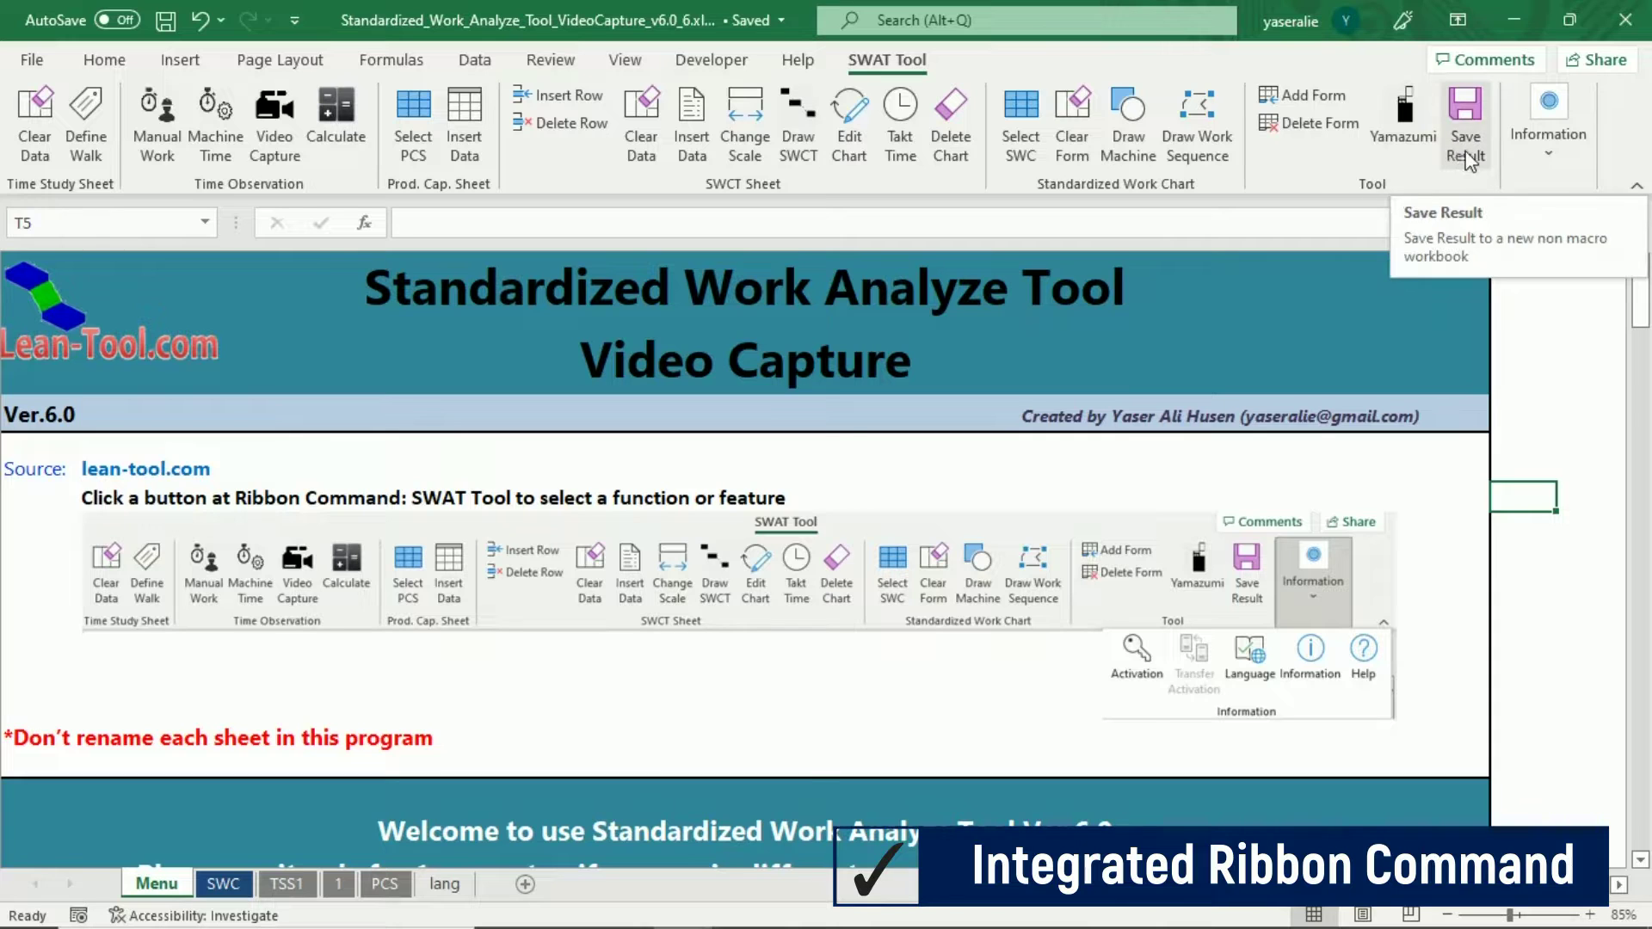
Look over the information options and browse the Menu, SWC, TSS1, 1 and PCS sheets
click(1548, 159)
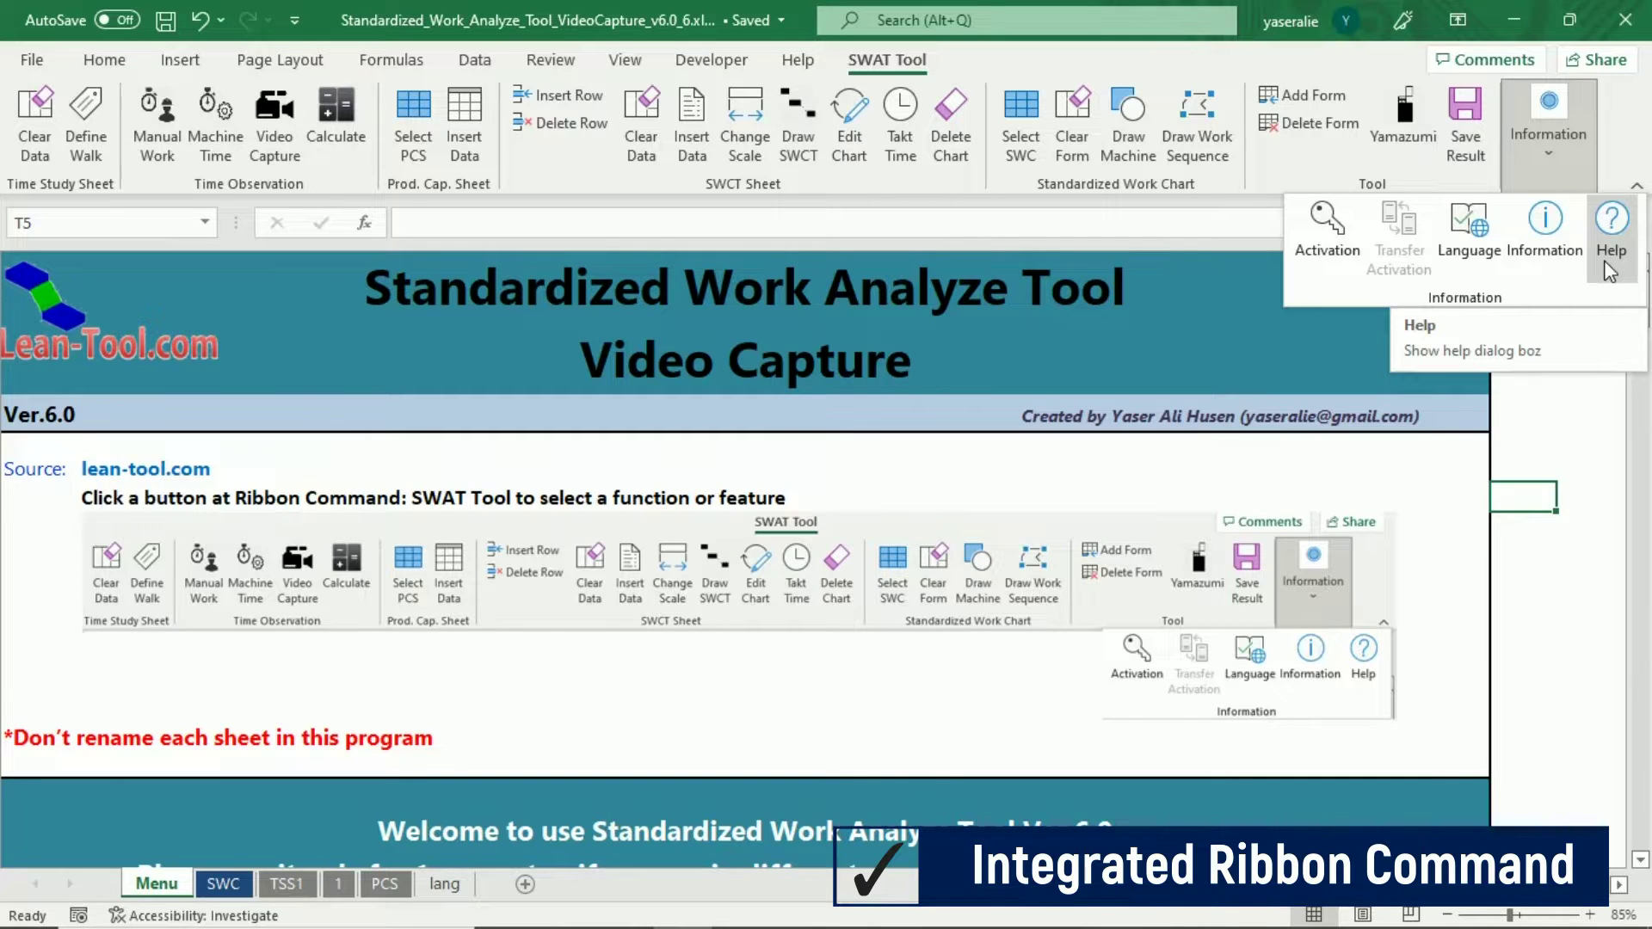
click(1516, 283)
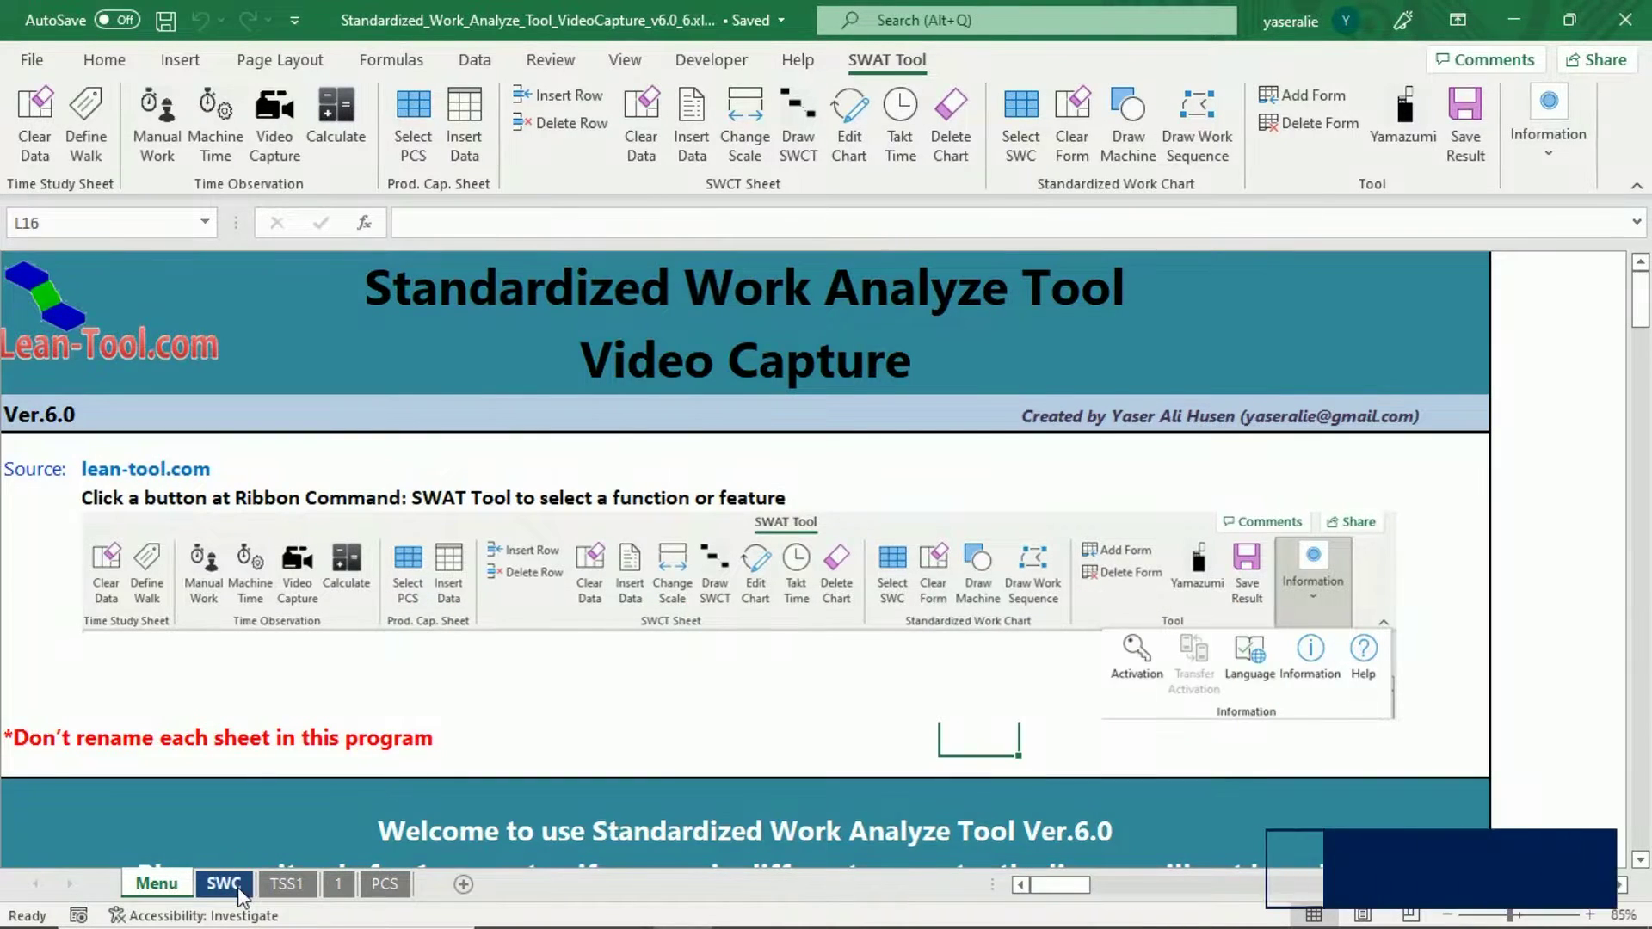
click(234, 883)
click(279, 886)
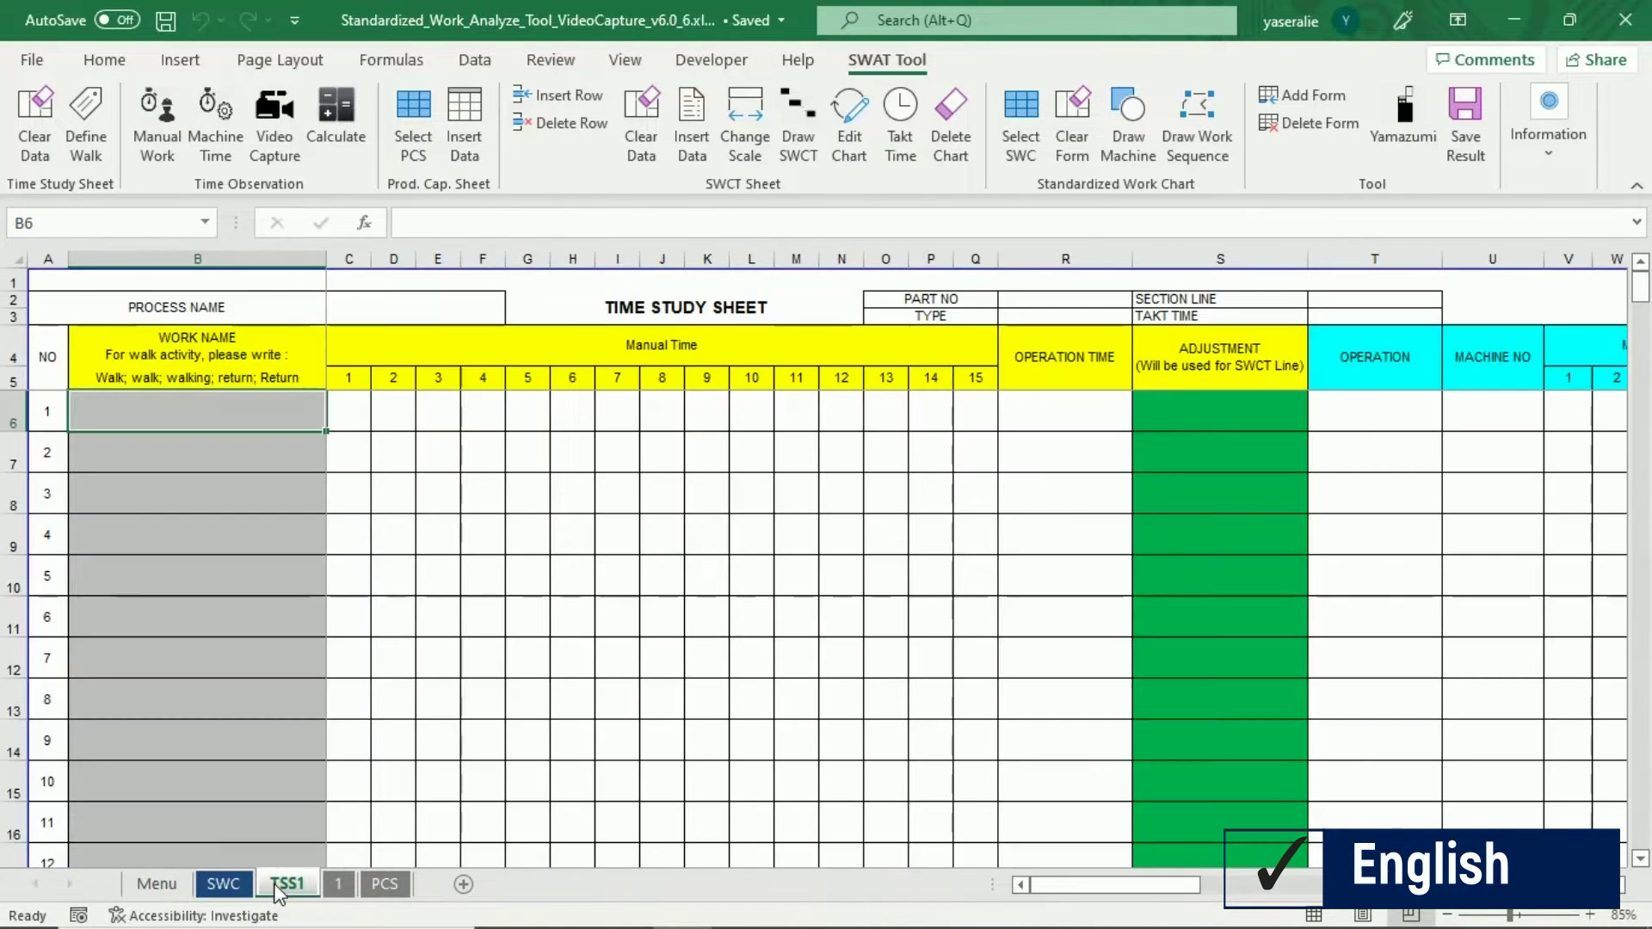
click(337, 885)
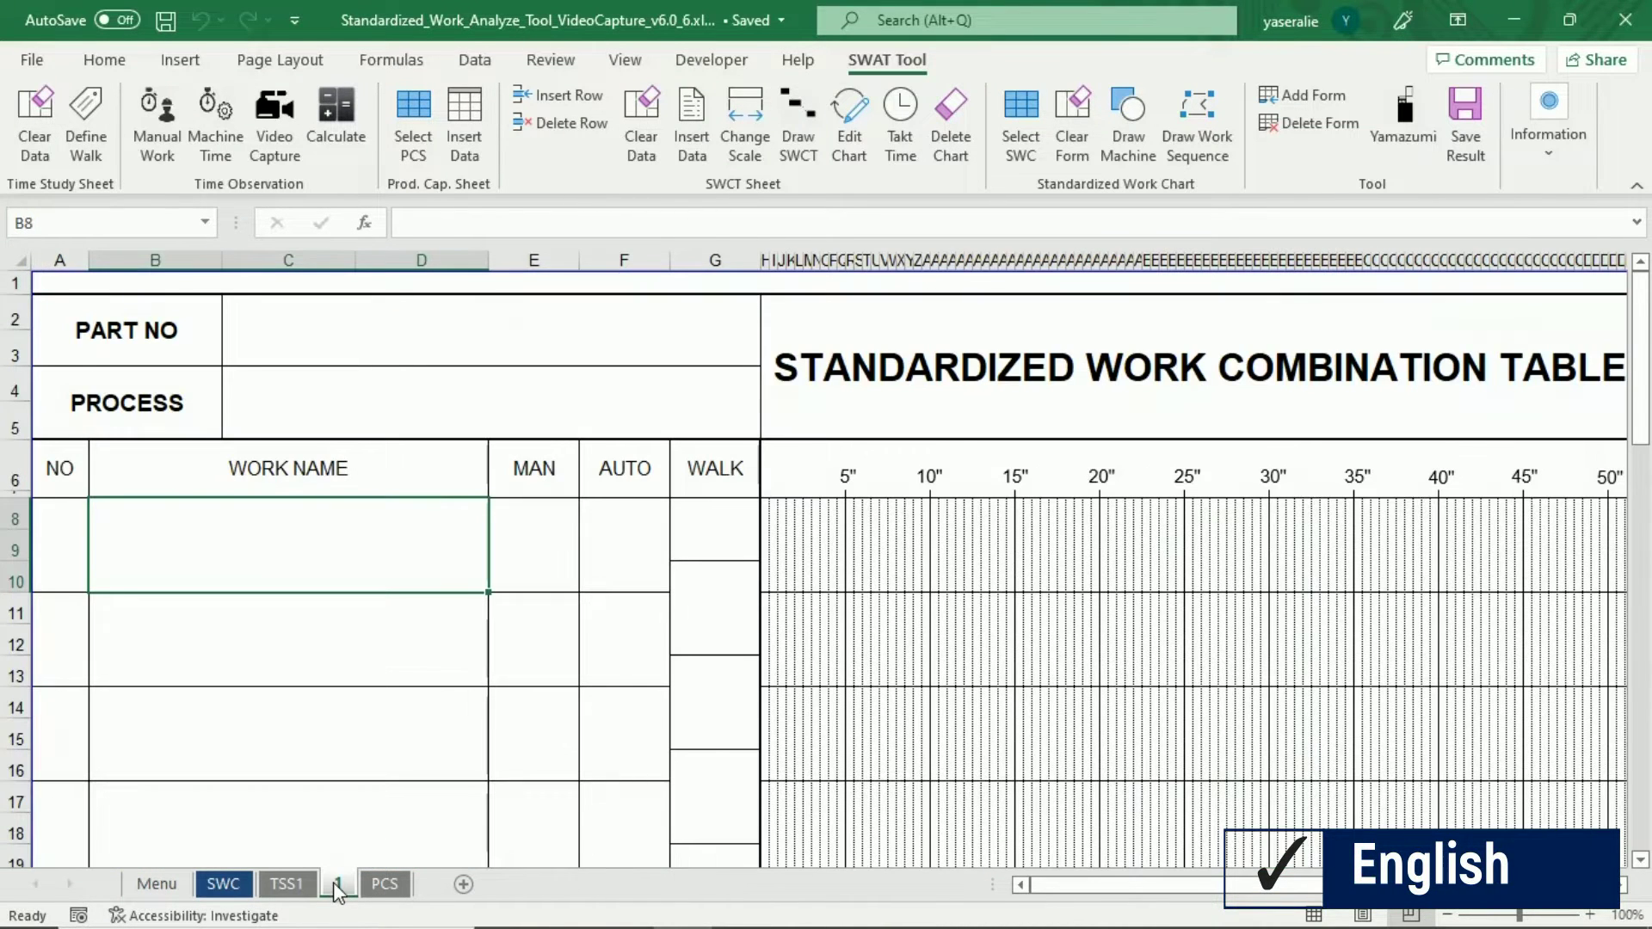
click(386, 885)
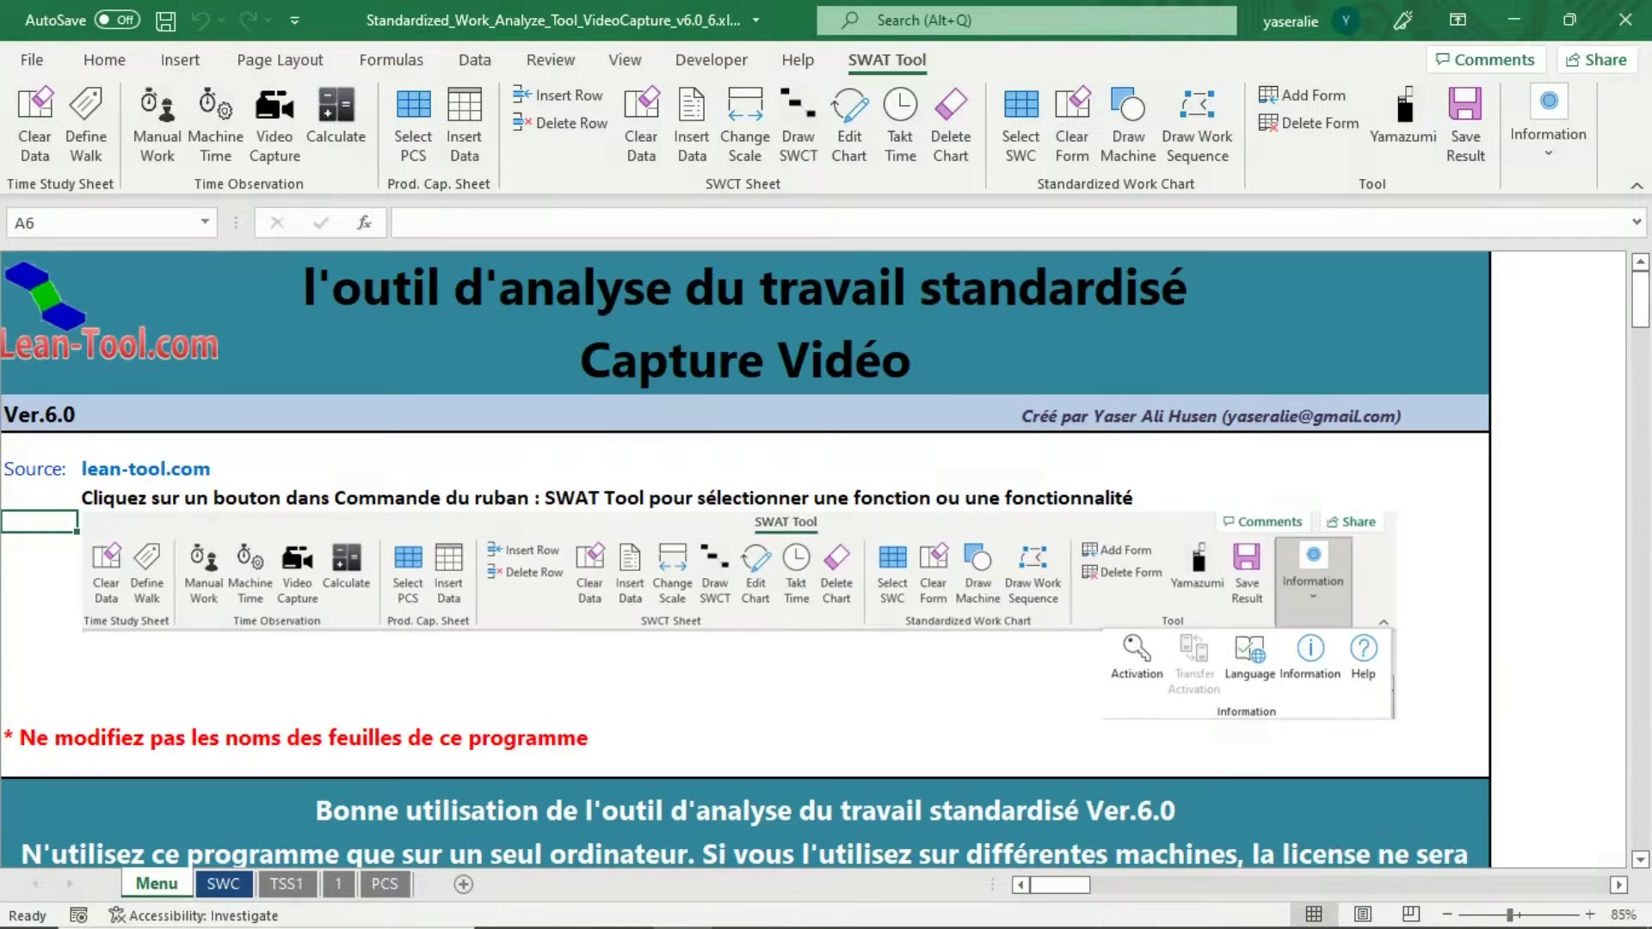
click(156, 884)
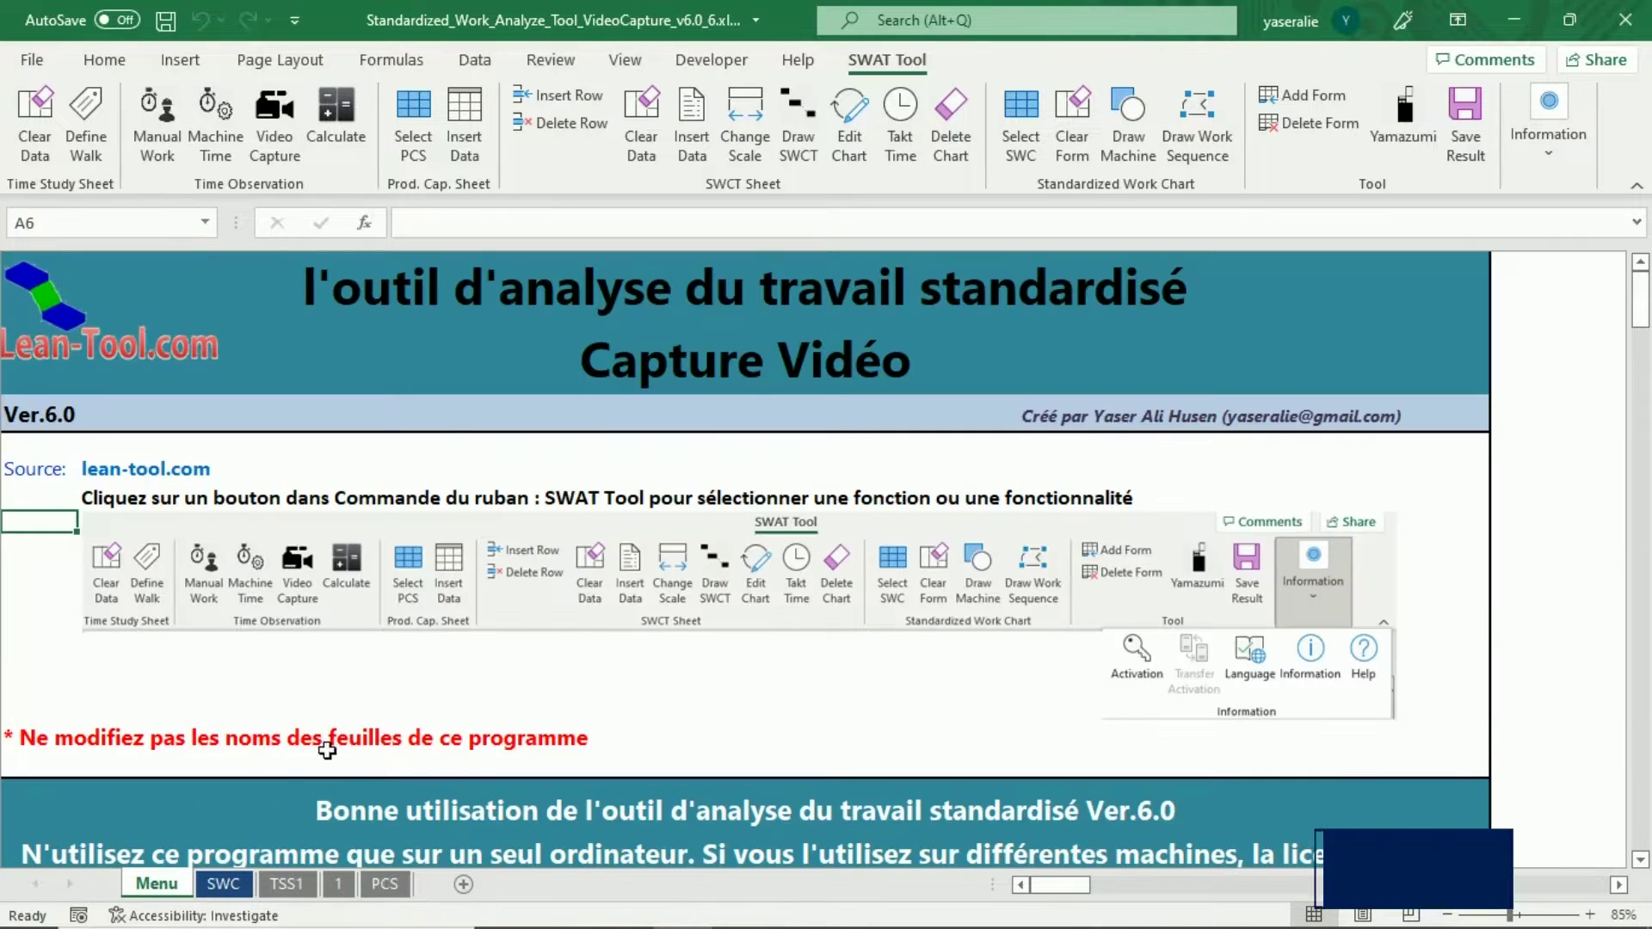
click(226, 884)
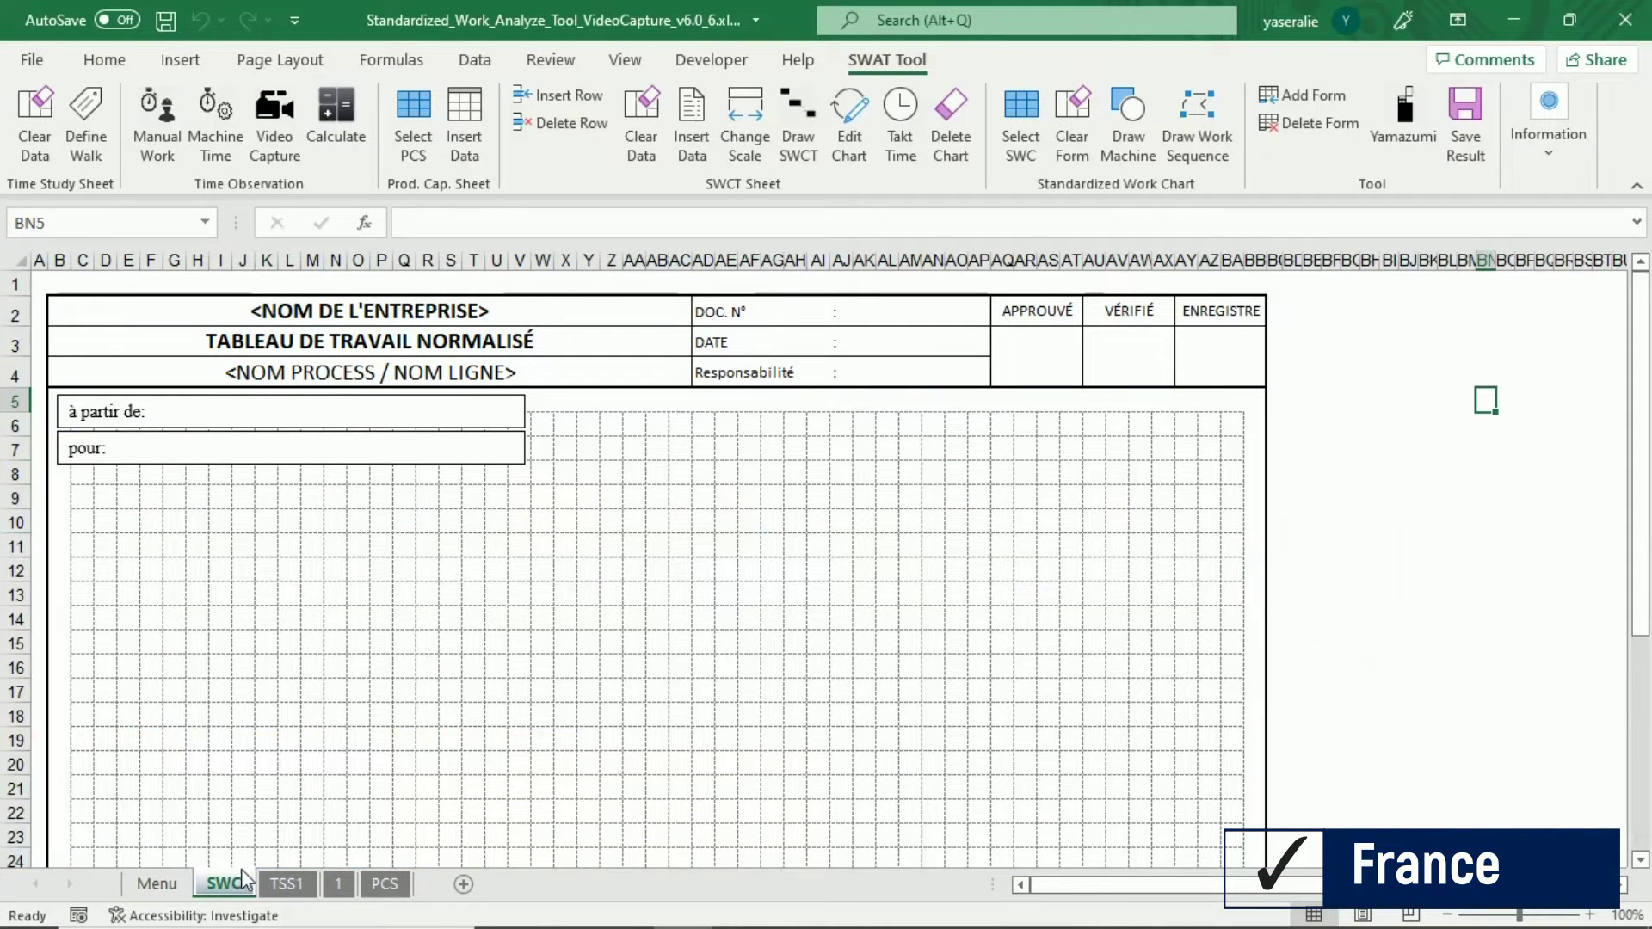
click(286, 884)
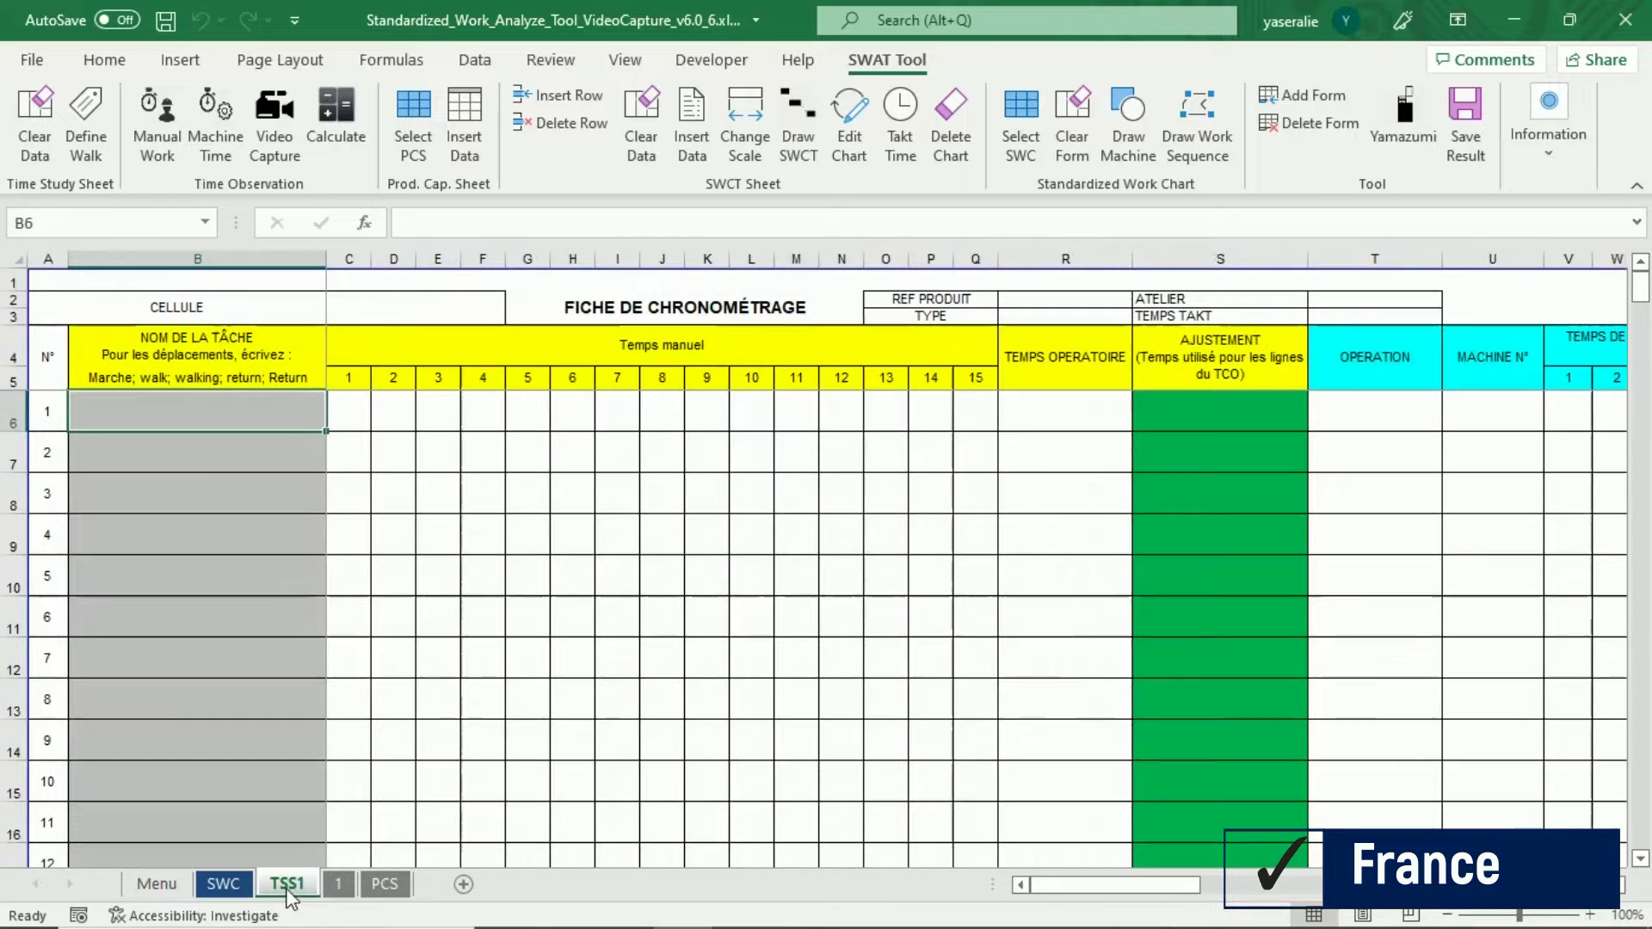
click(331, 887)
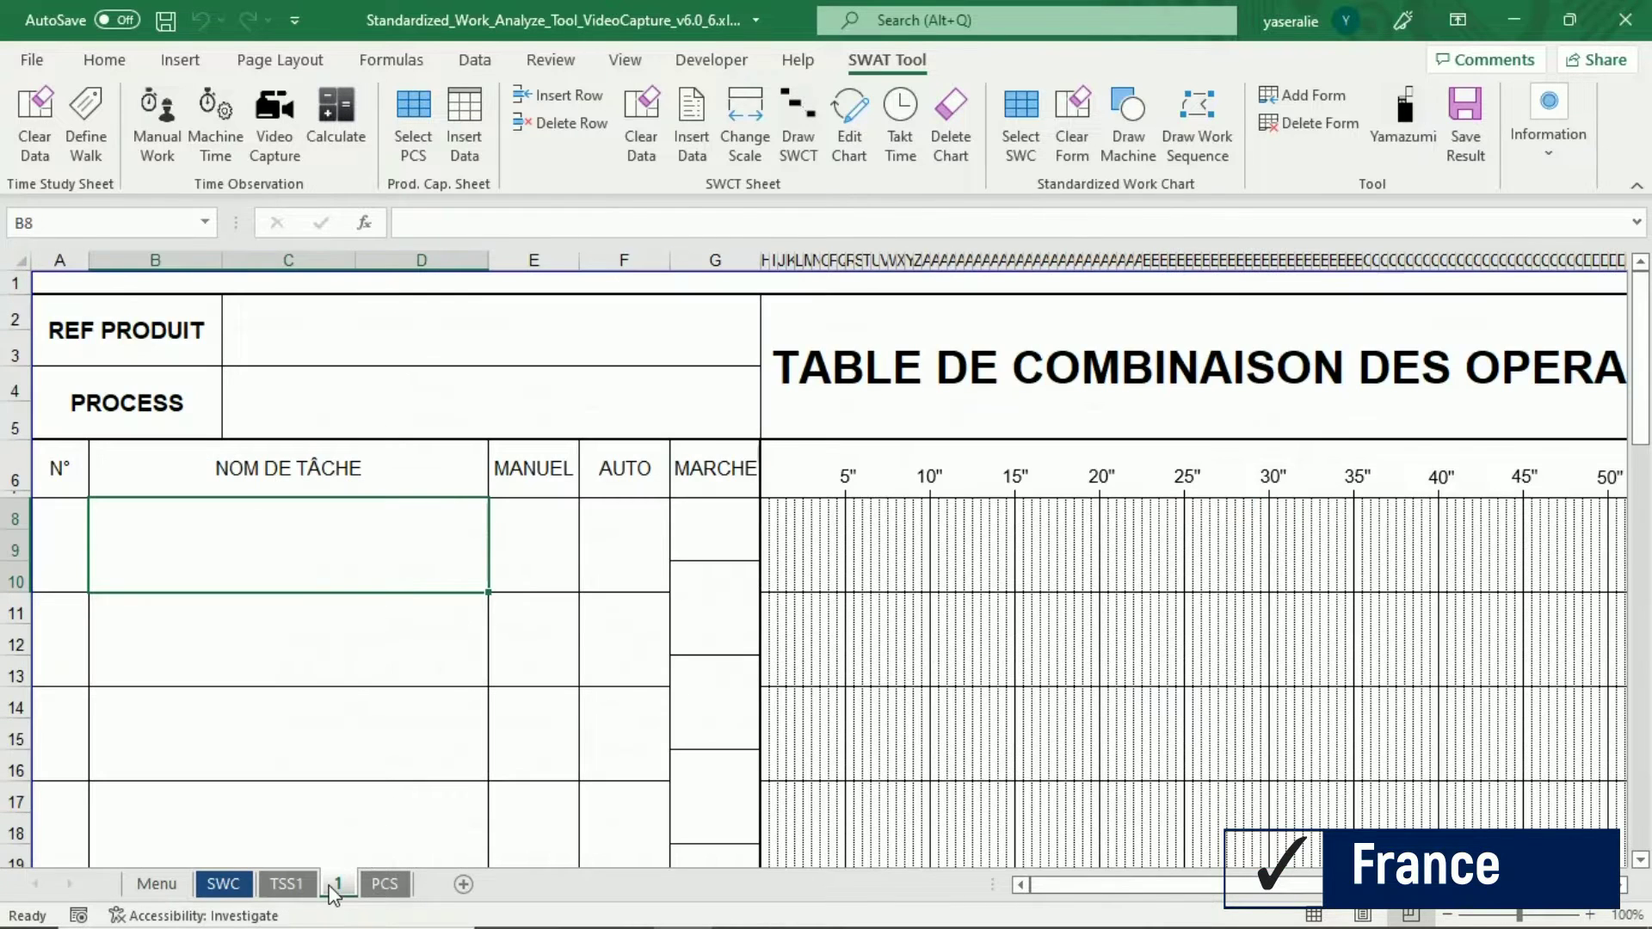
click(400, 887)
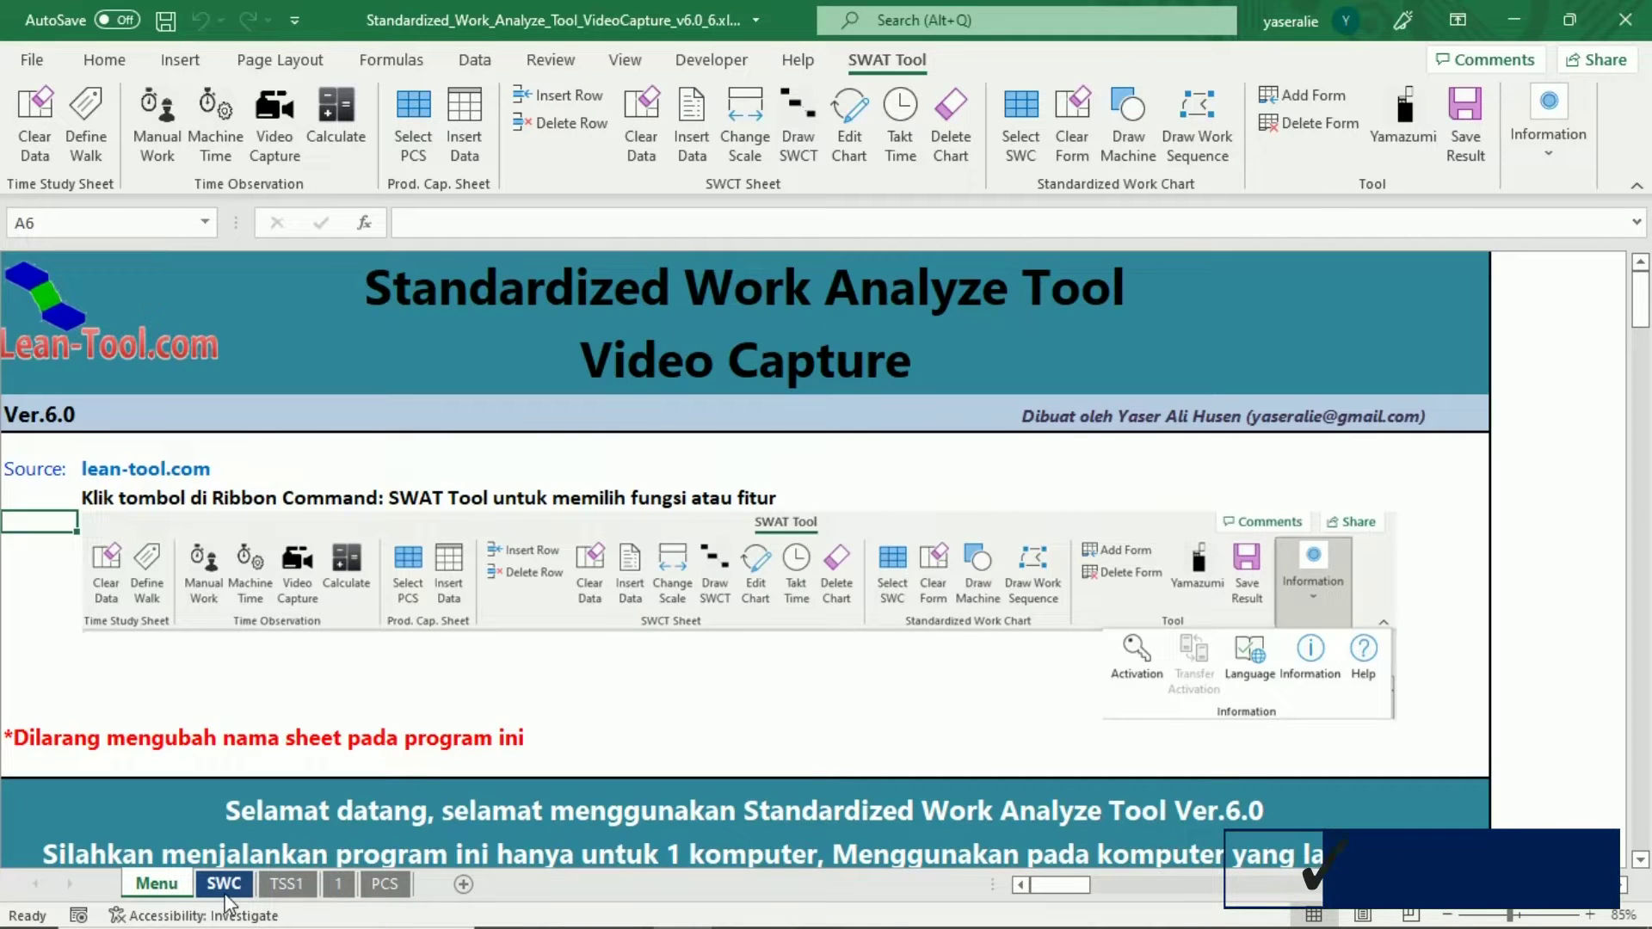
click(223, 884)
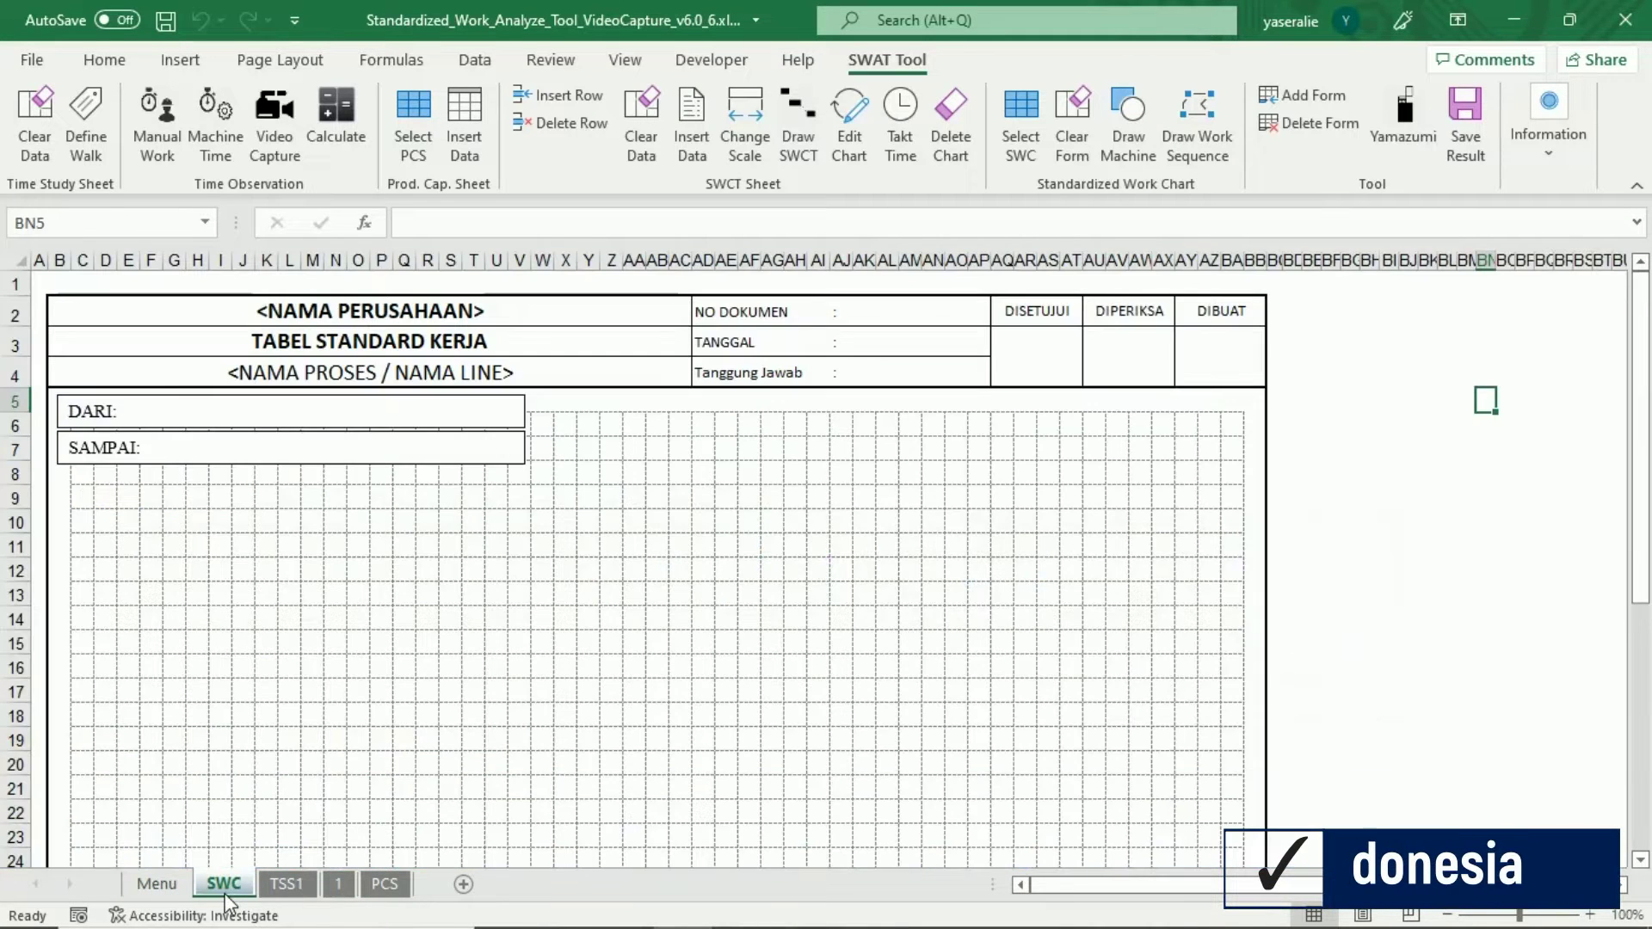
click(277, 886)
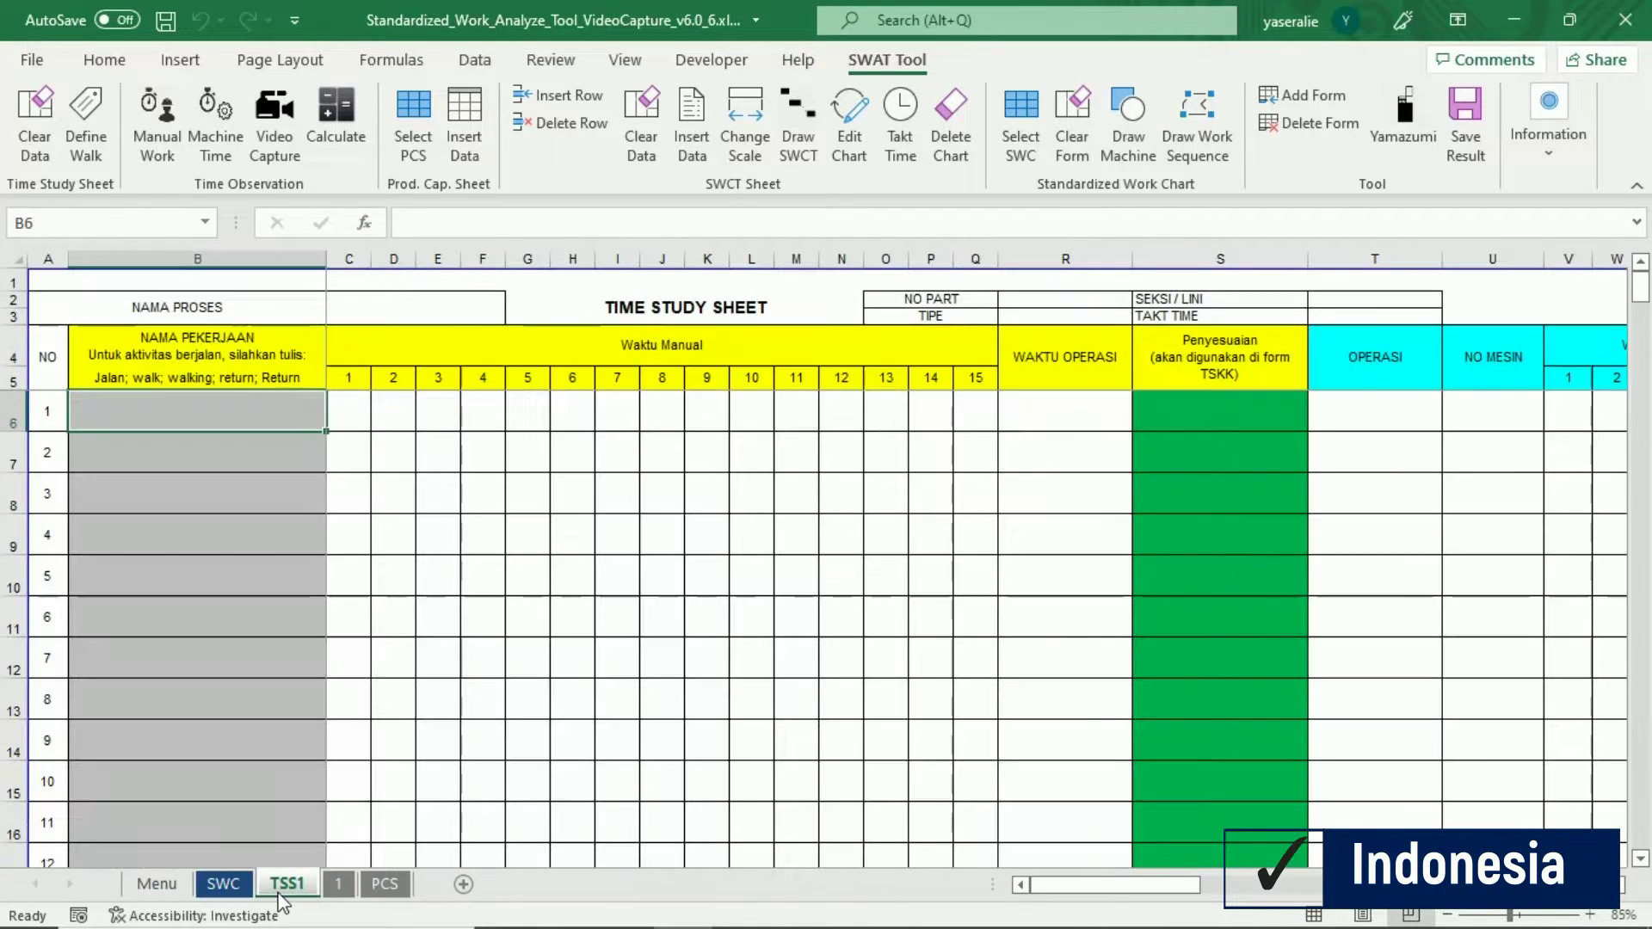
click(338, 886)
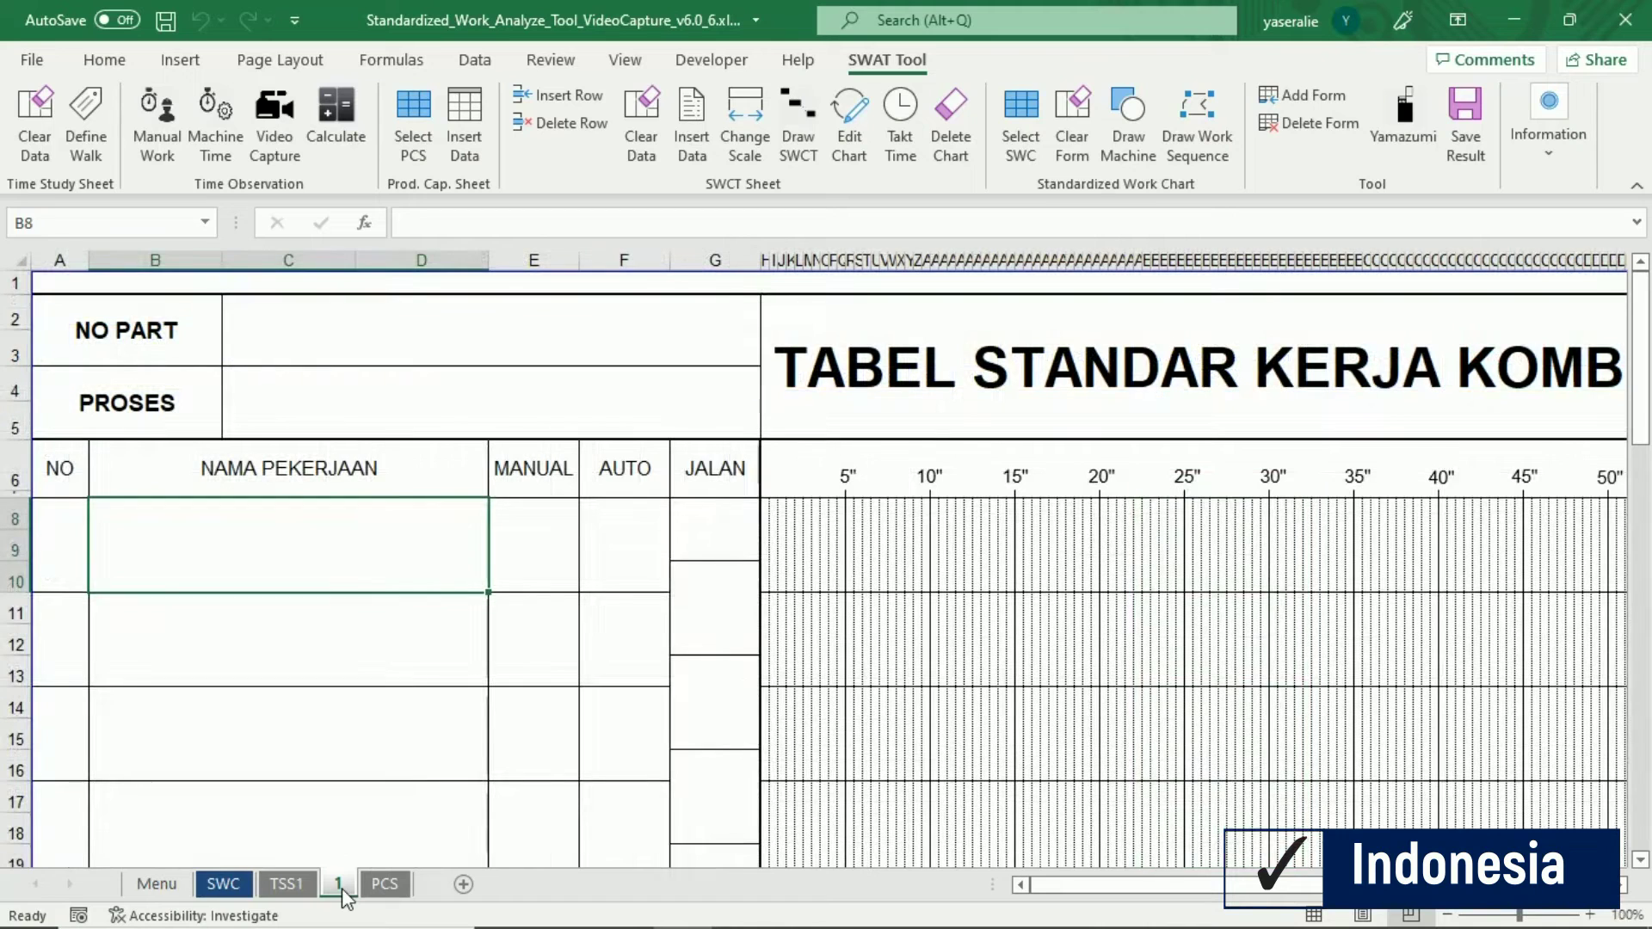
click(384, 886)
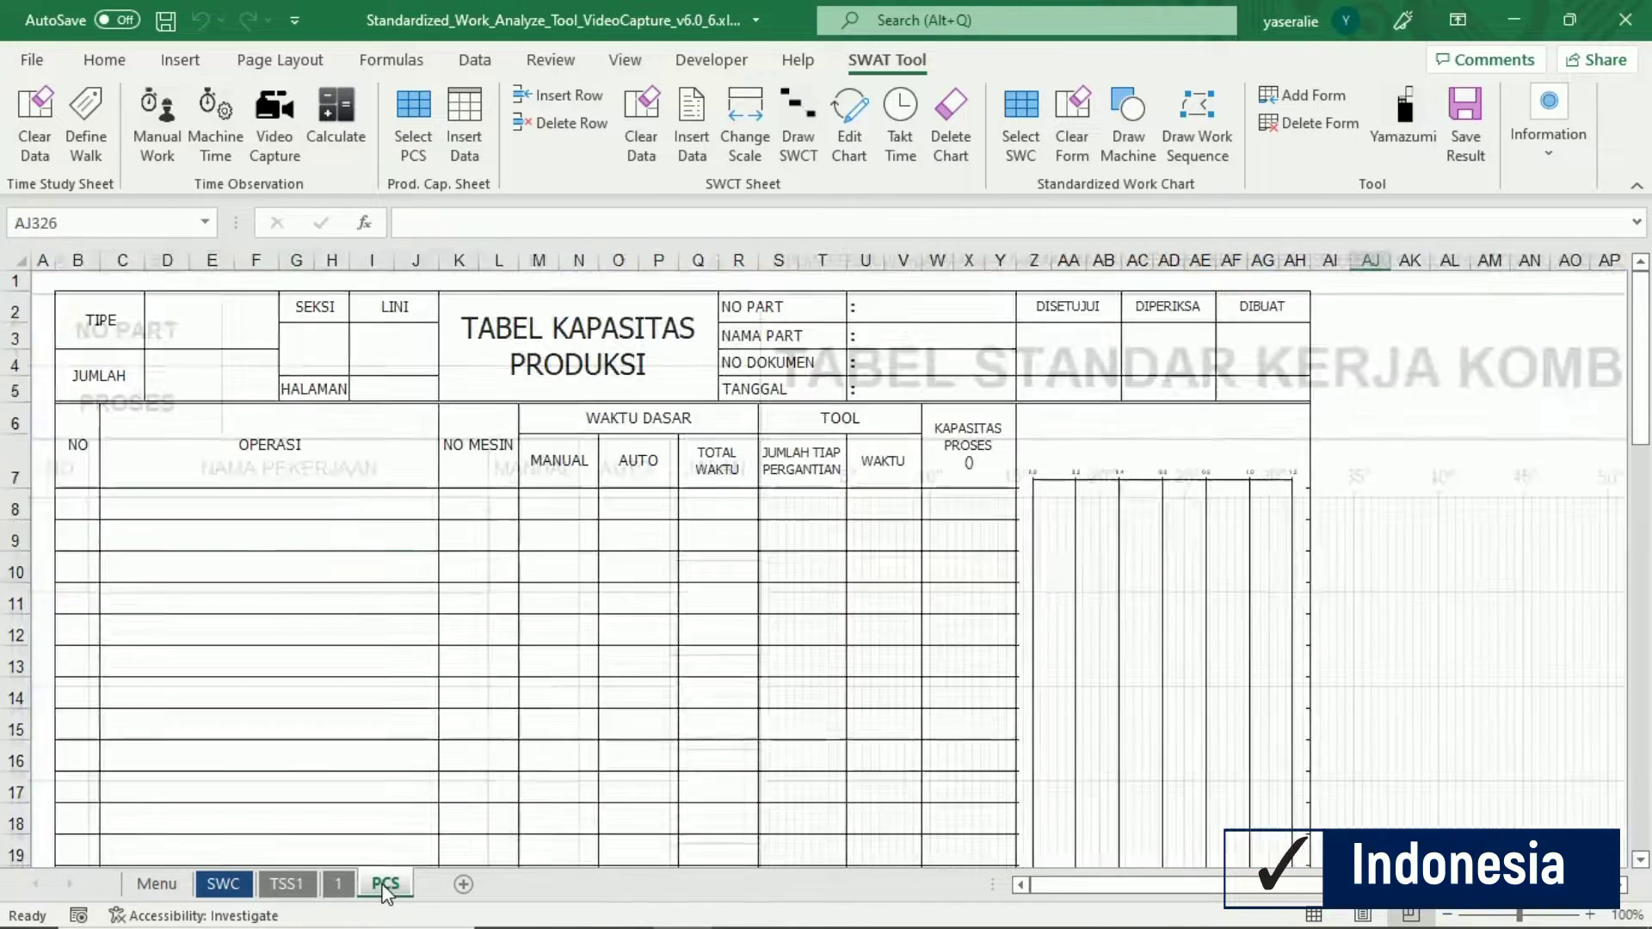
click(157, 884)
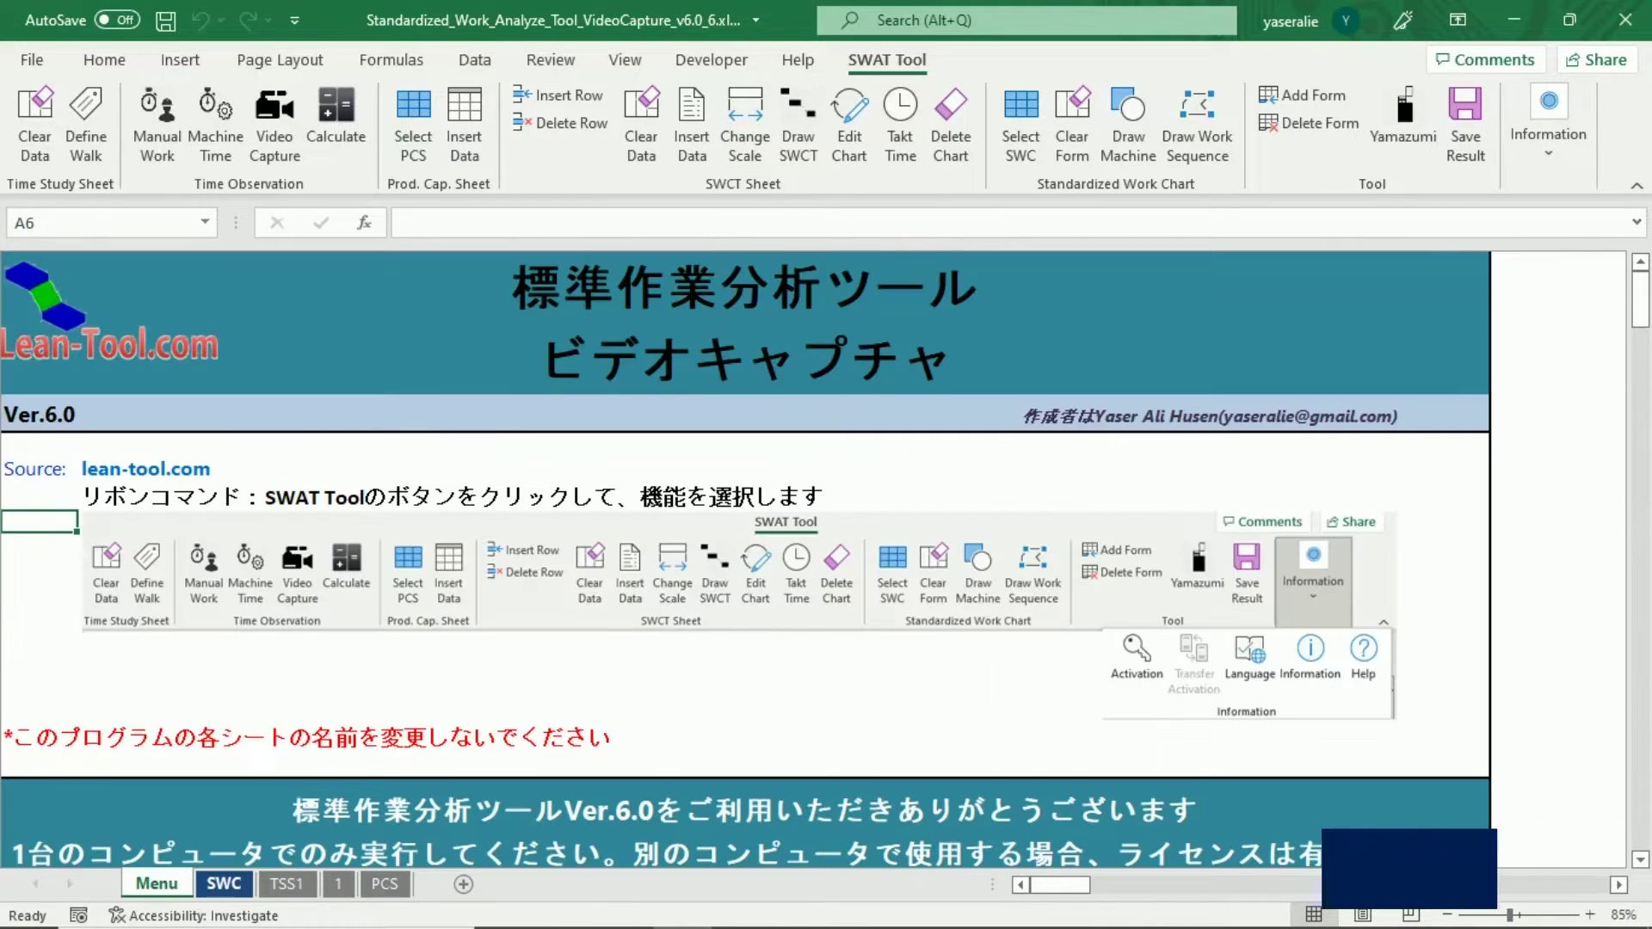
click(221, 883)
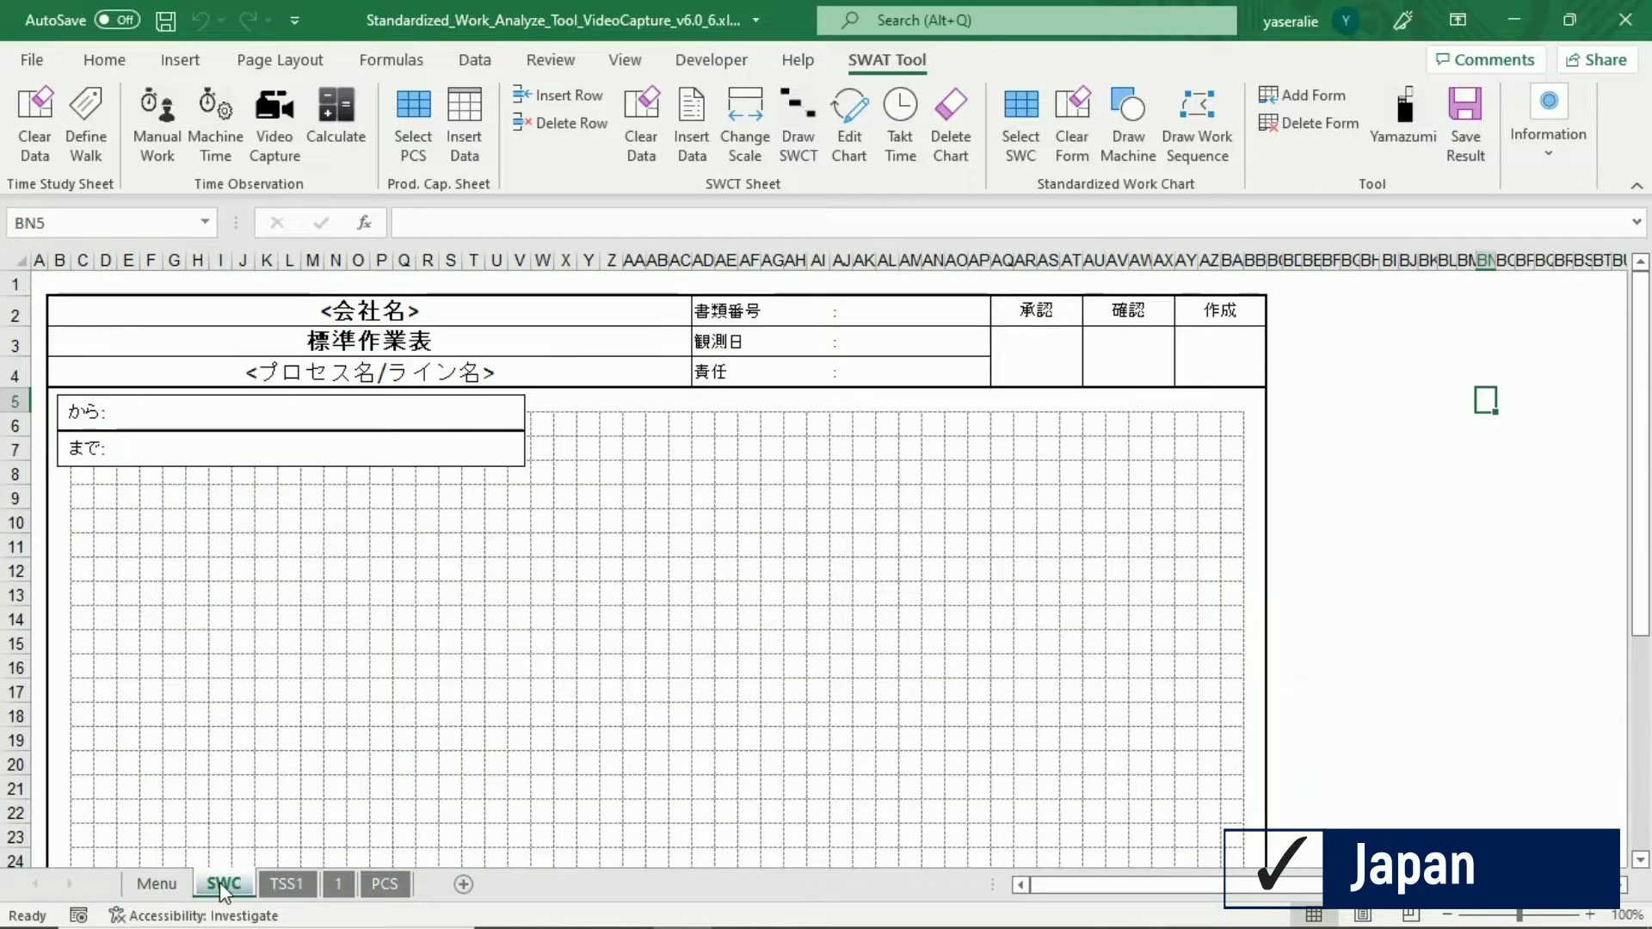
click(277, 884)
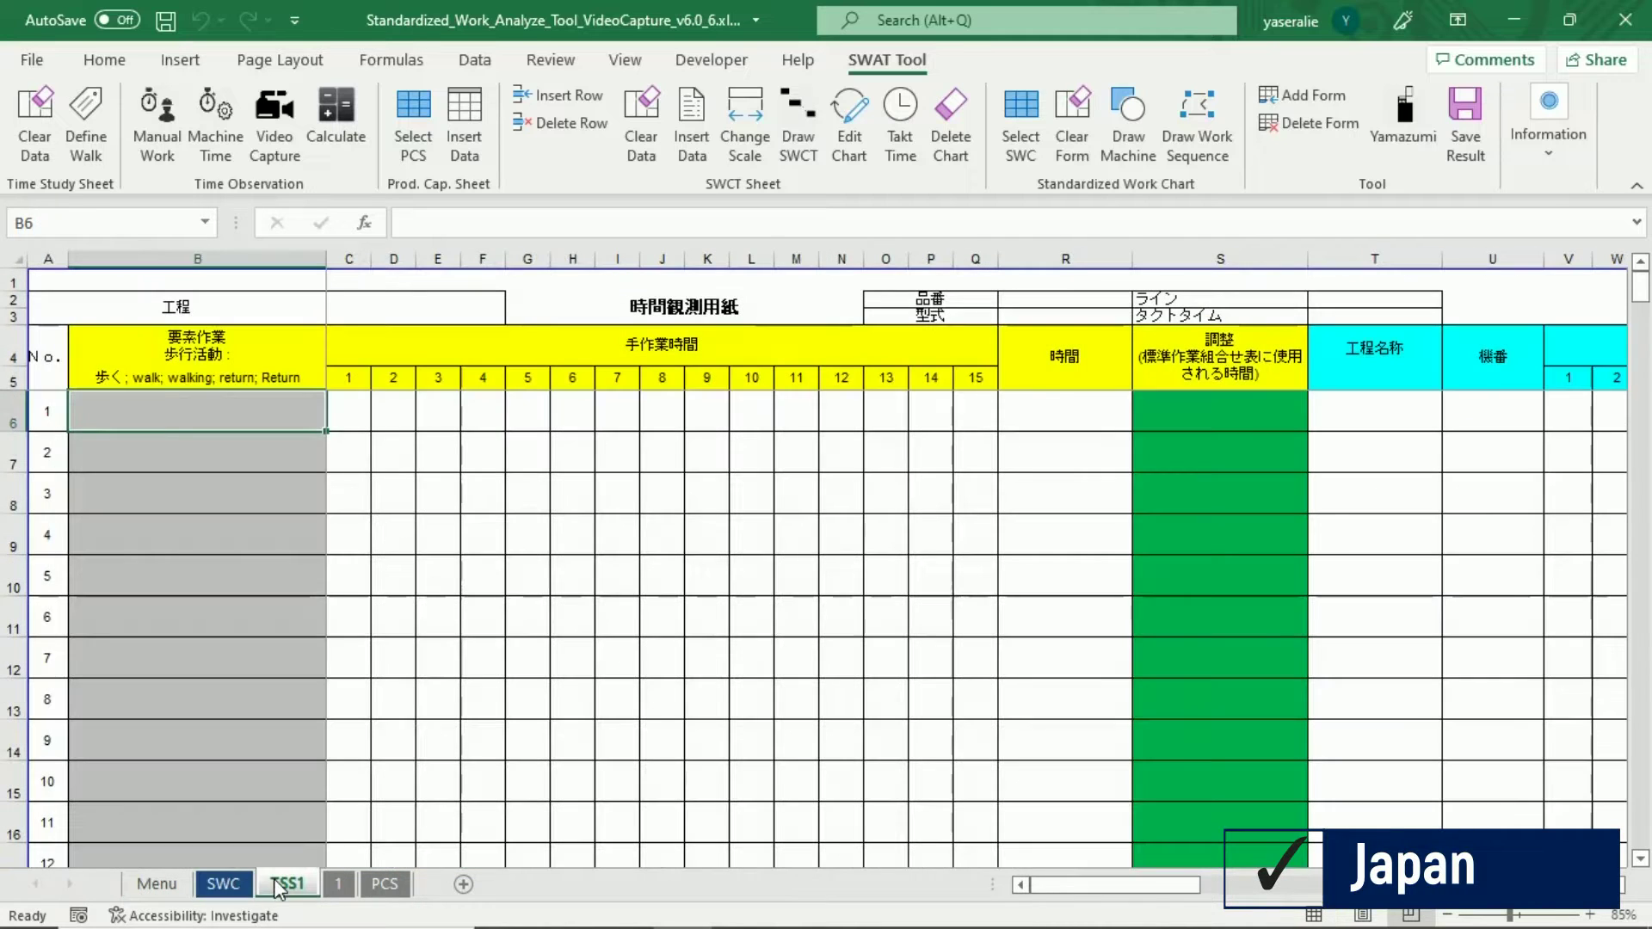
click(338, 885)
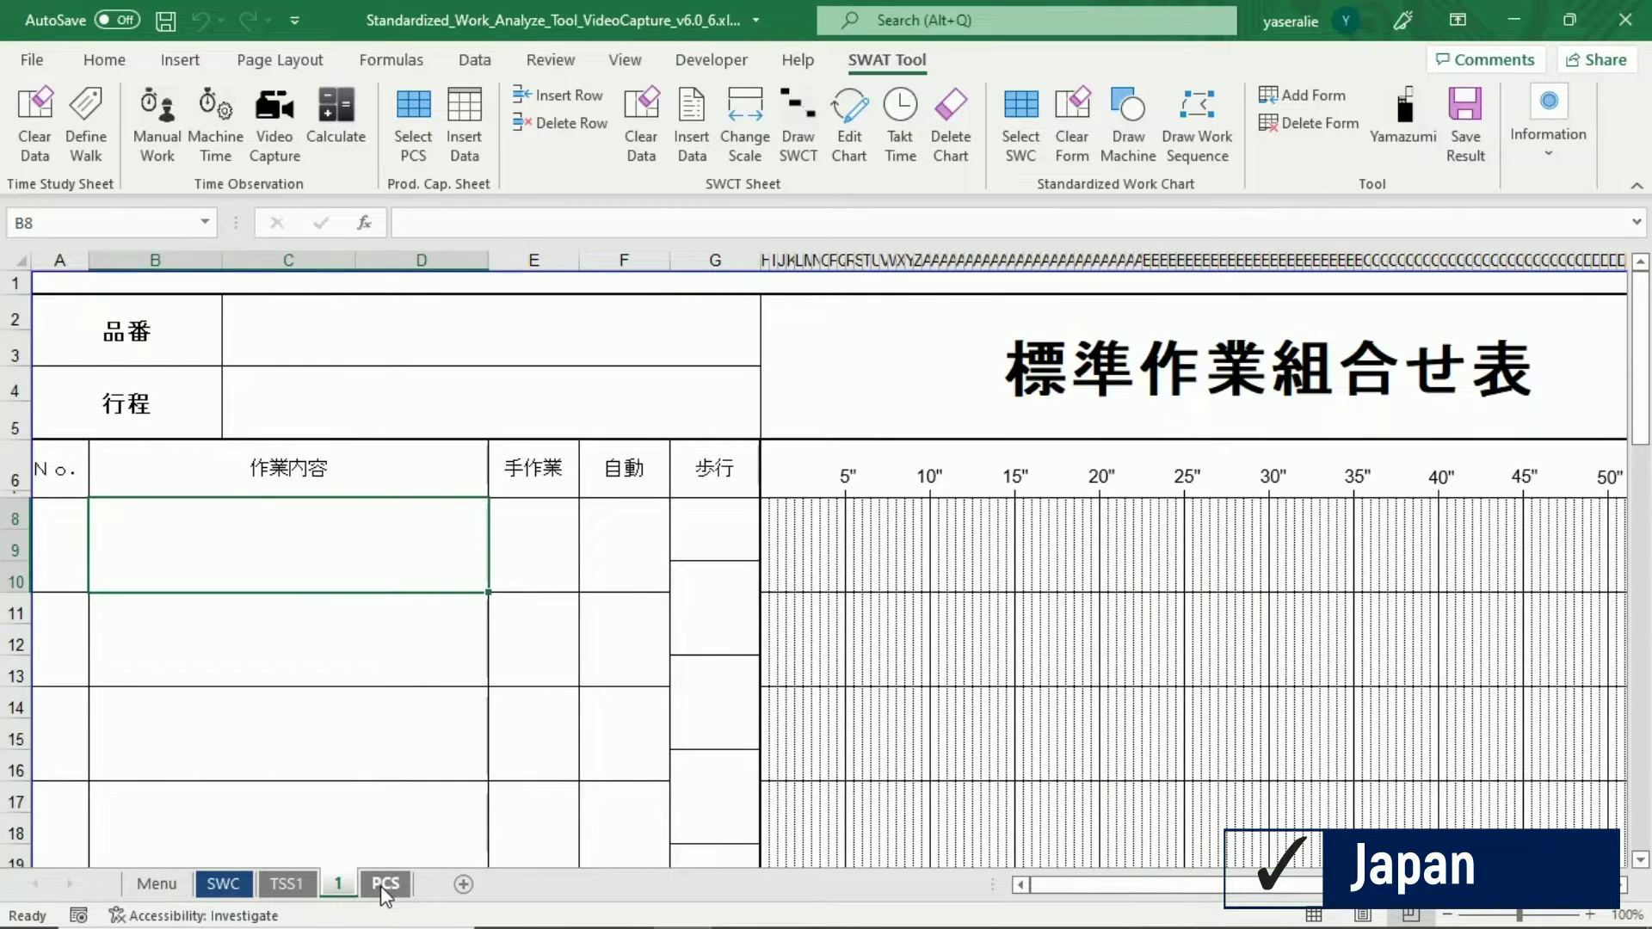
click(385, 883)
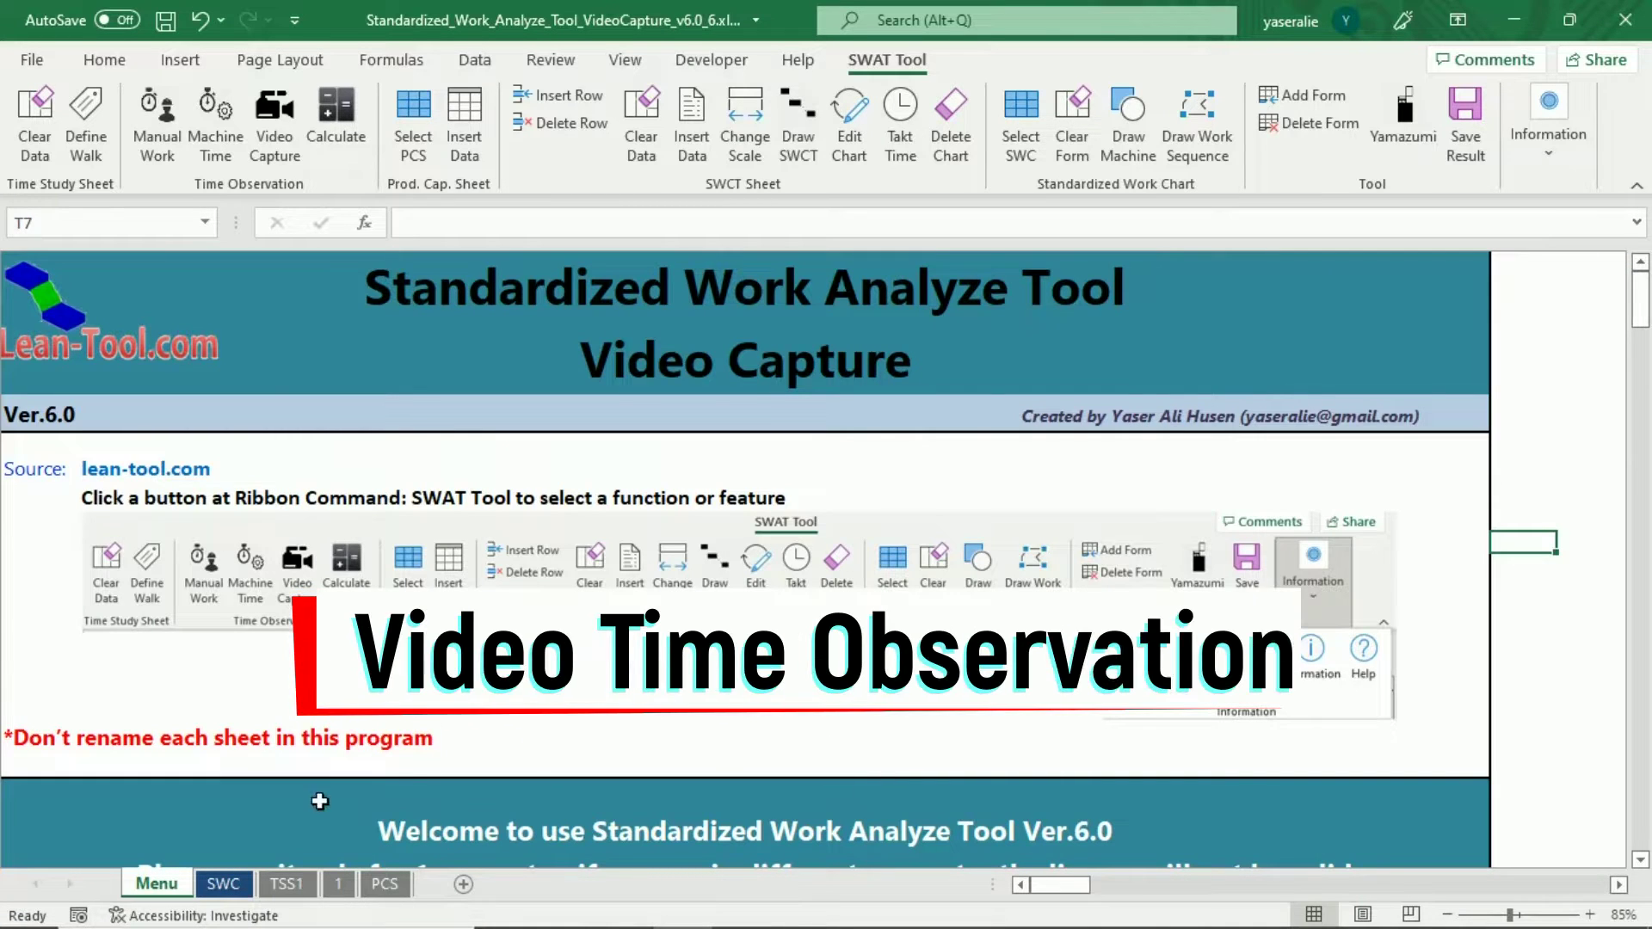
On TSS1, load timeboltTrim.mp4 in Video Capture and record a 7,98 s lap for work 1
click(289, 884)
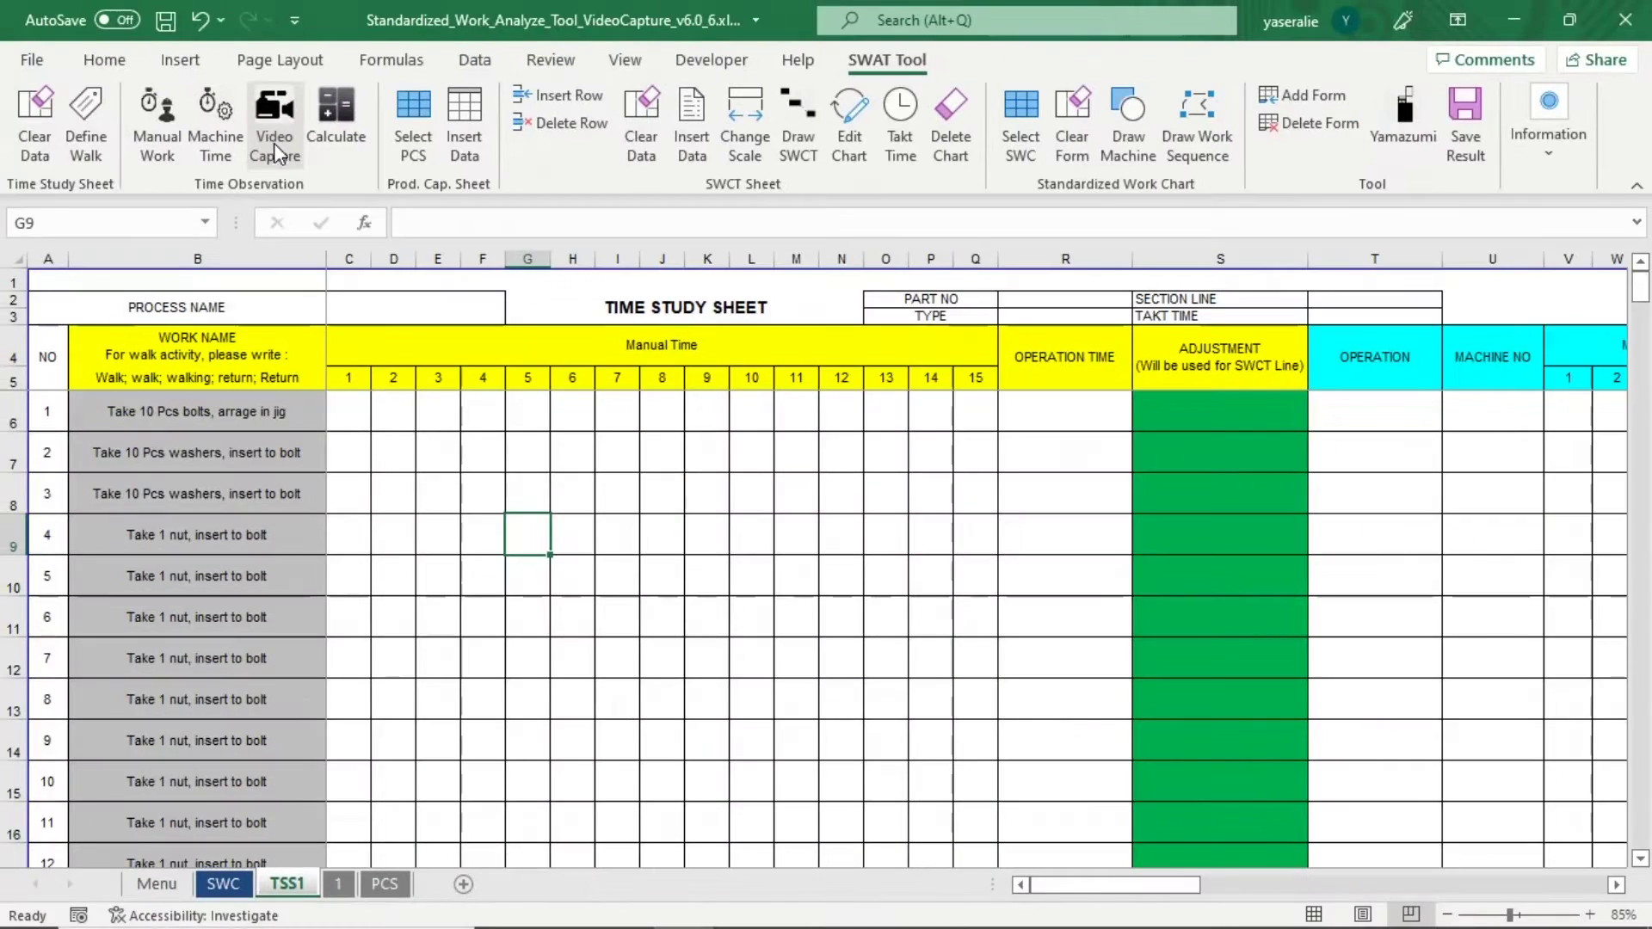
click(275, 144)
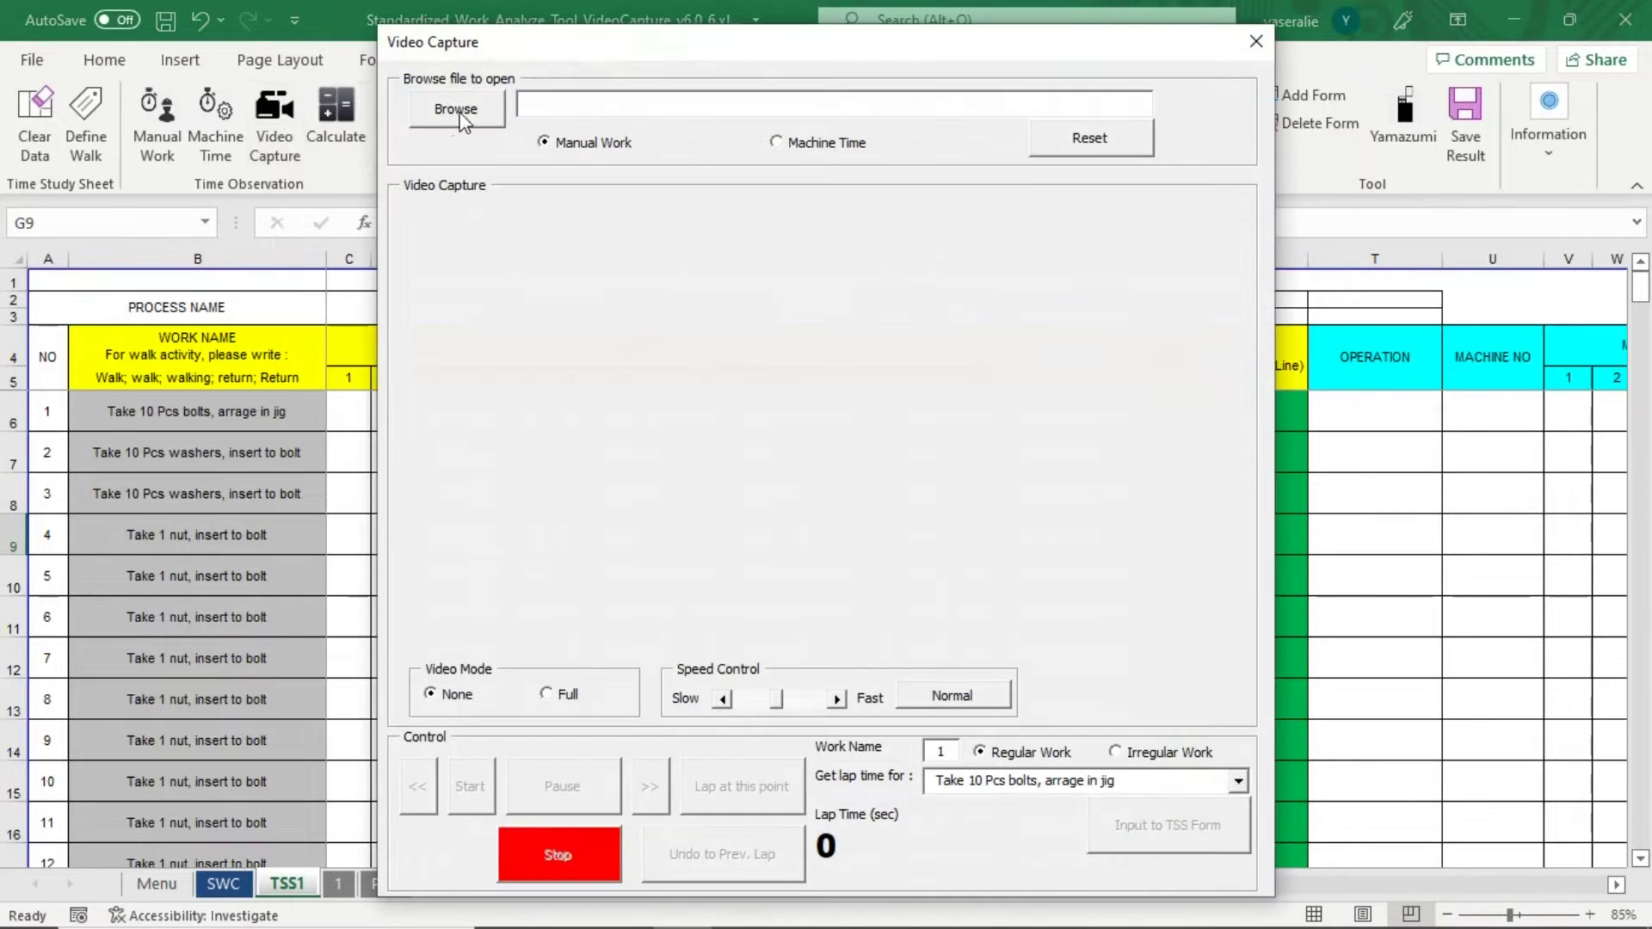
click(457, 110)
double_click(267, 184)
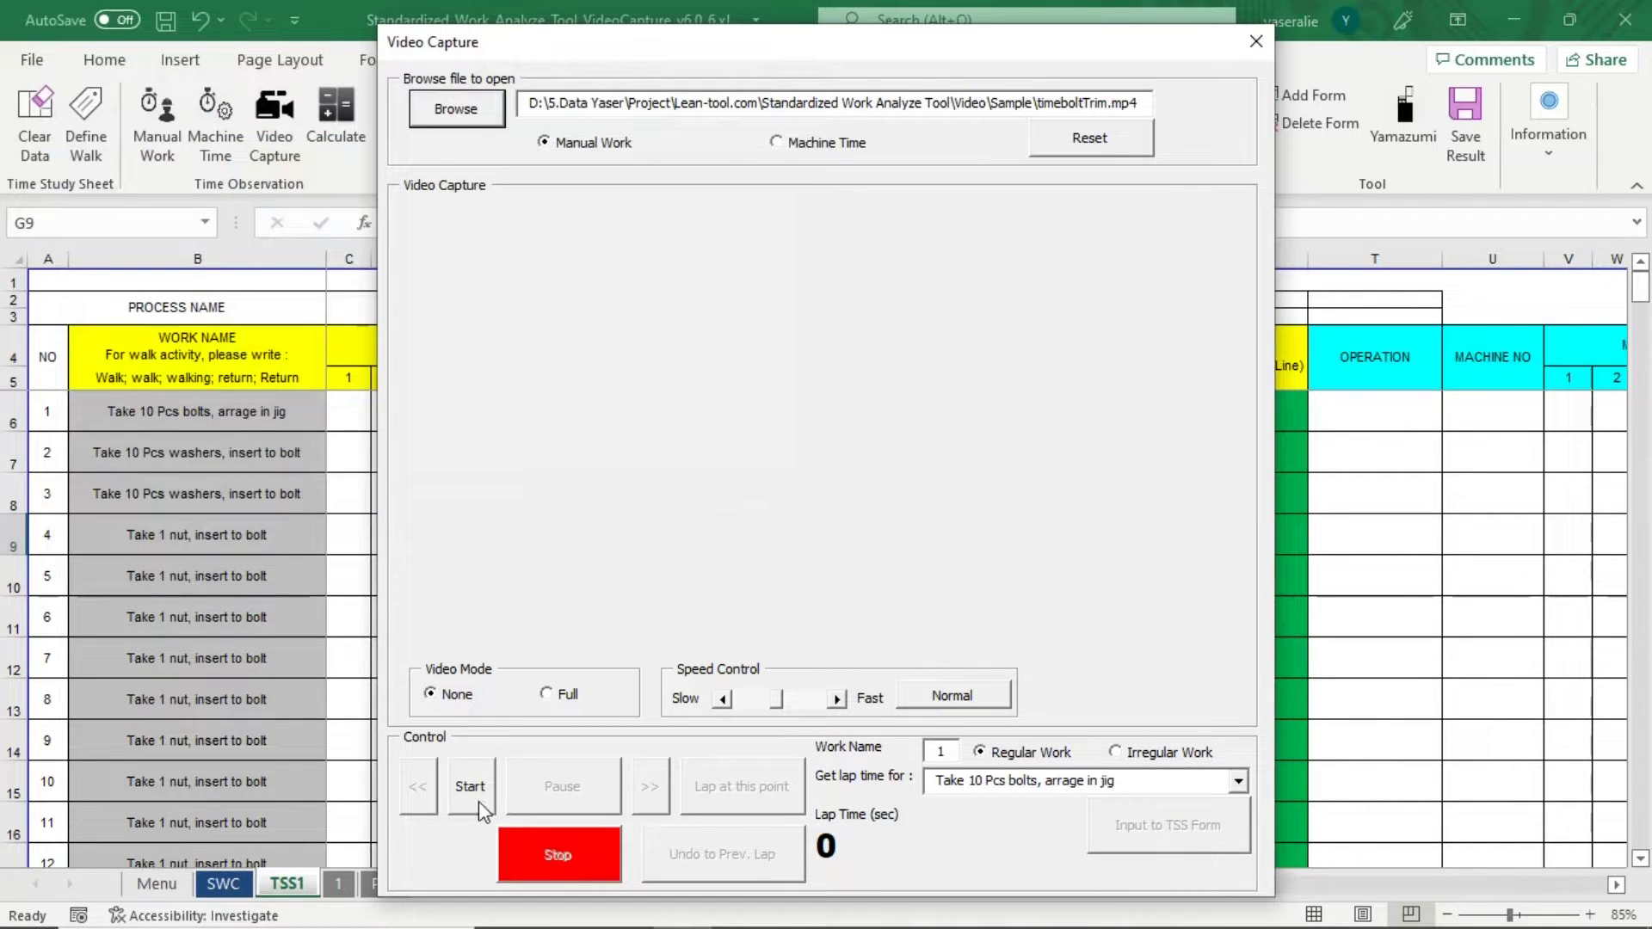
click(478, 802)
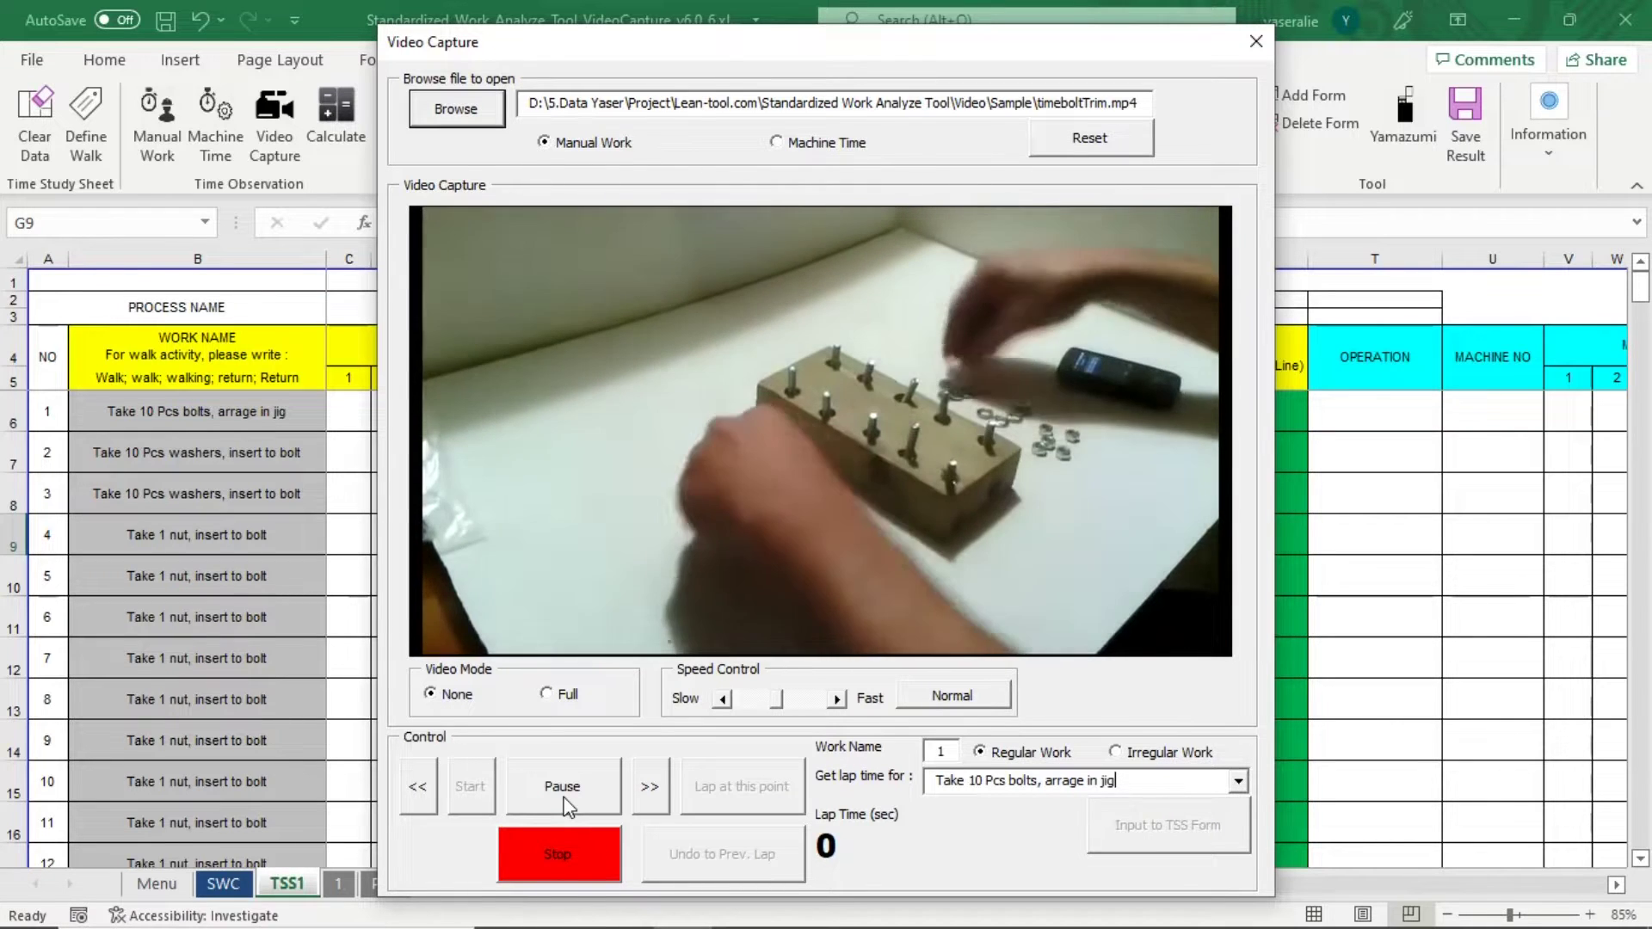
click(564, 787)
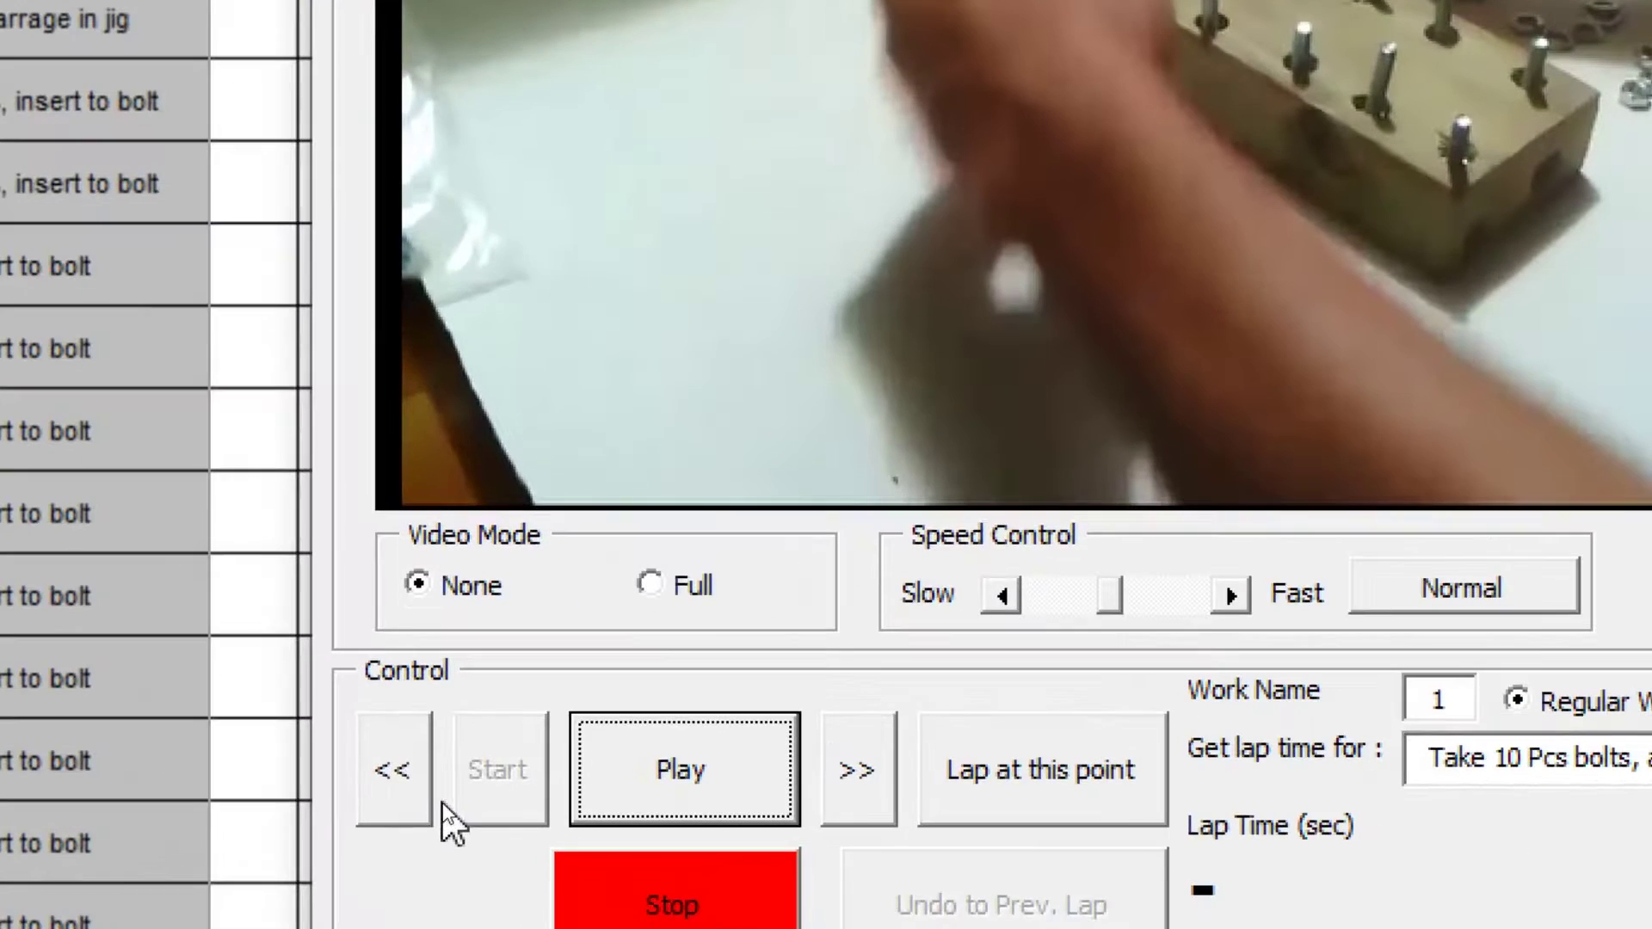
click(431, 802)
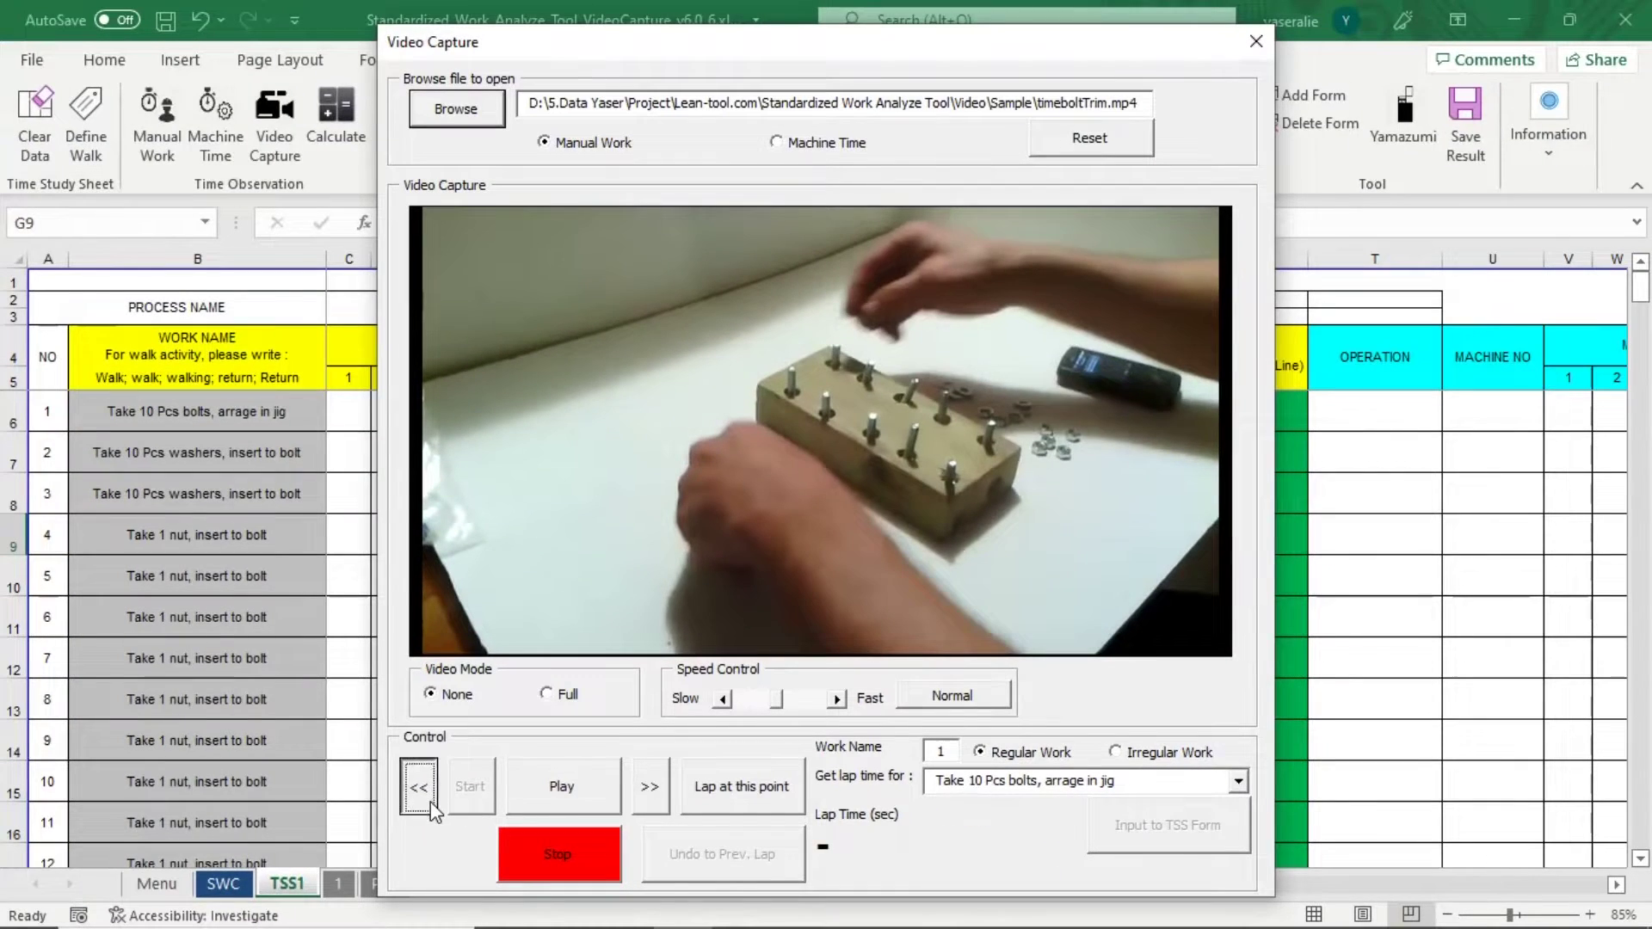
click(433, 802)
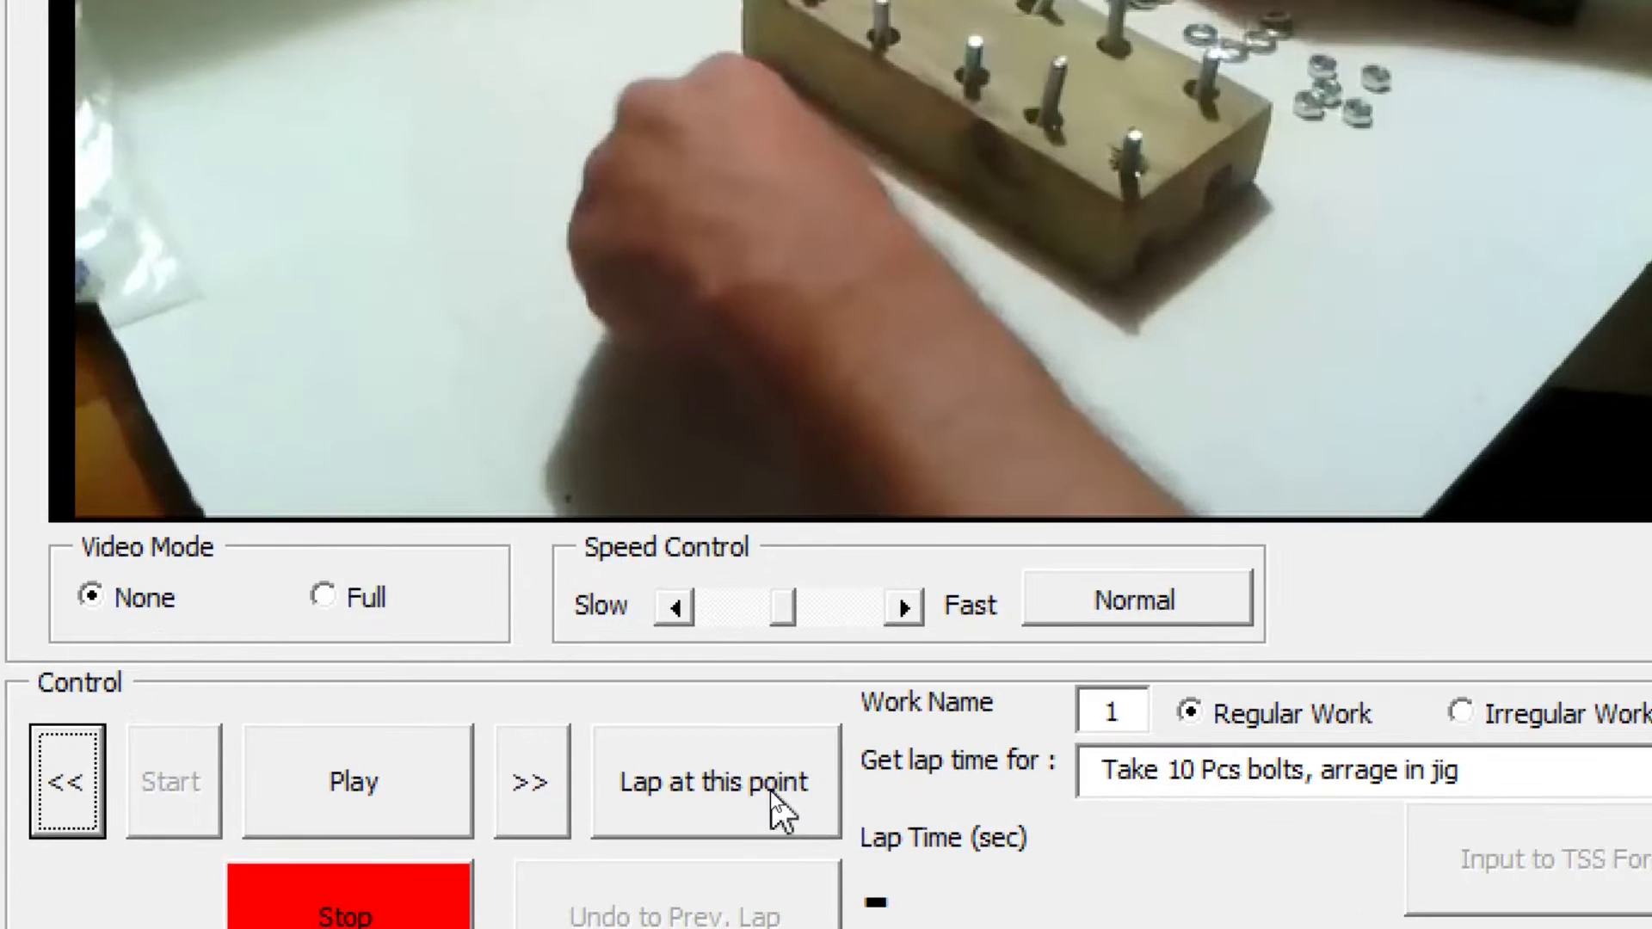
click(771, 790)
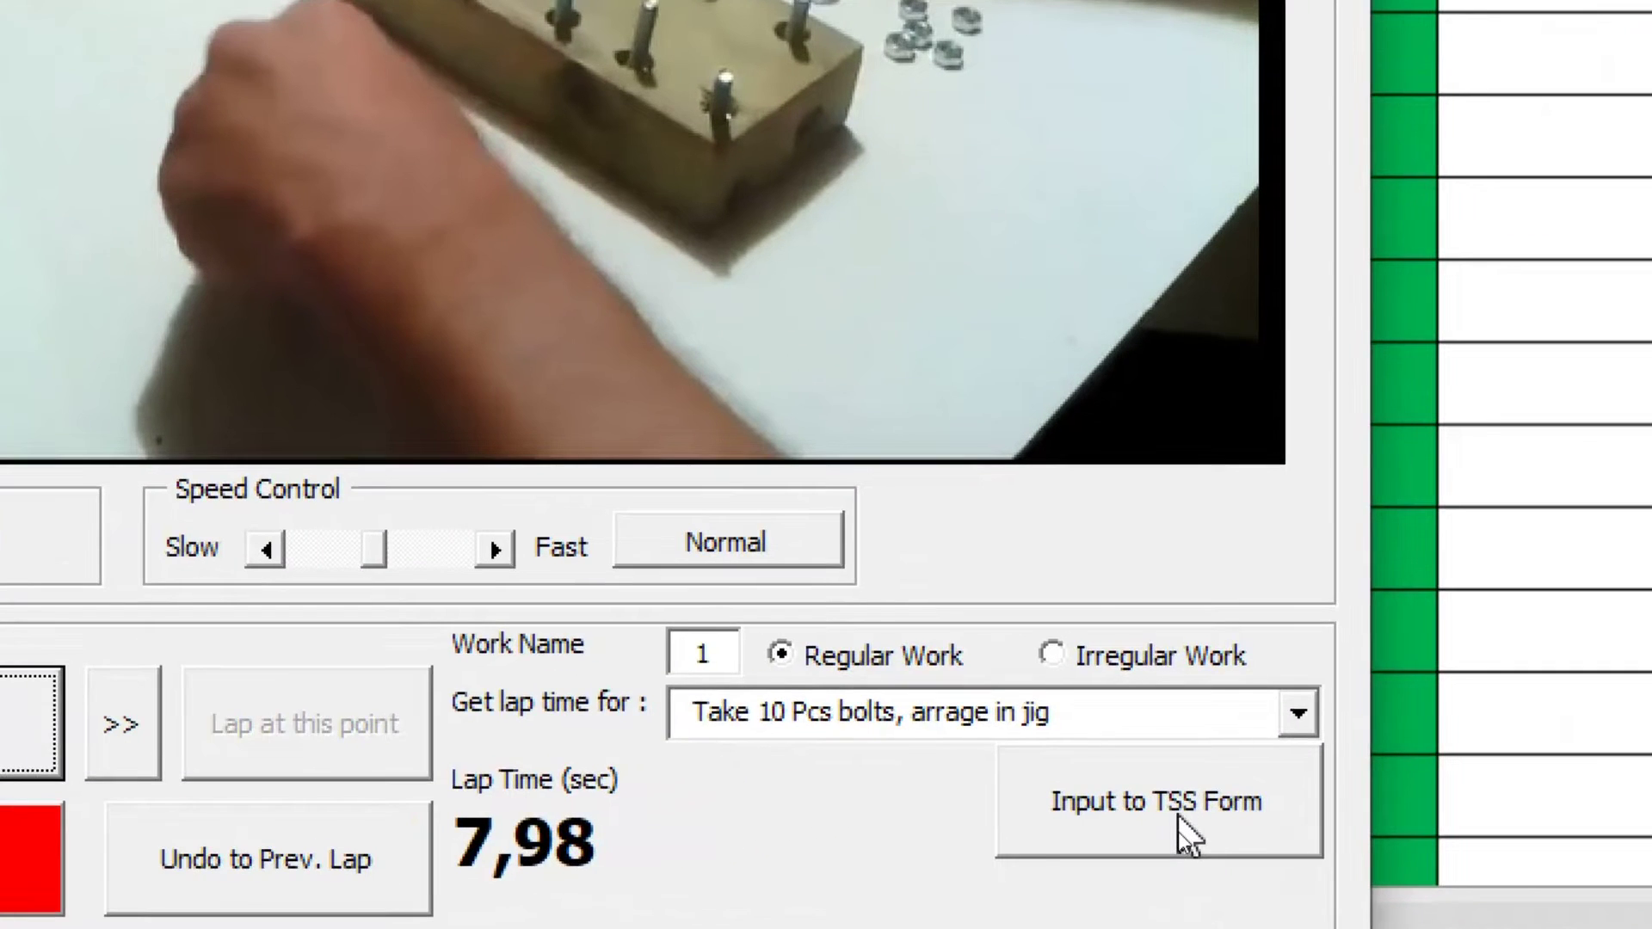
click(1180, 831)
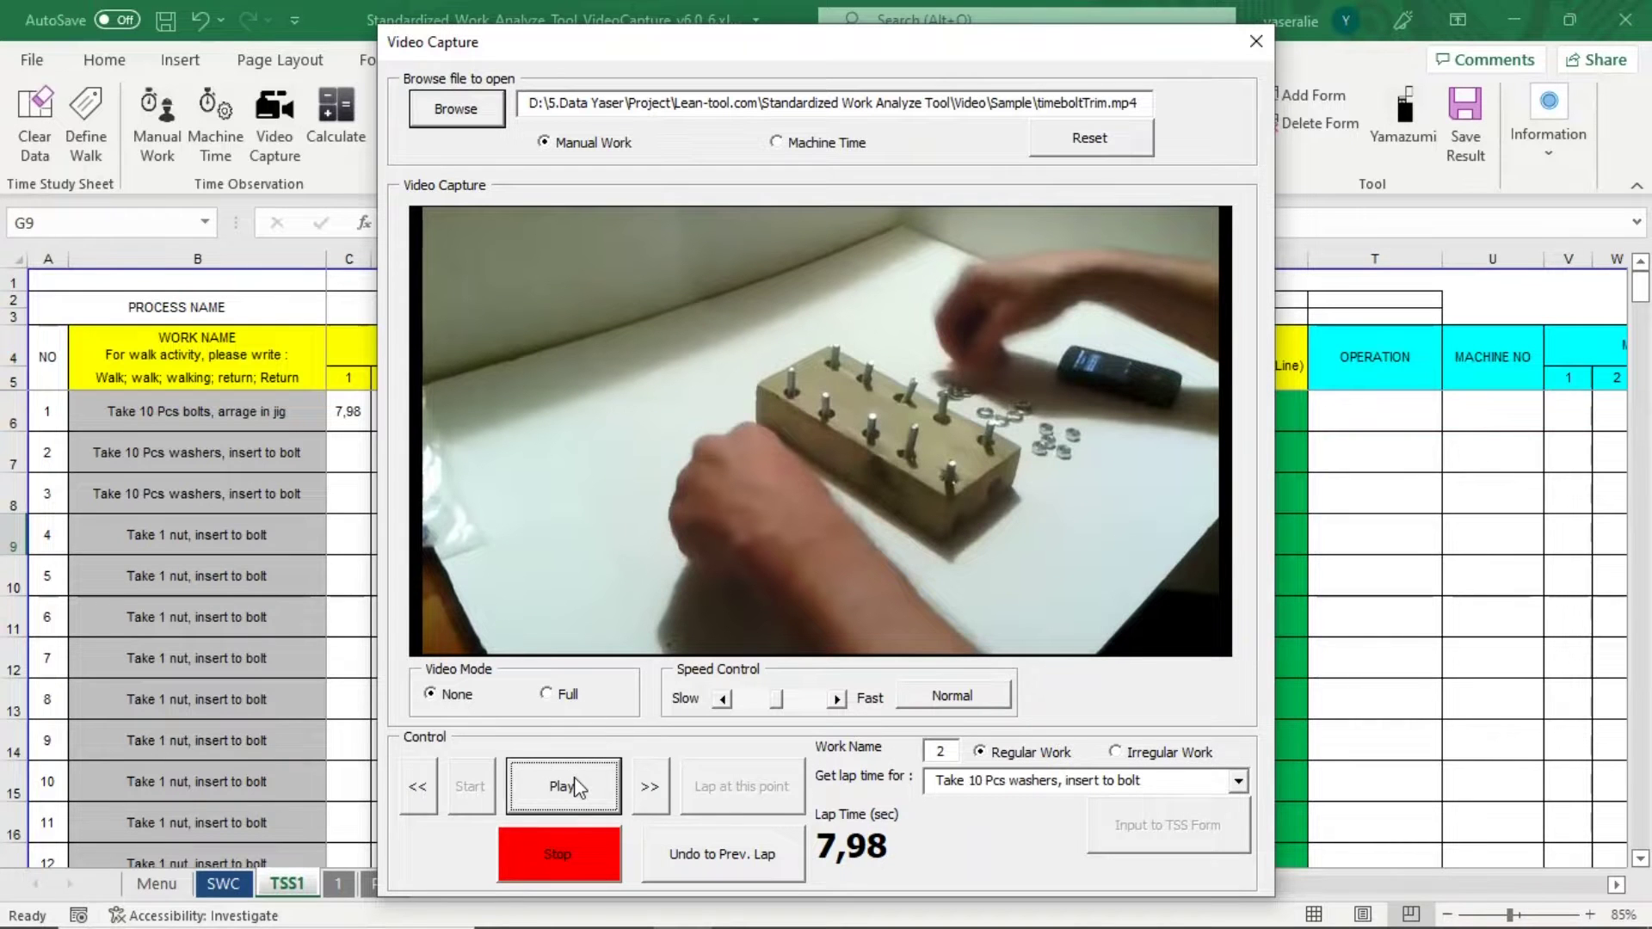
Record the 13,75 s and 9,3 s laps for works 2 and 3
click(563, 787)
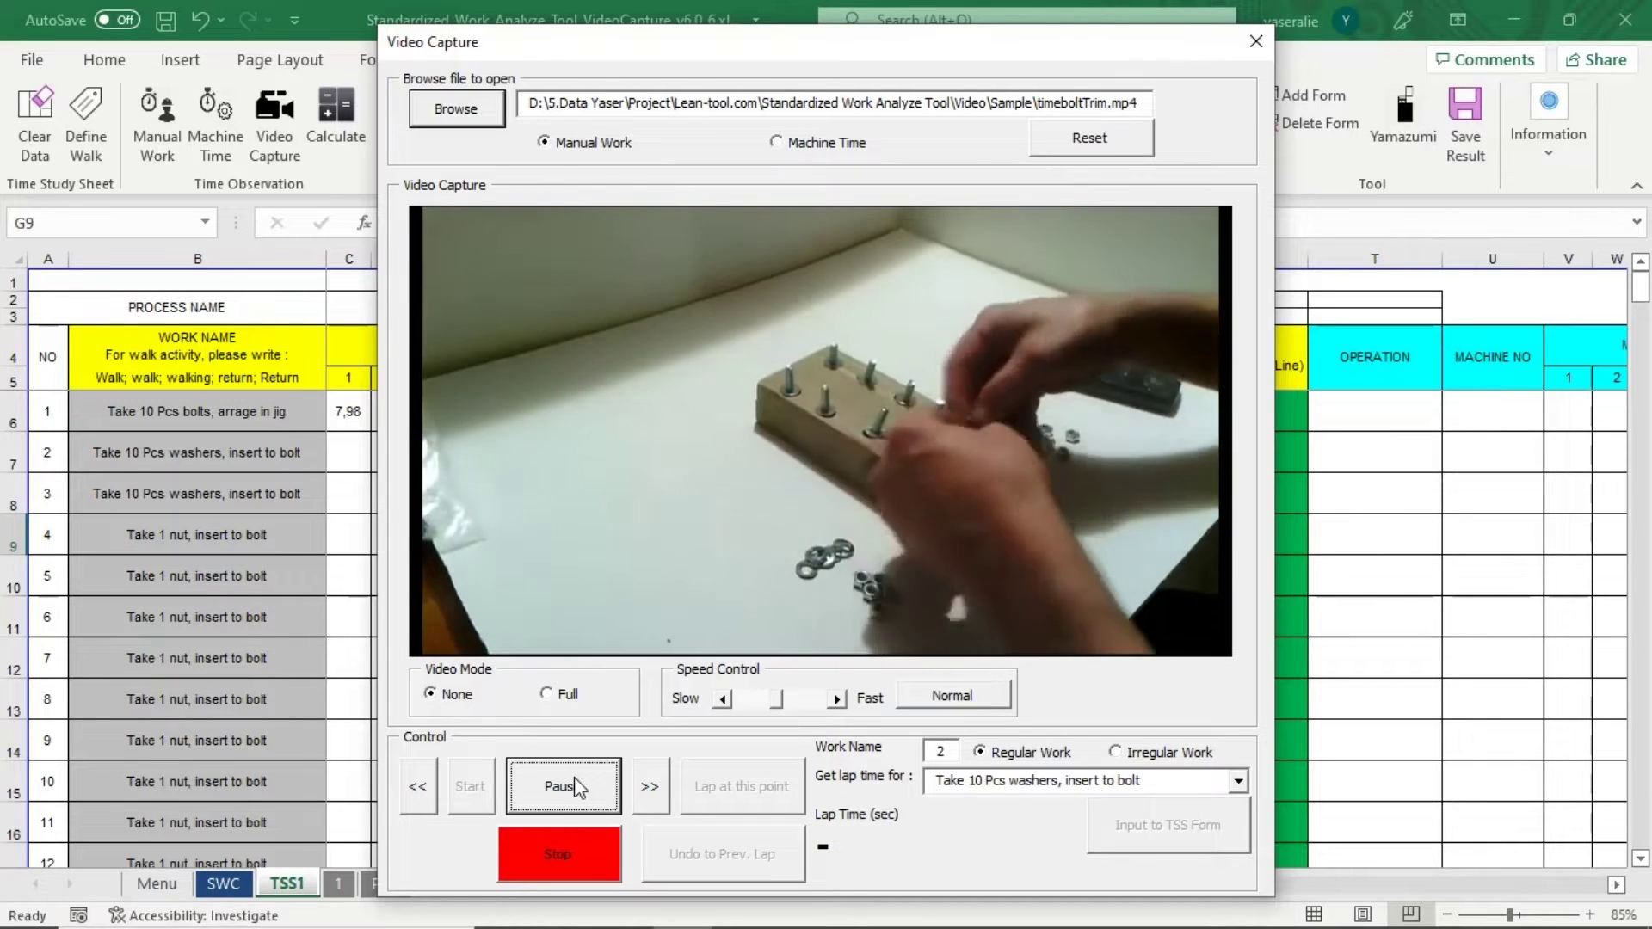
click(575, 783)
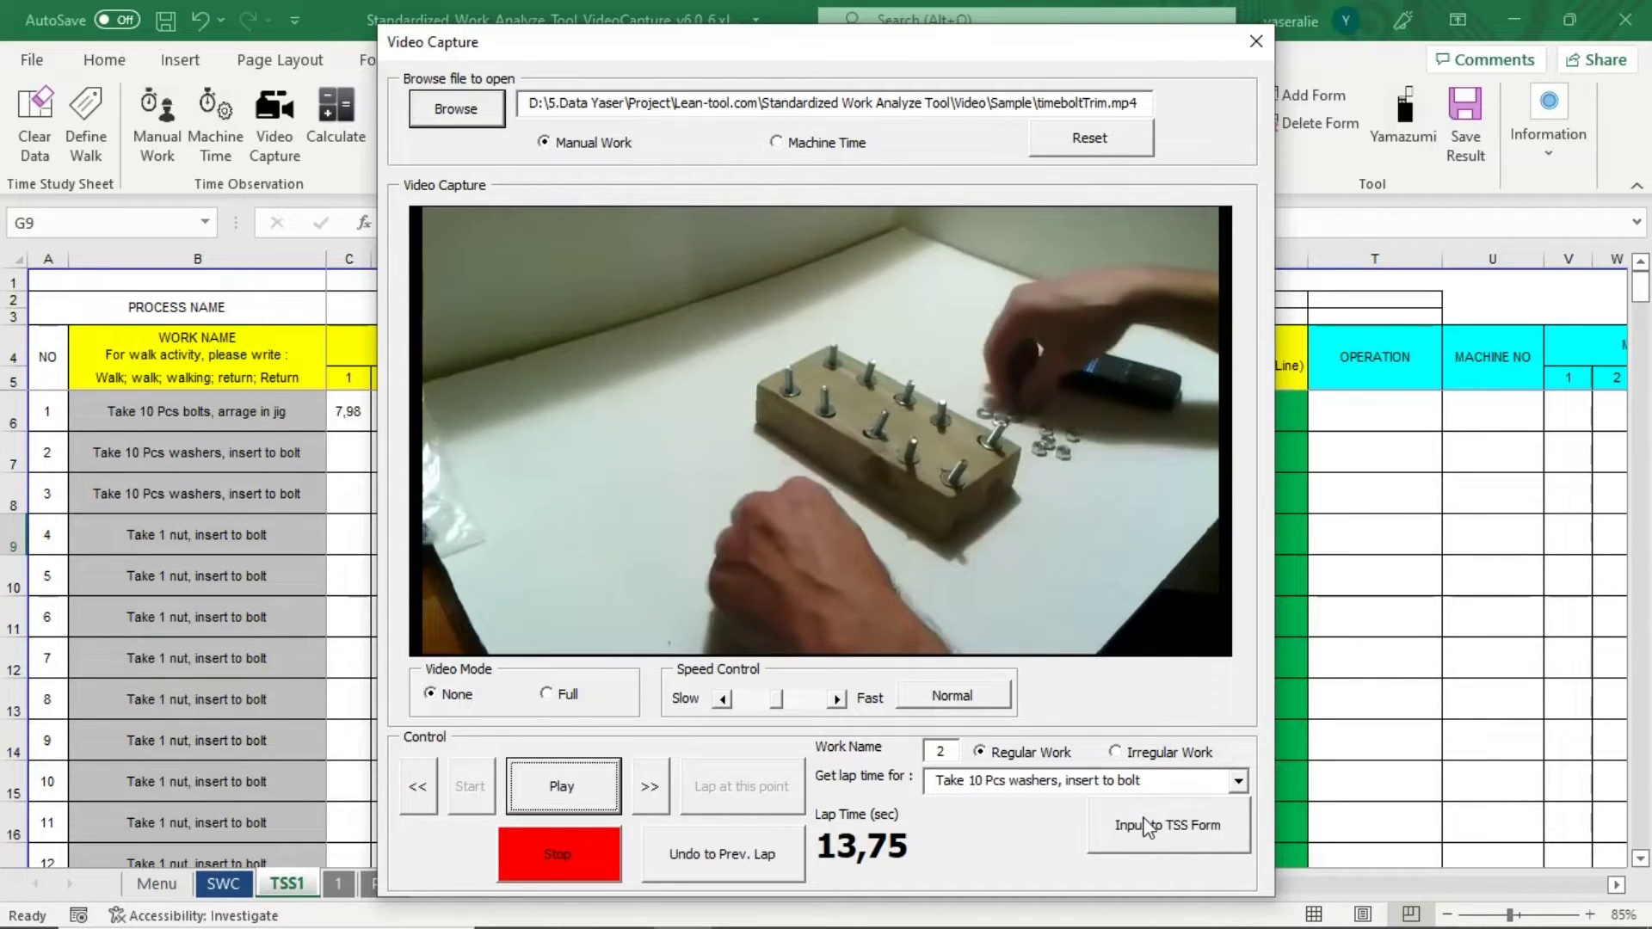
click(1144, 826)
click(548, 788)
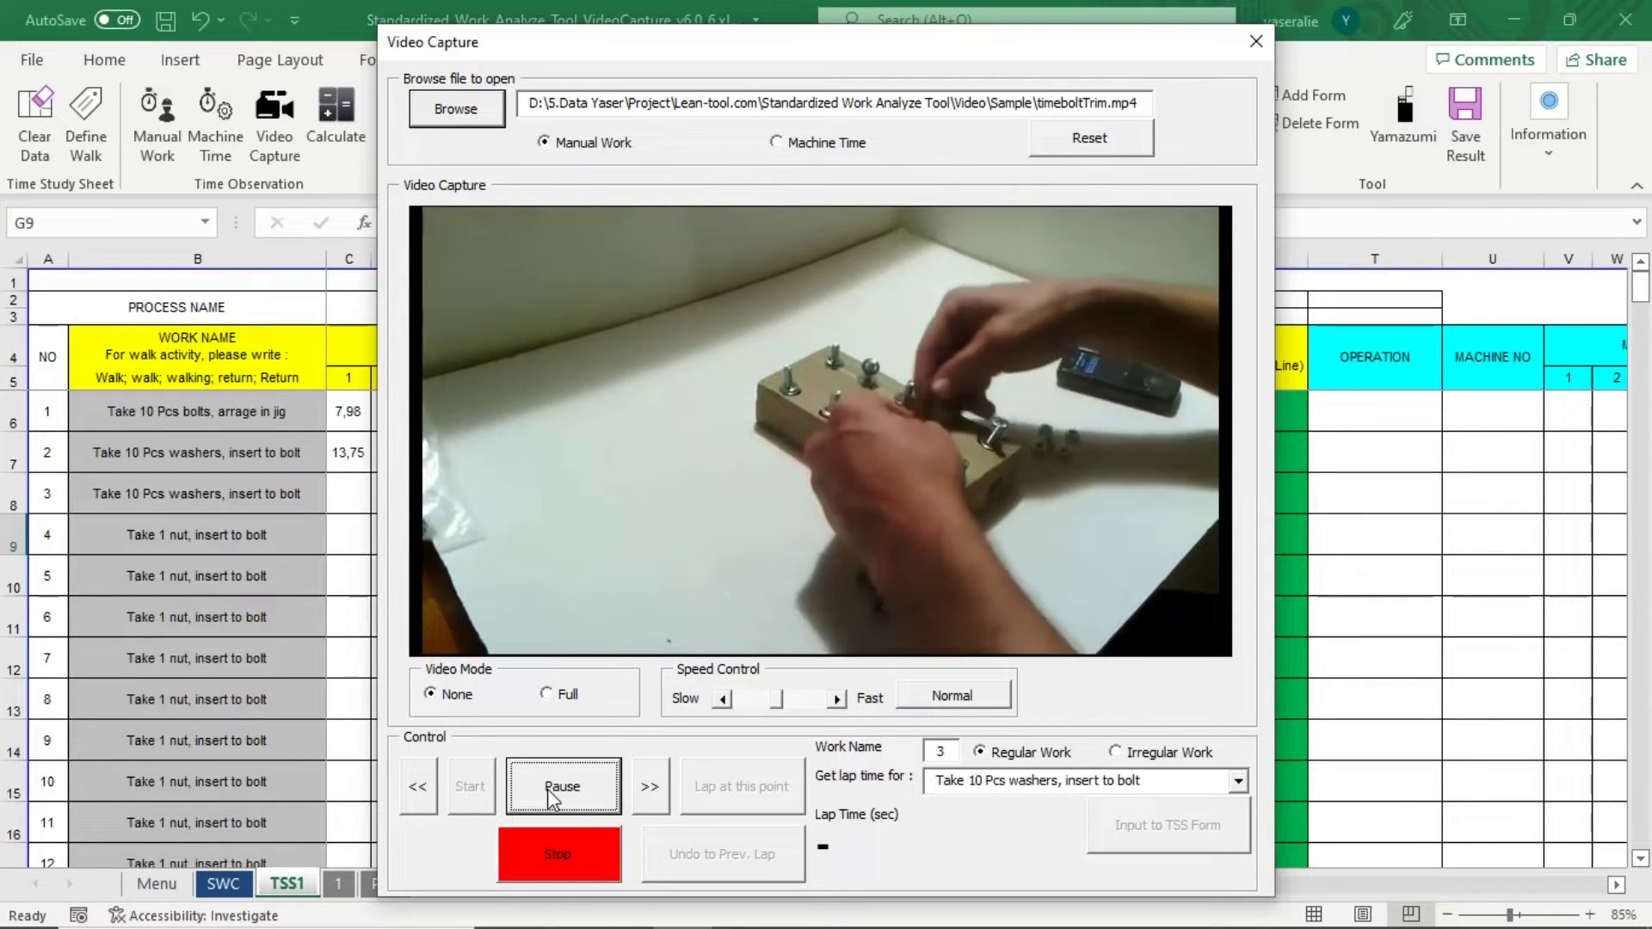
click(548, 788)
click(1177, 833)
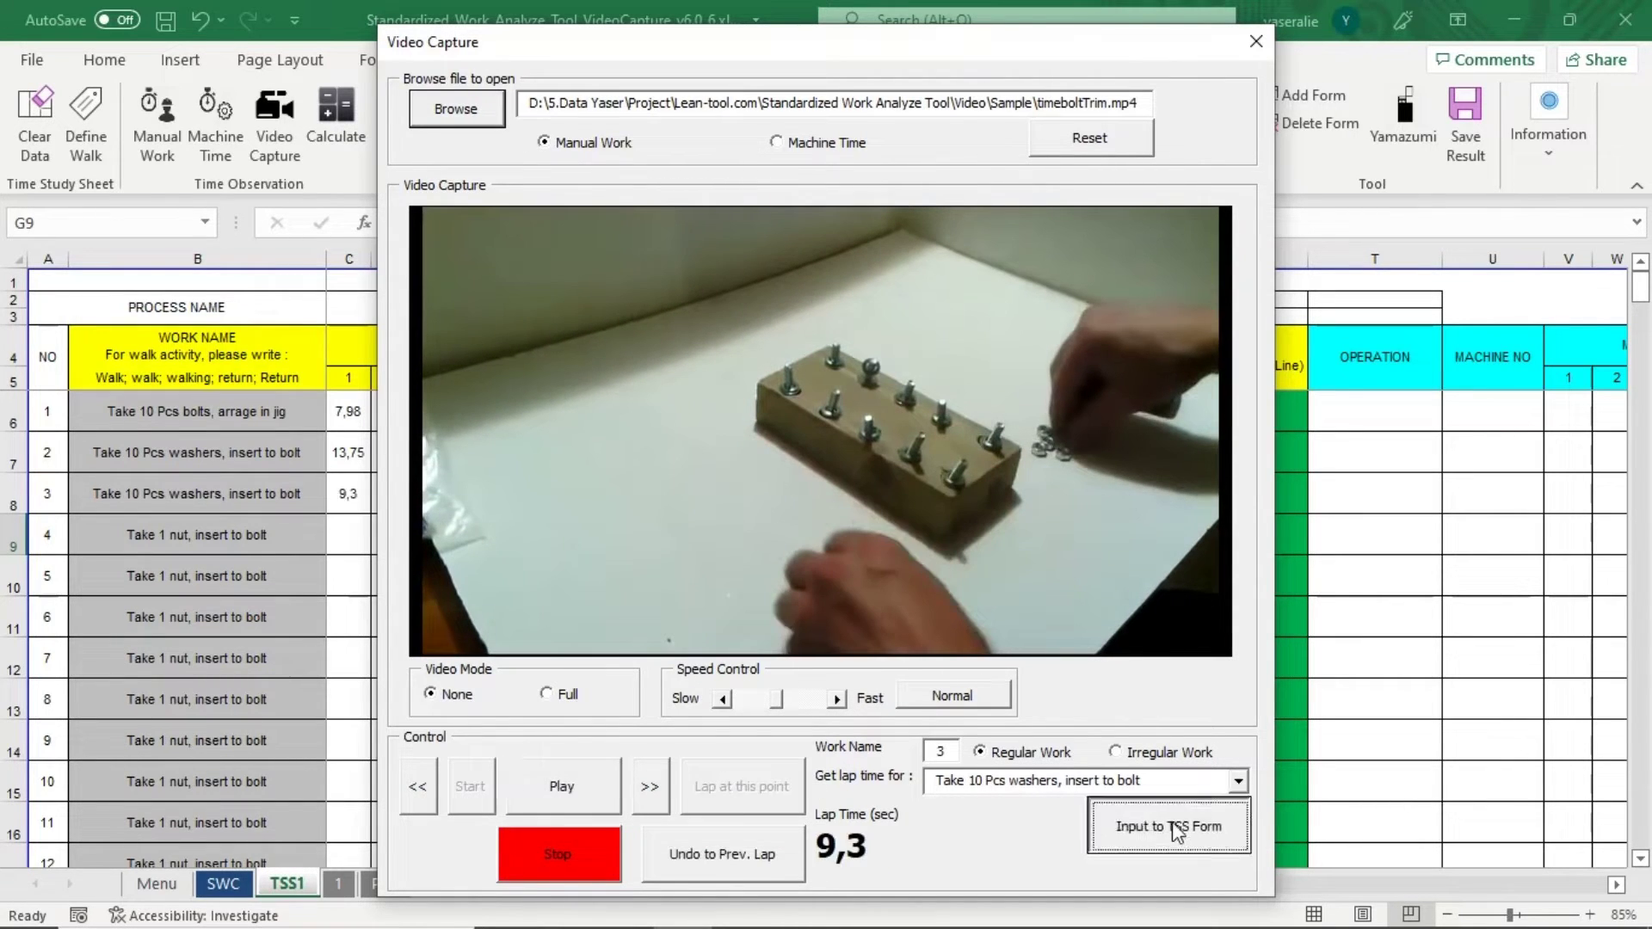
Step the video back and record the 2,8 s lap for work 4
click(580, 787)
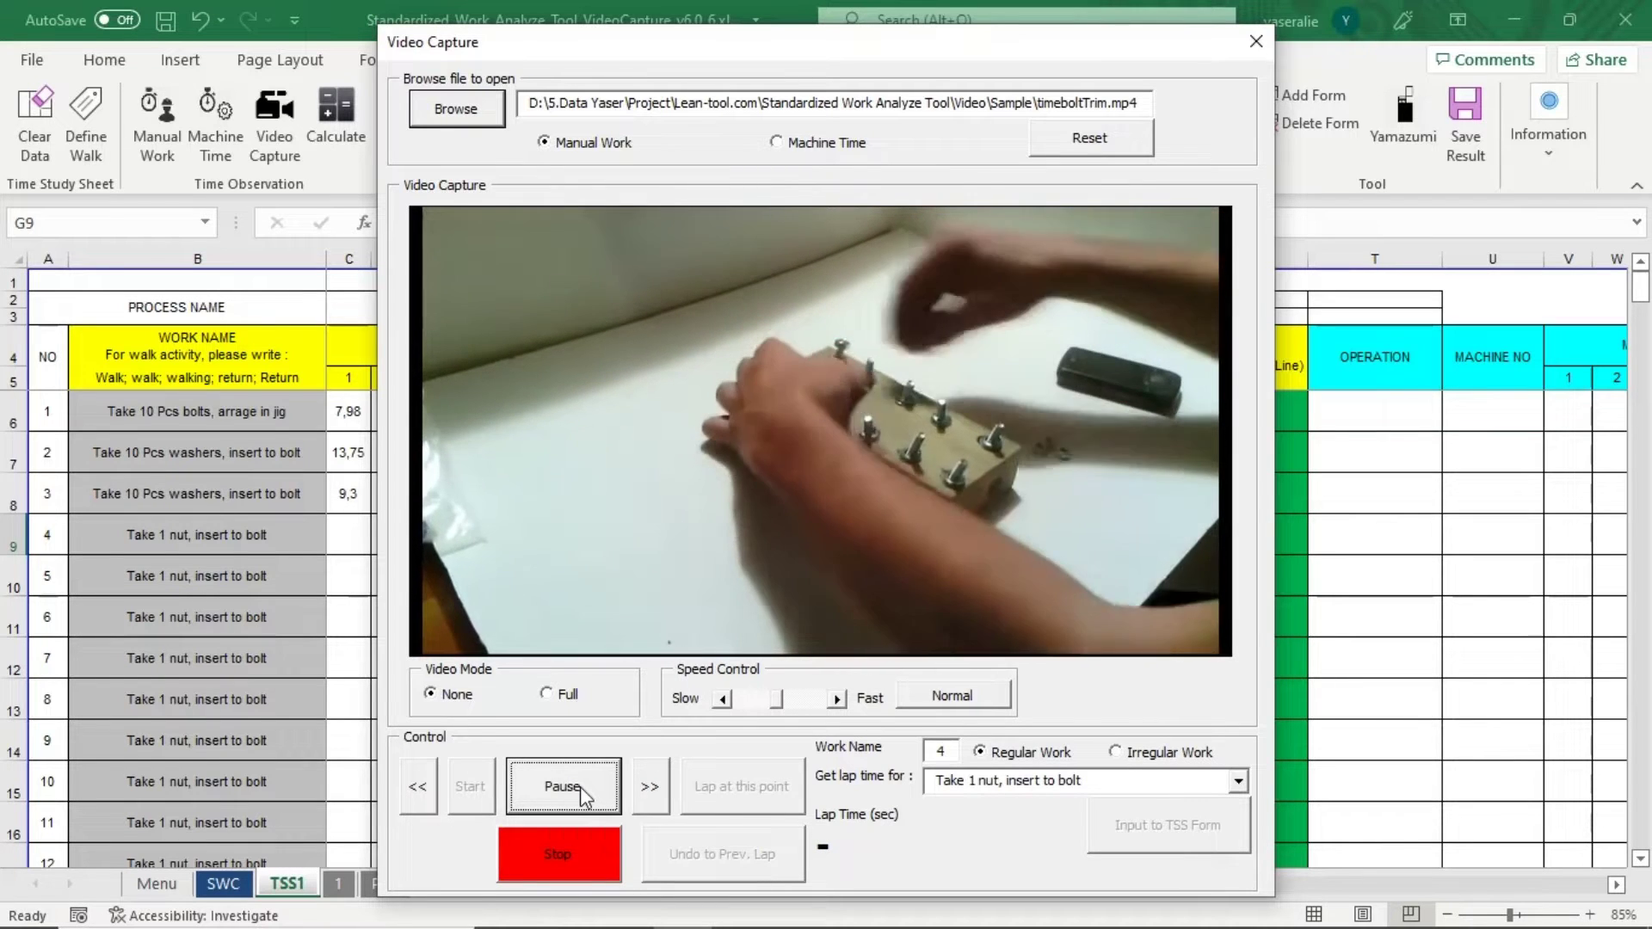
click(580, 787)
click(435, 785)
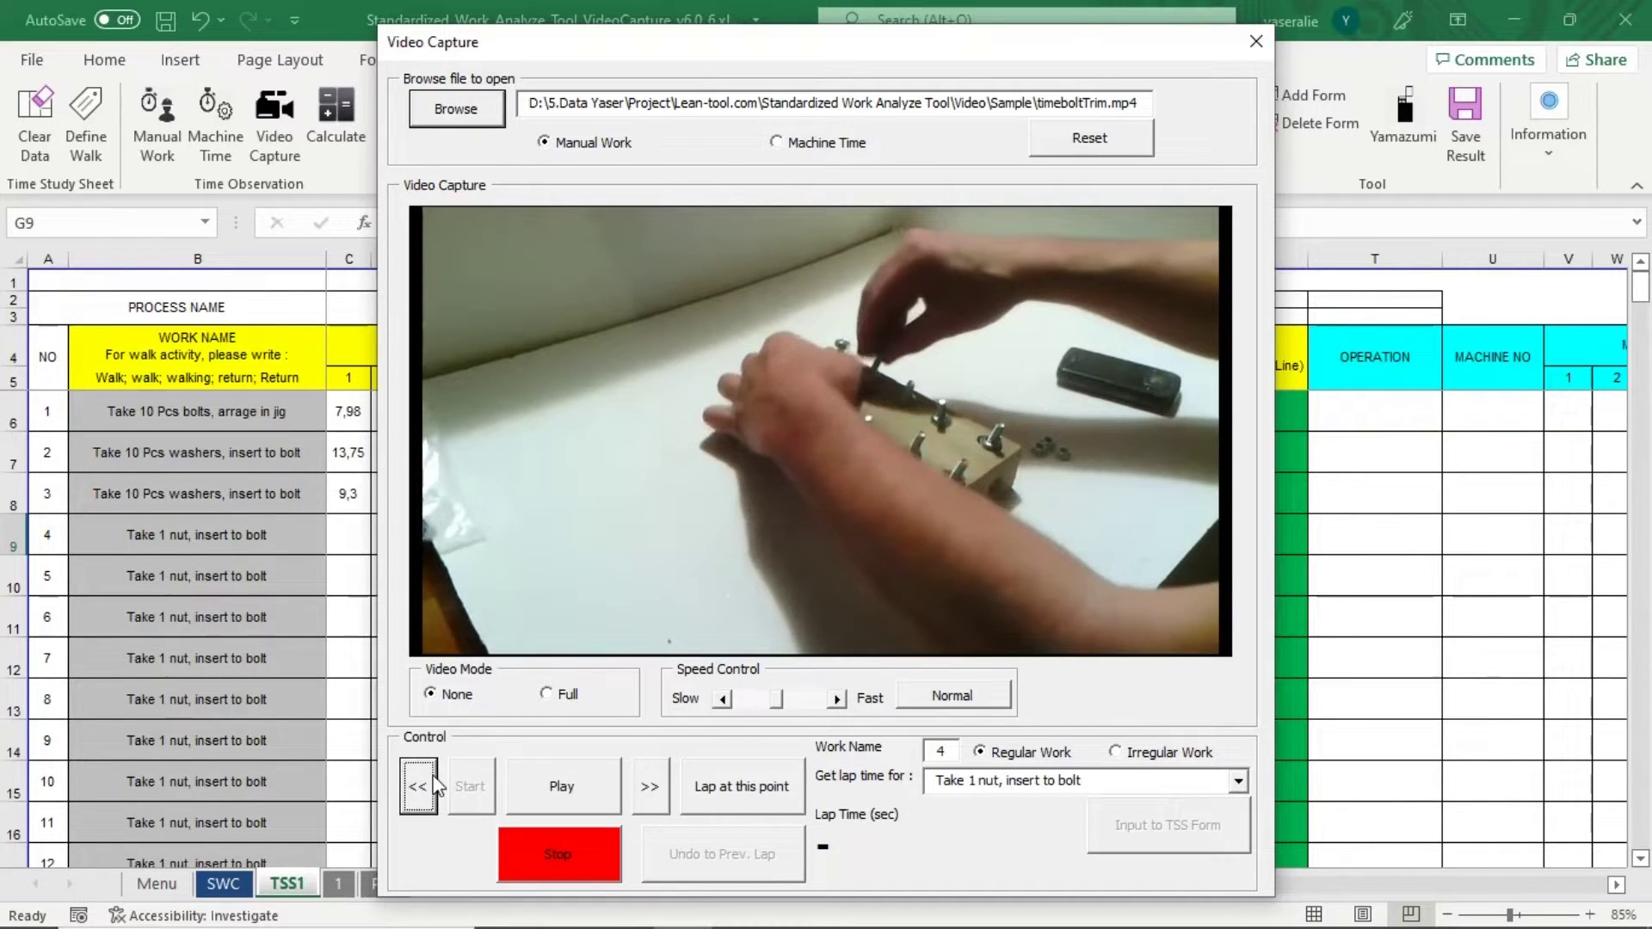
click(435, 785)
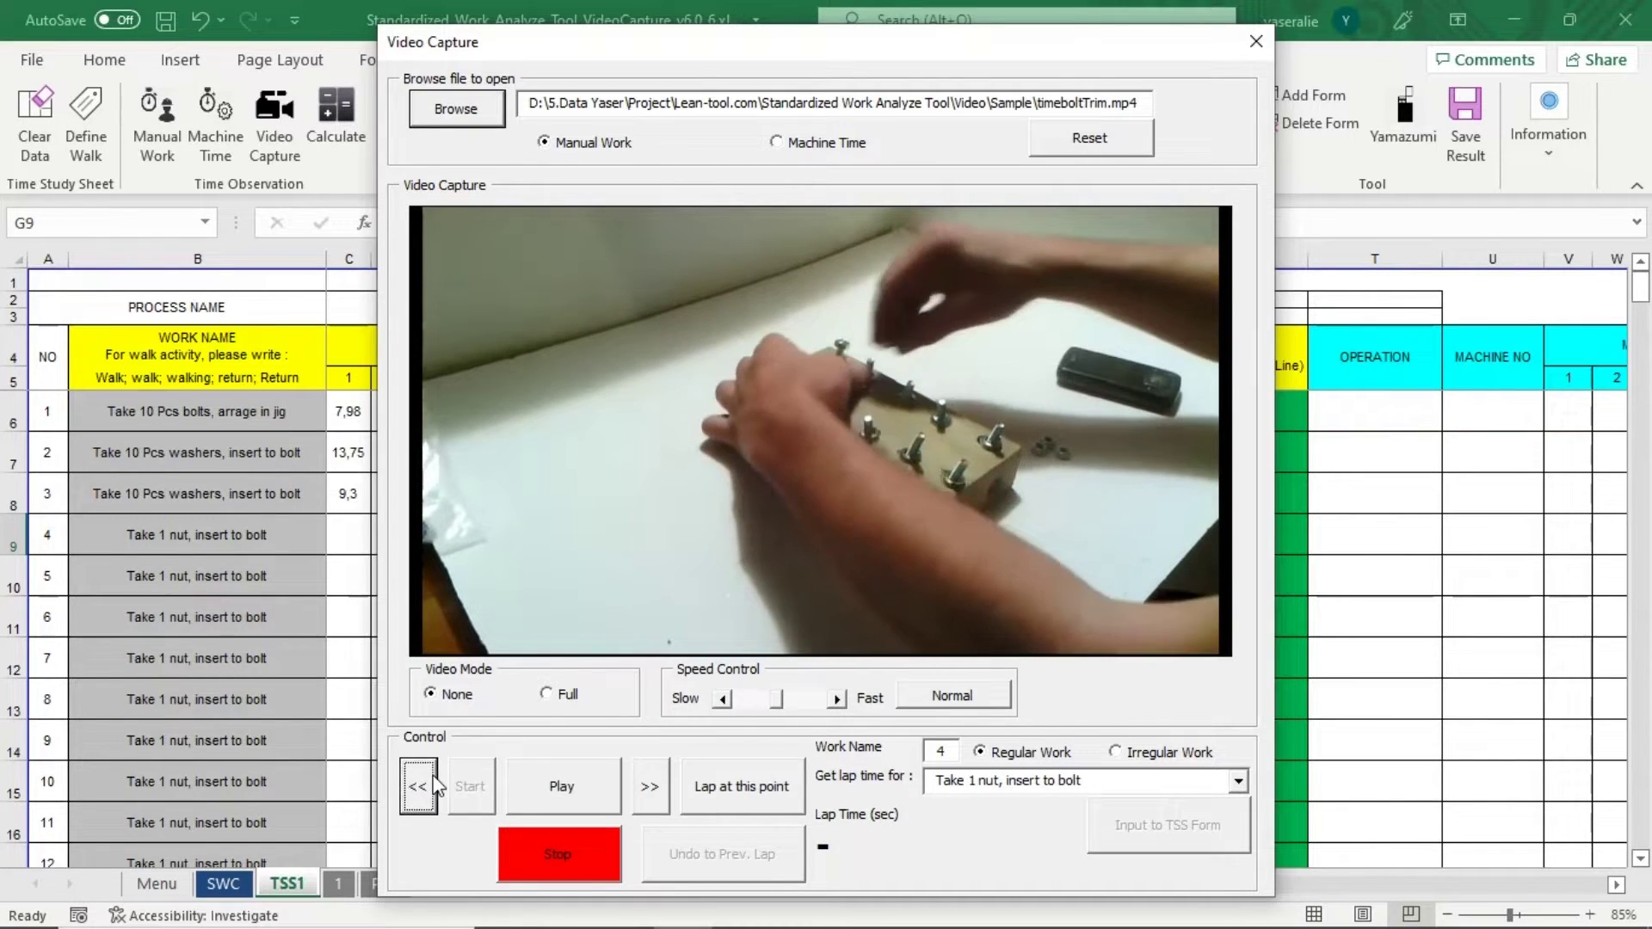
click(770, 784)
click(1154, 833)
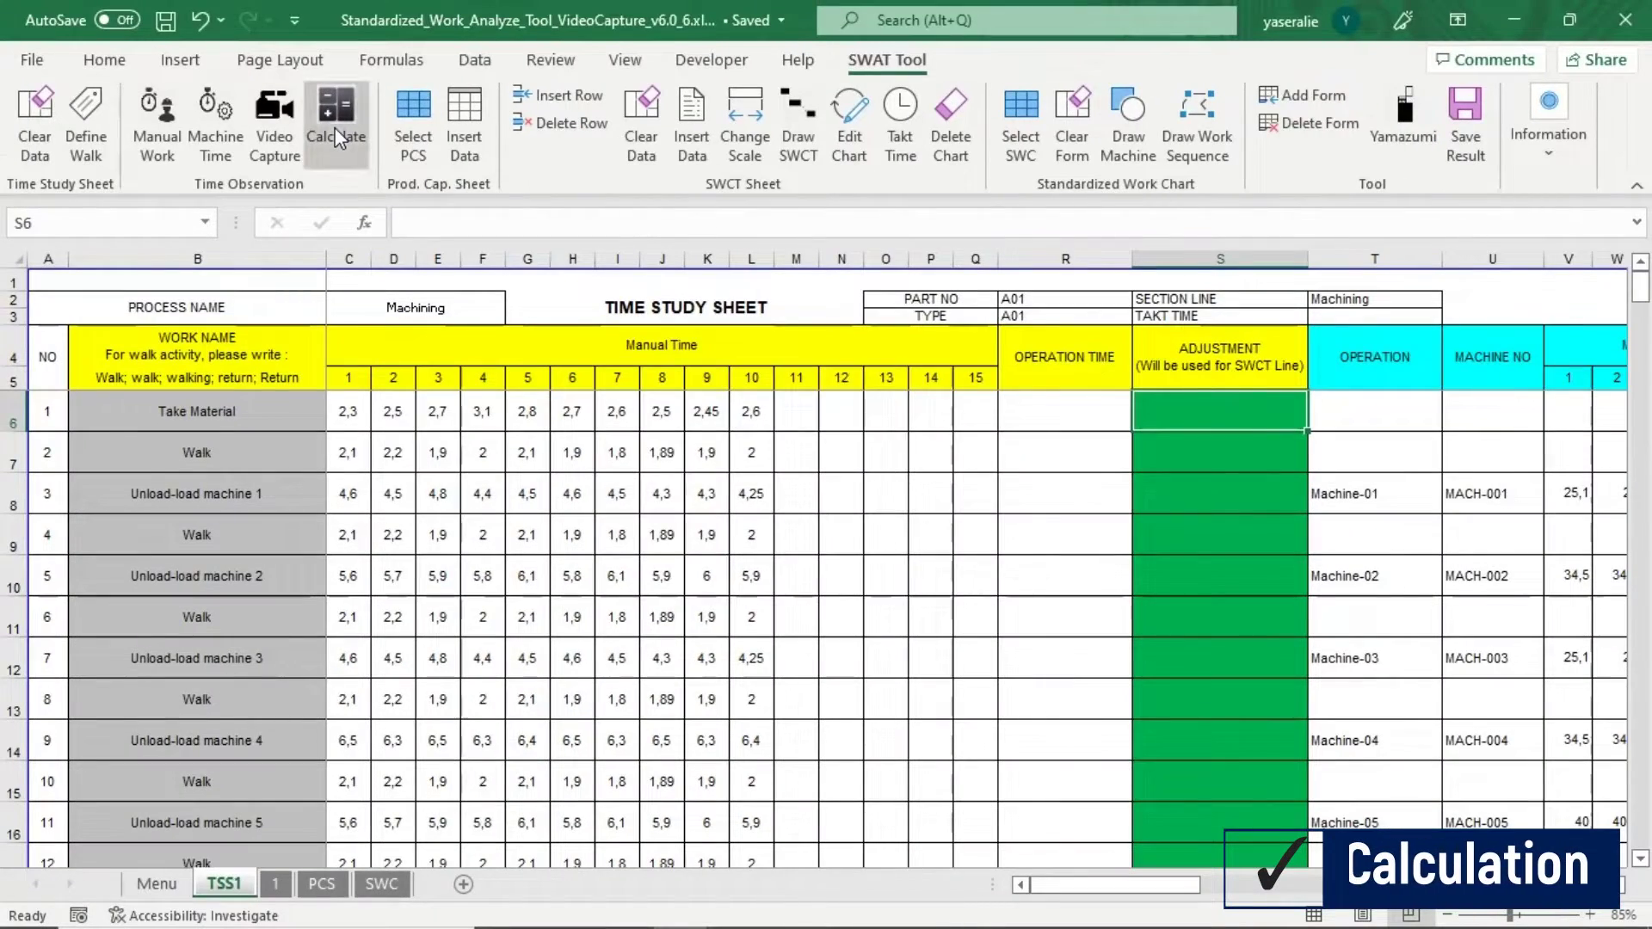
Calculate operation times from the 2nd smallest time at 0.5 s precision
click(334, 127)
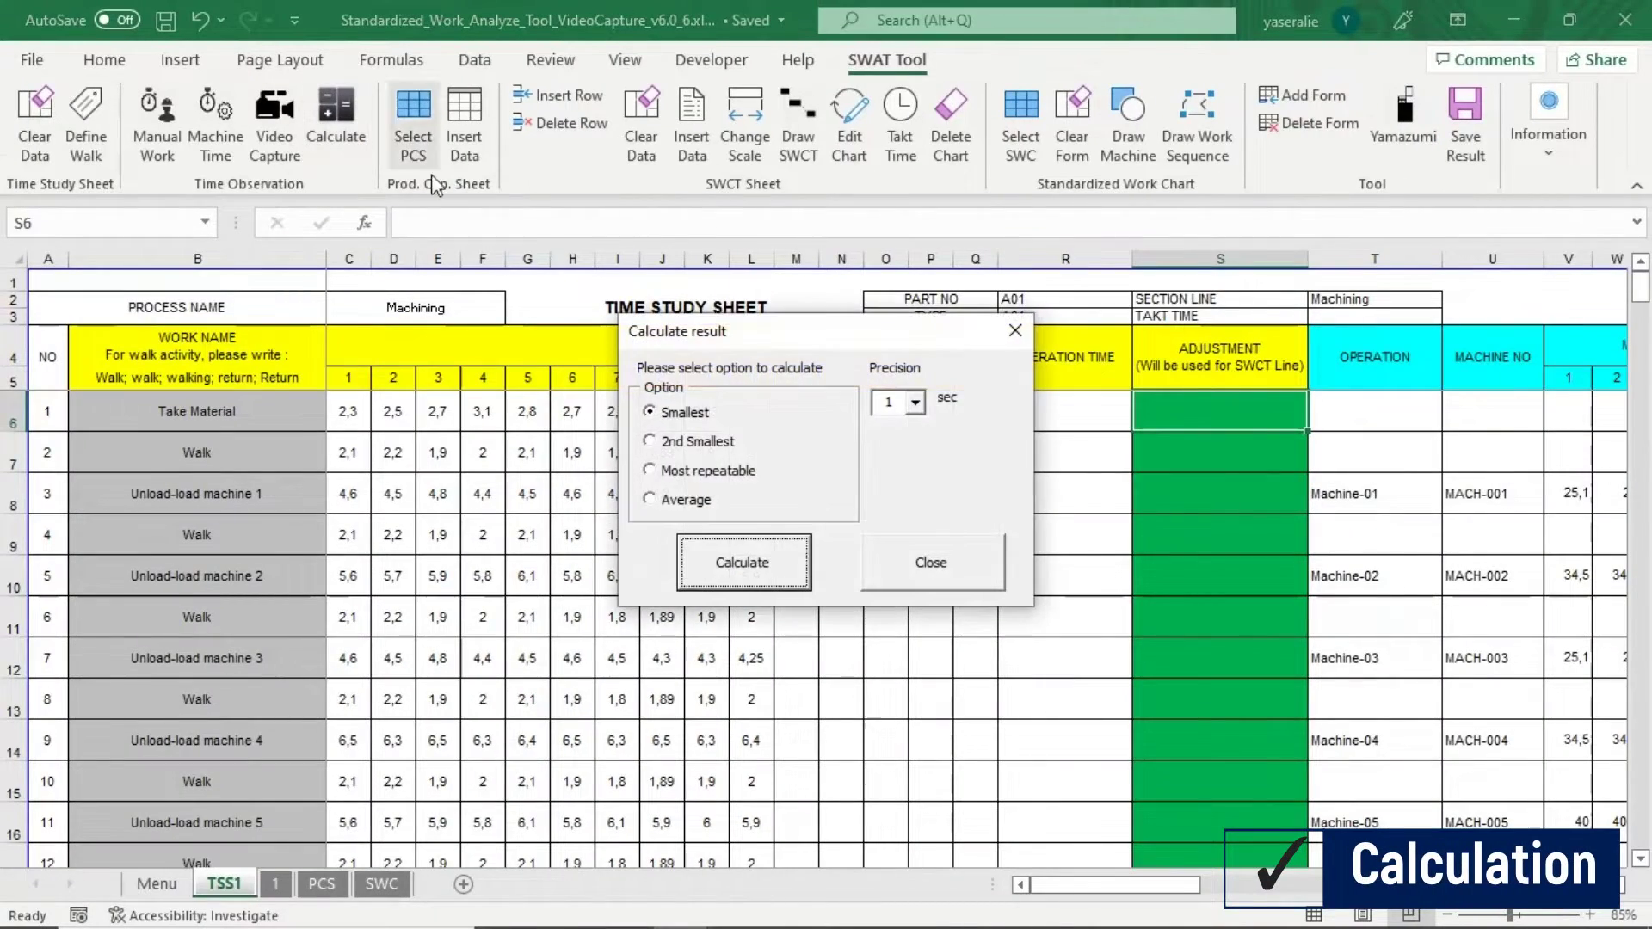
click(699, 444)
click(914, 403)
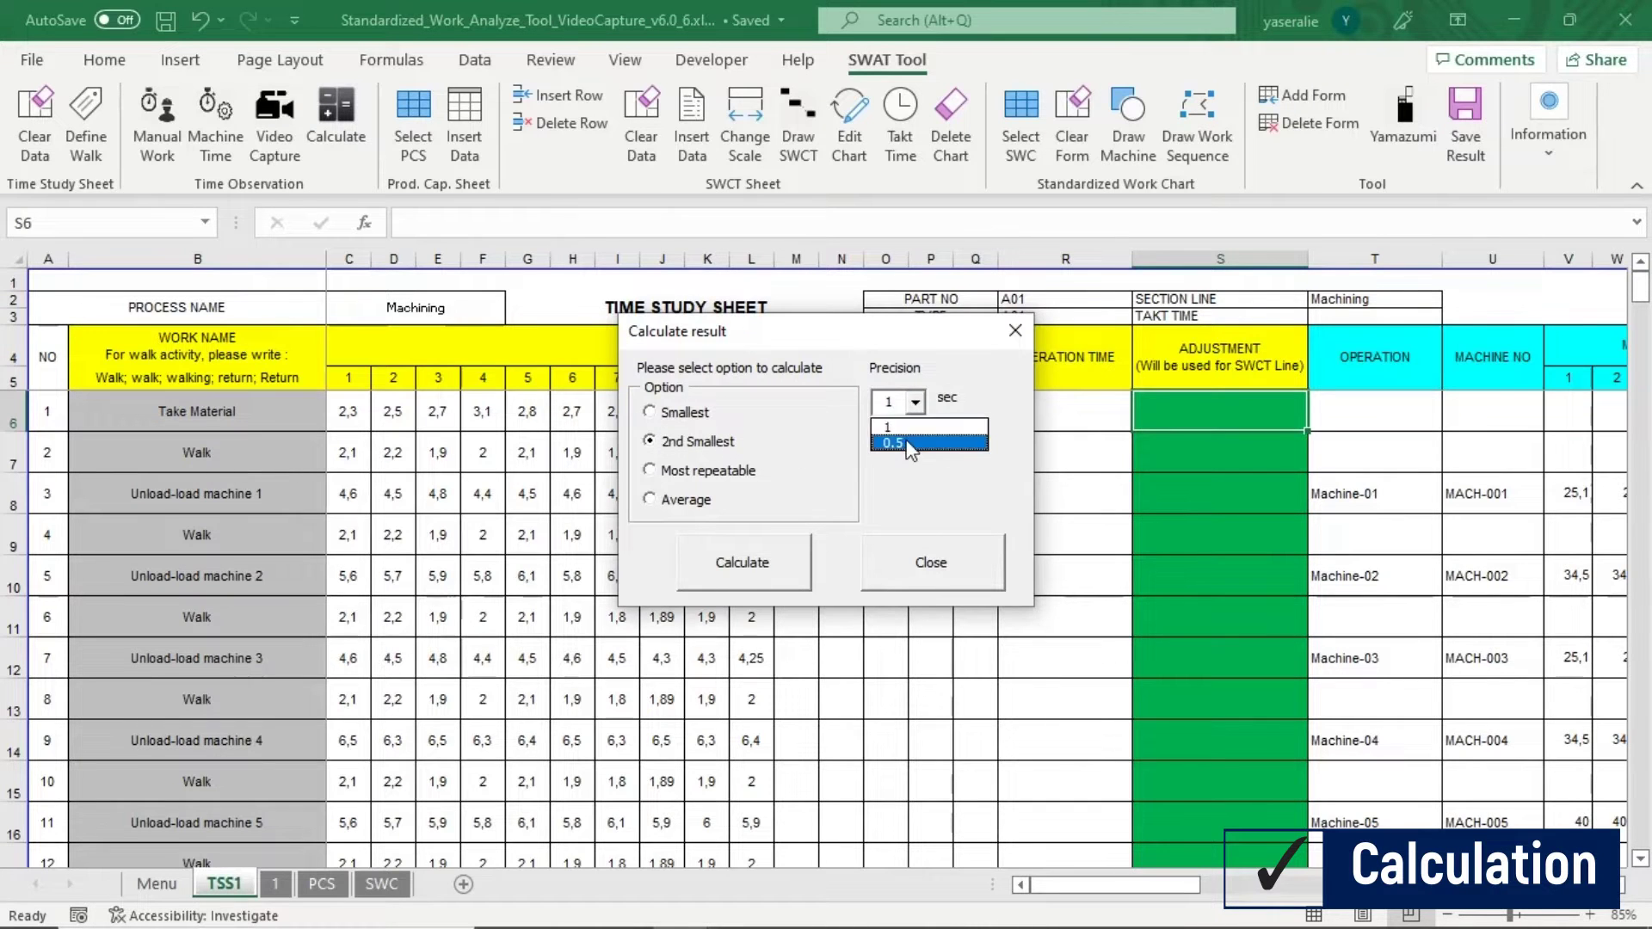
click(911, 444)
click(769, 565)
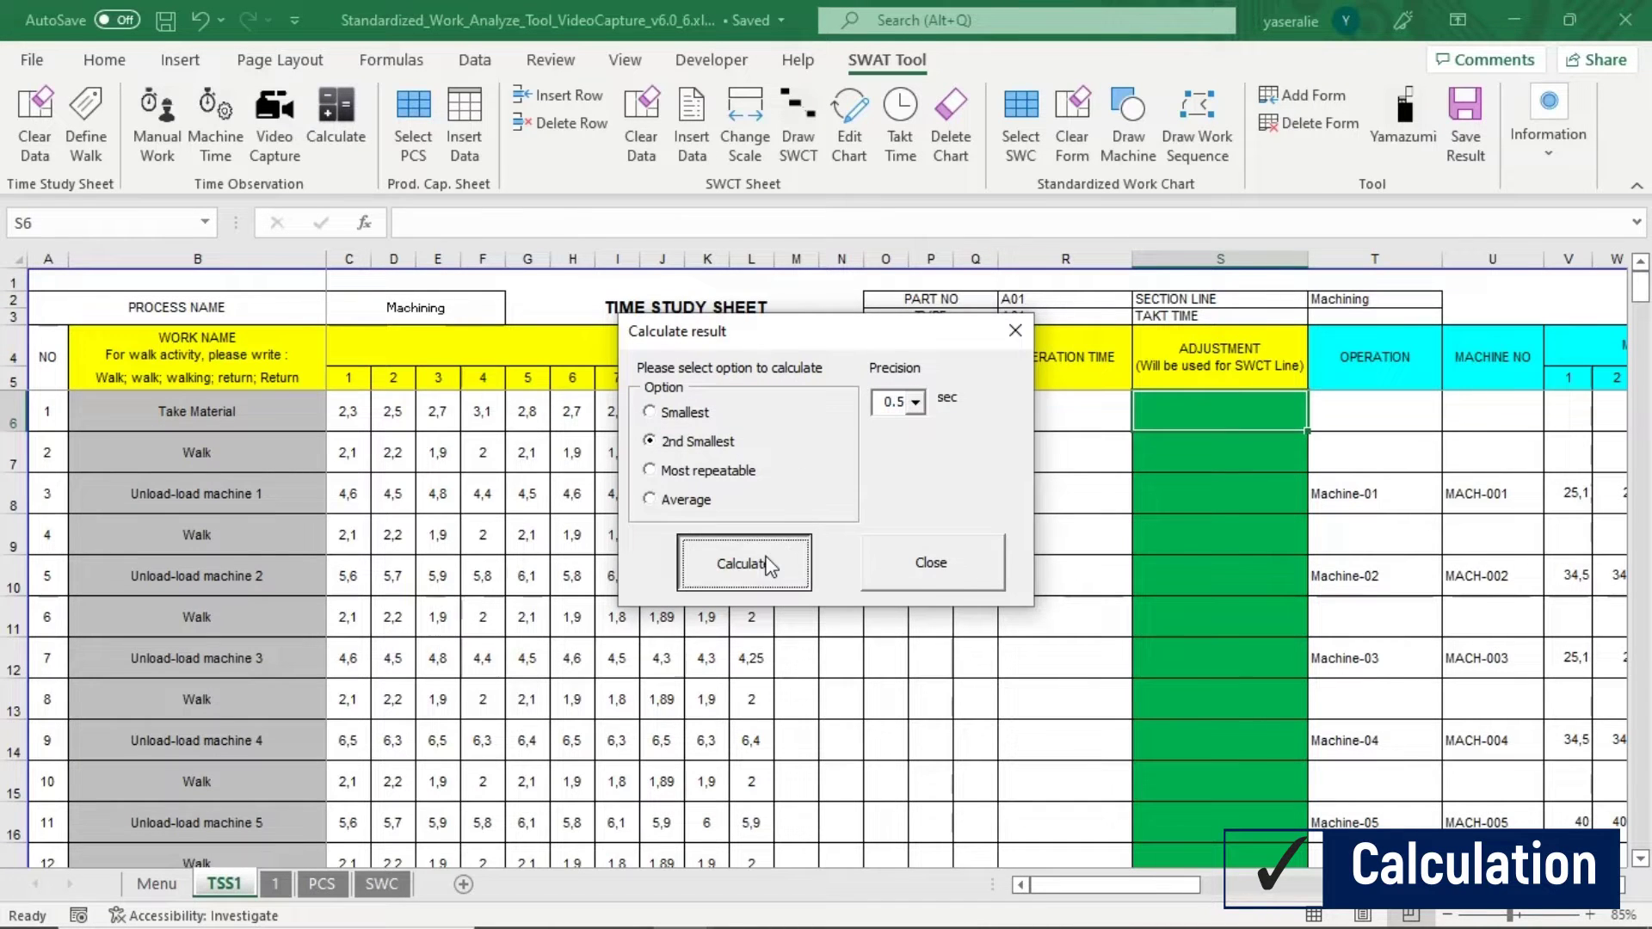
click(989, 581)
Review the calculated columns and move to sheet 1
scroll(1211, 592, down, 4)
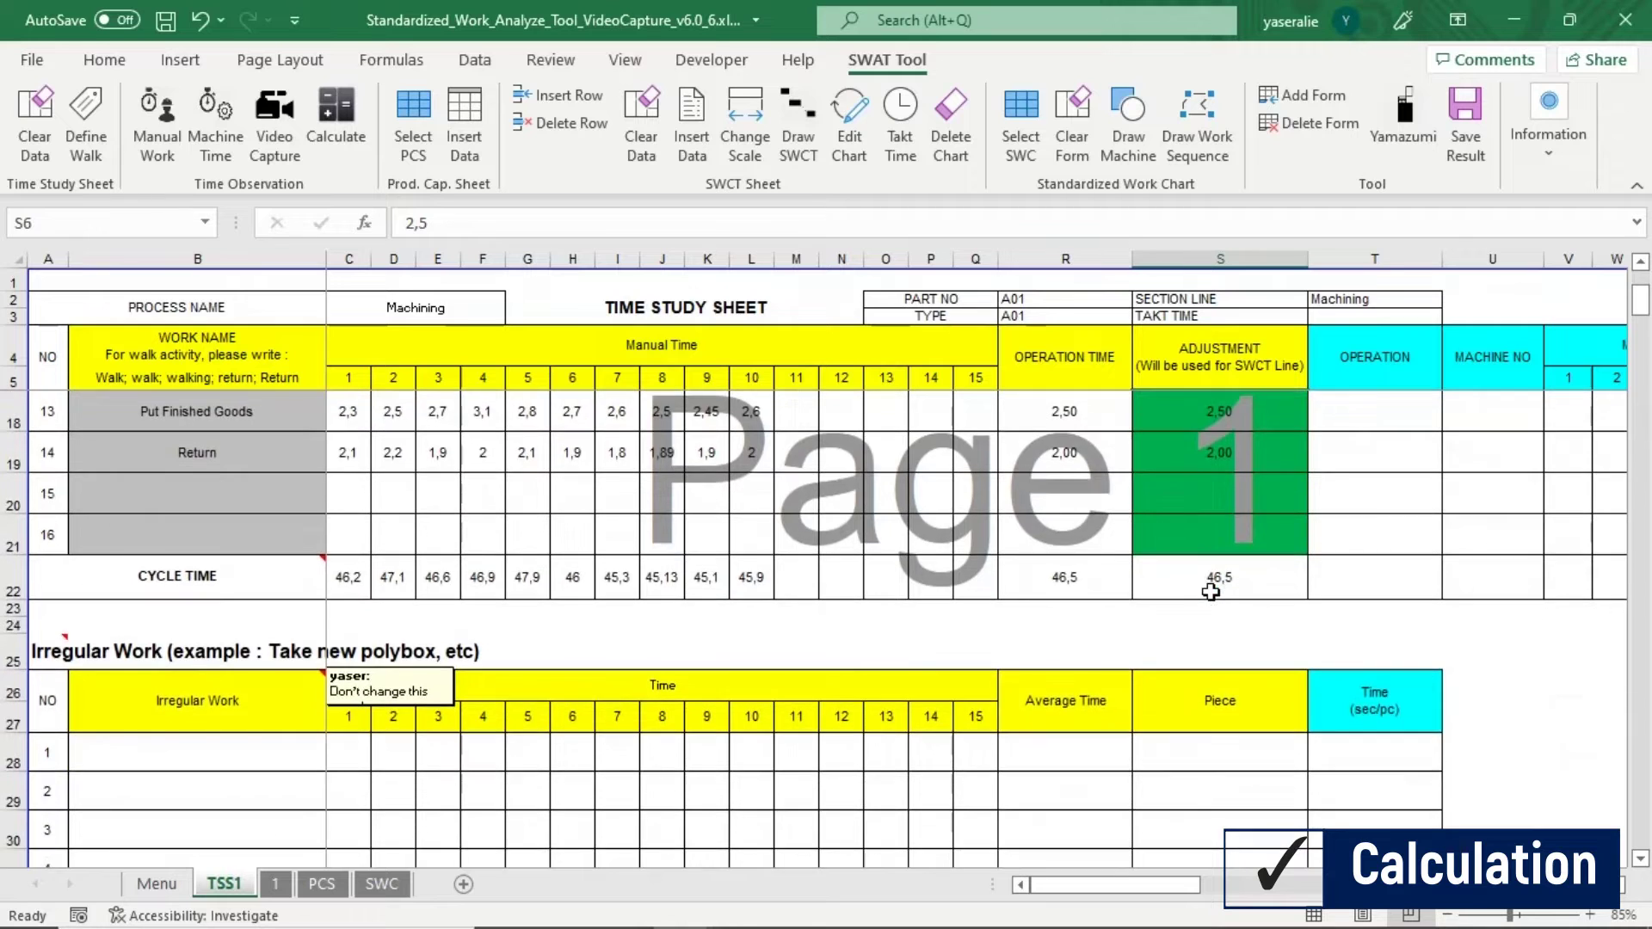
scroll(1211, 592, up, 4)
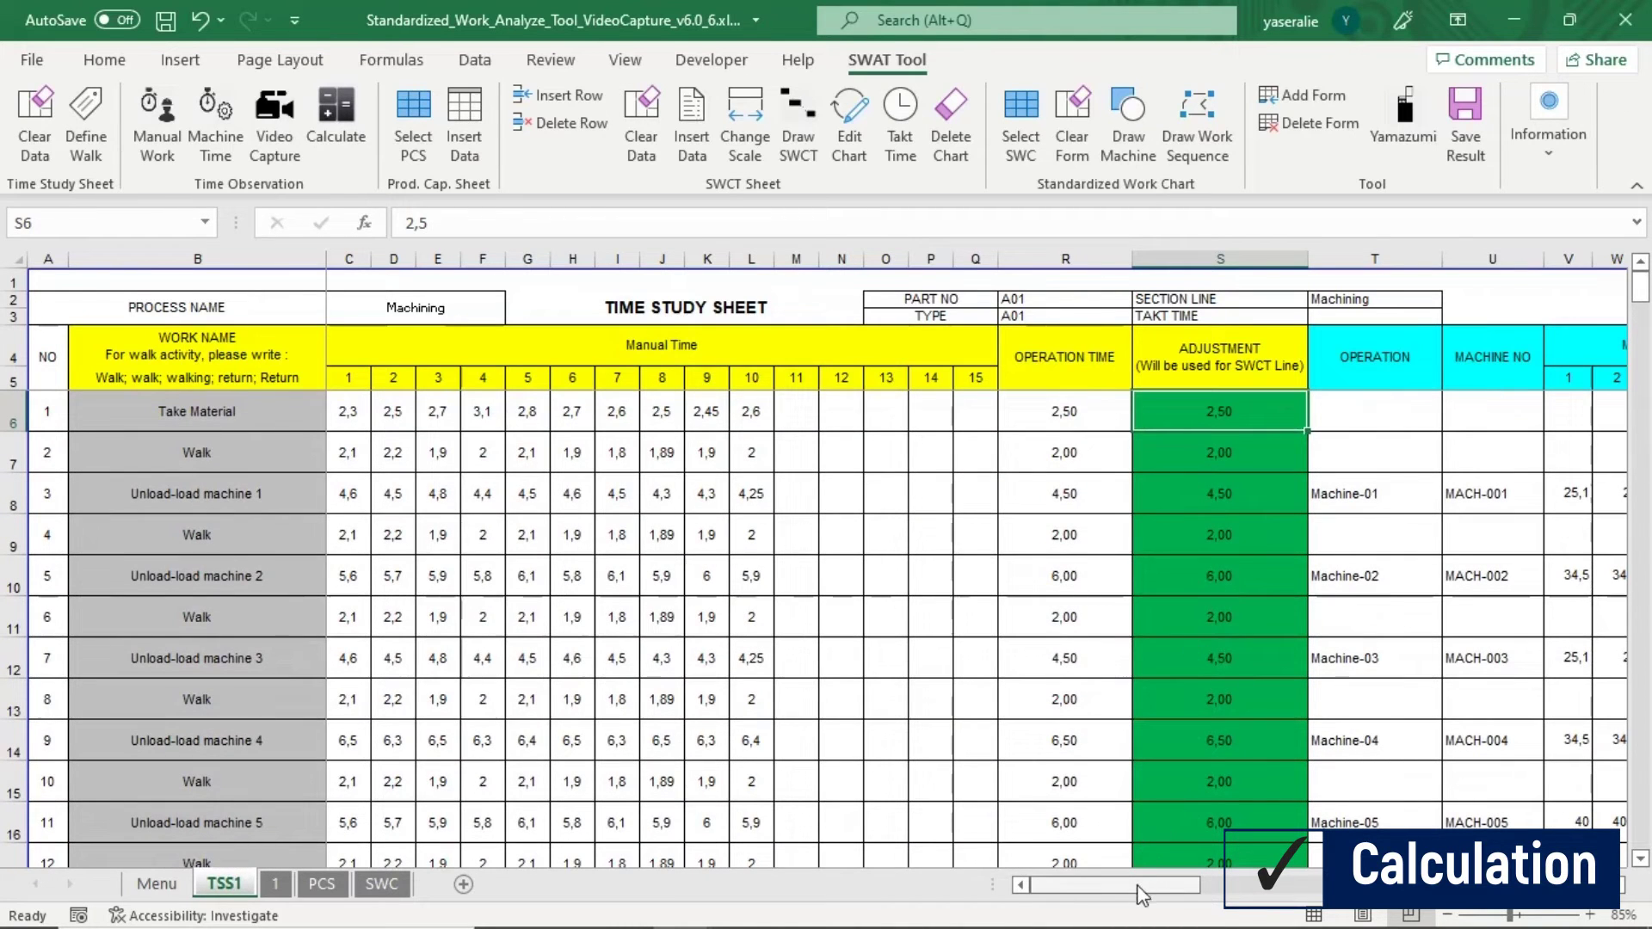
drag(1142, 895, 1102, 886)
click(276, 884)
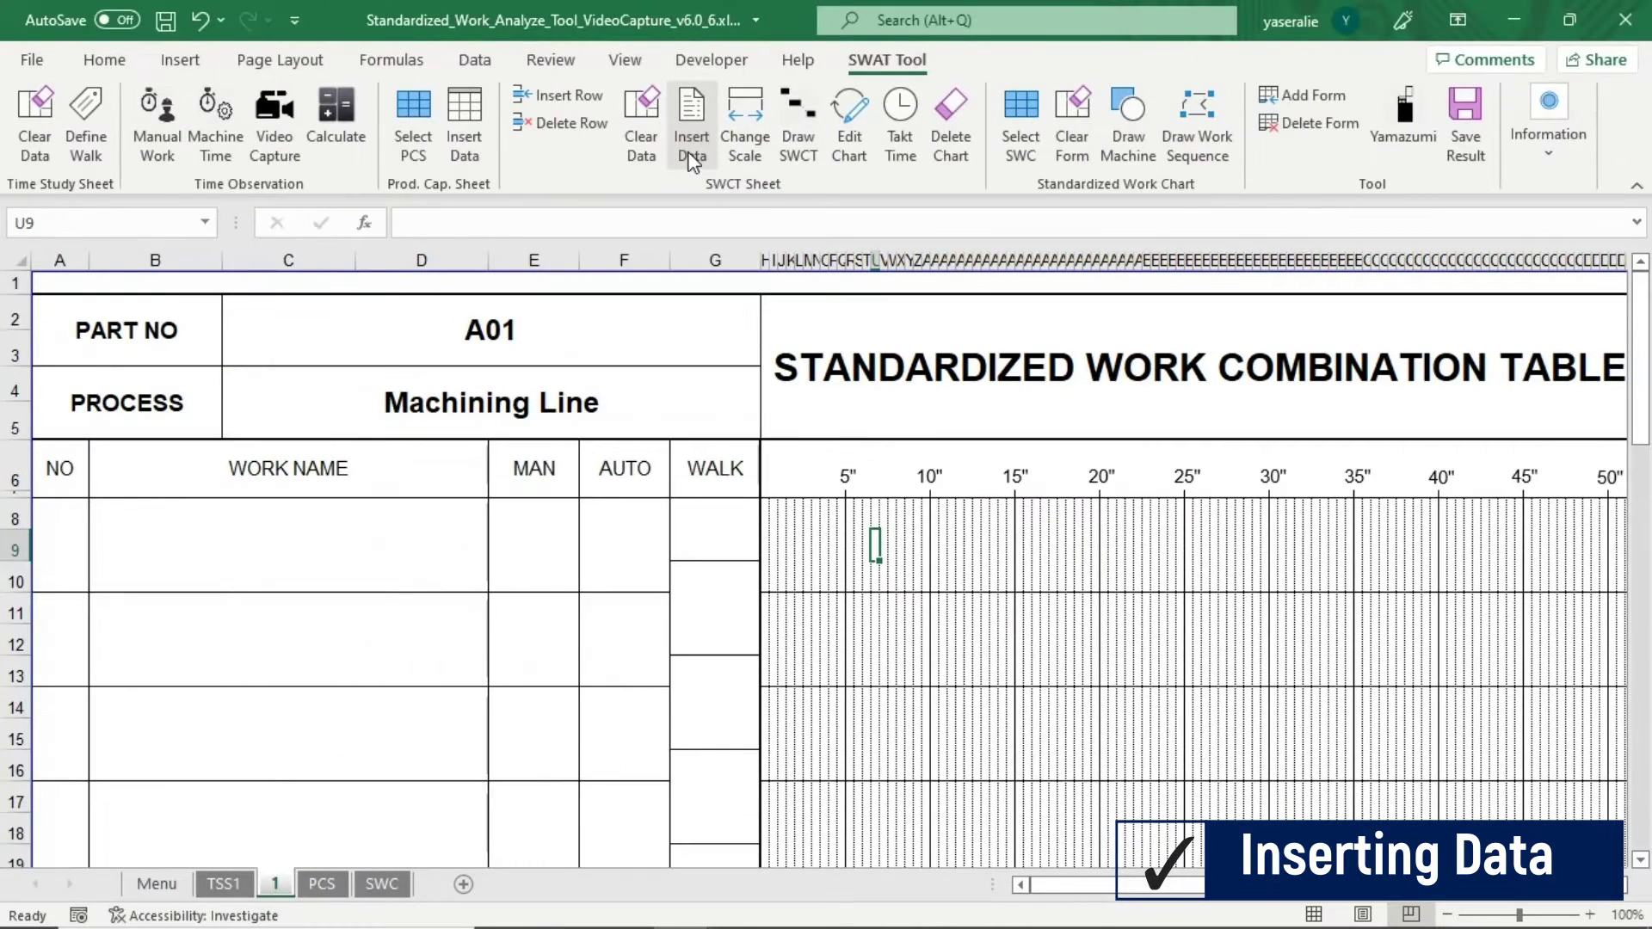
Insert the seven timed steps, Take Material to Put Finished Goods, with man, auto and 2,0 walk times
click(691, 146)
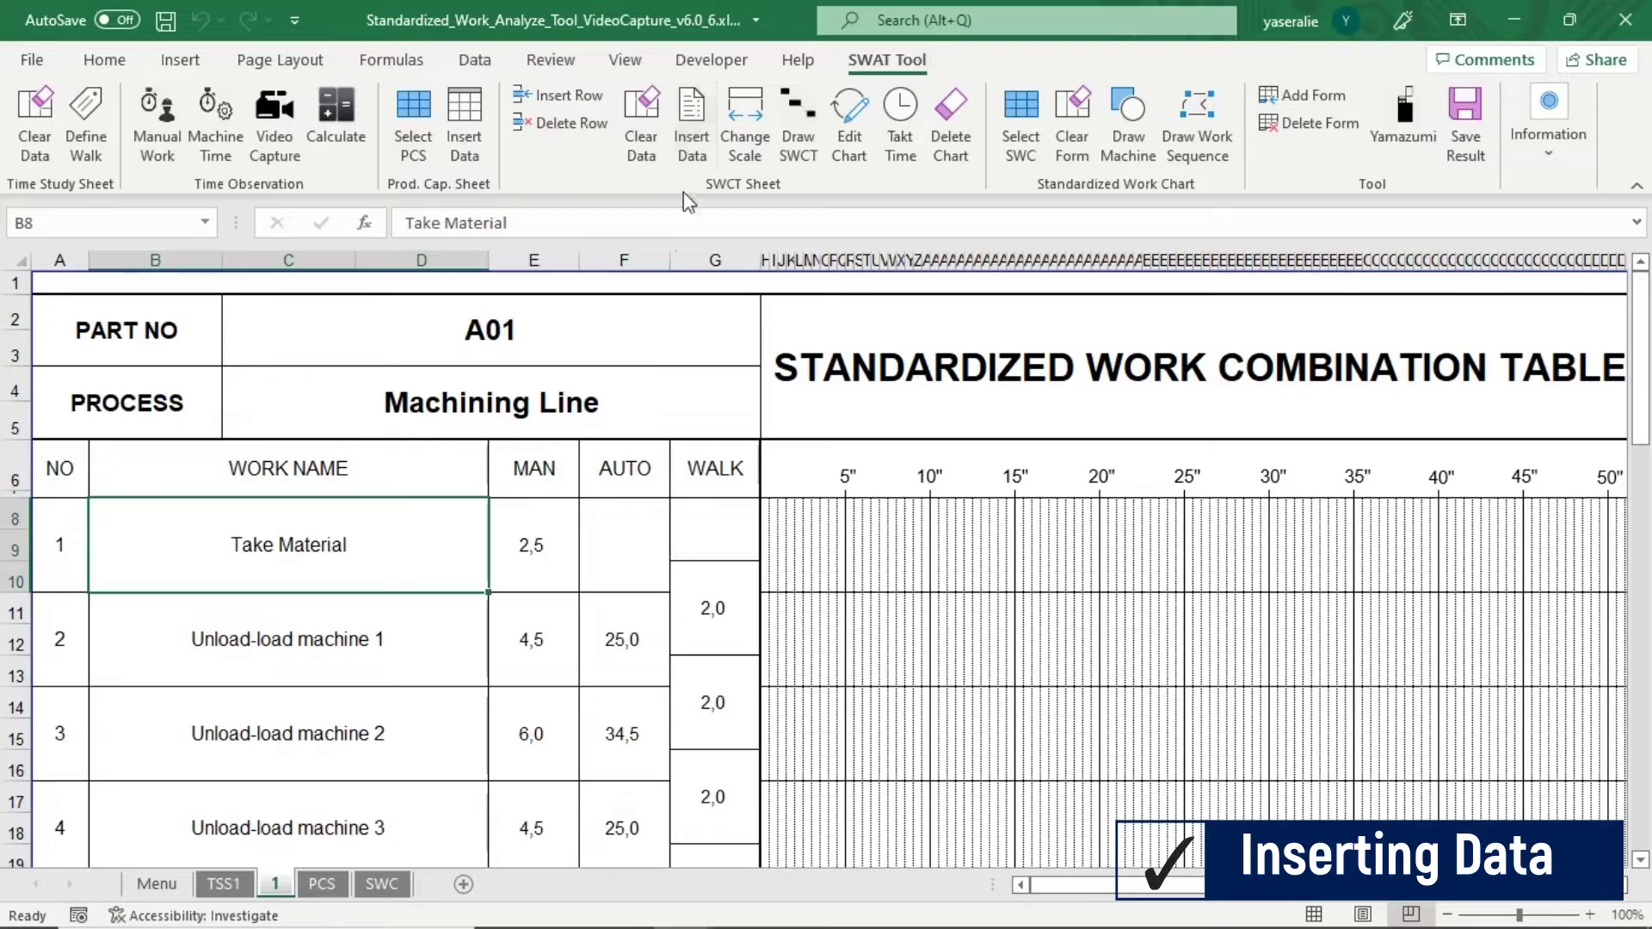
scroll(658, 590, down, 3)
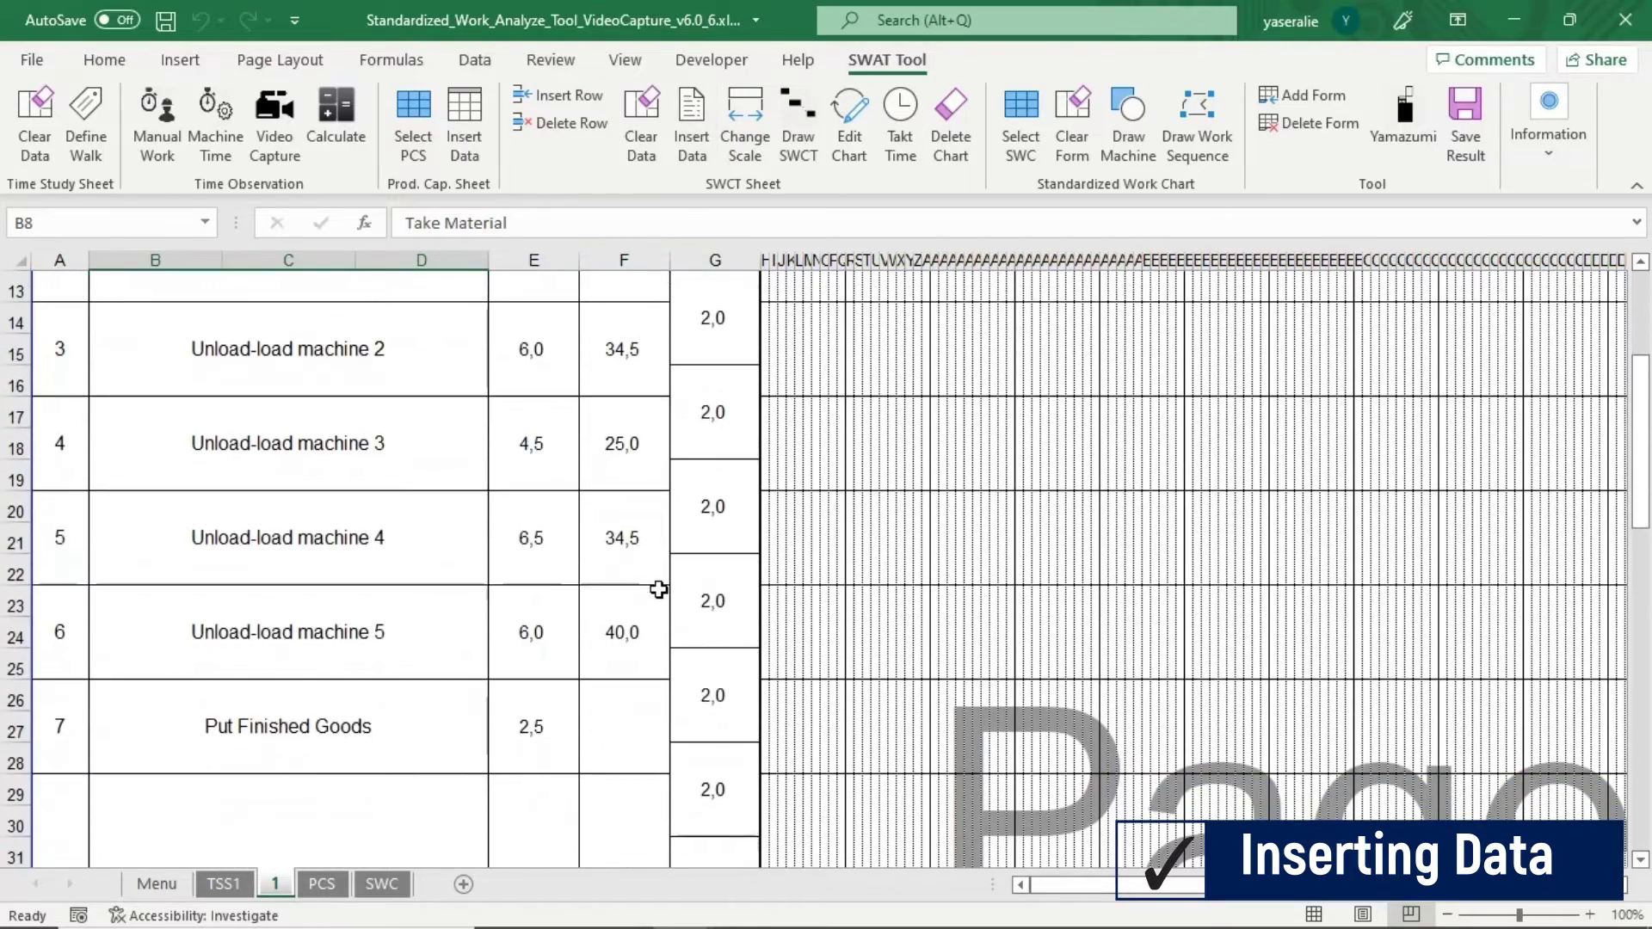
scroll(658, 589, down, 1)
scroll(658, 589, up, 5)
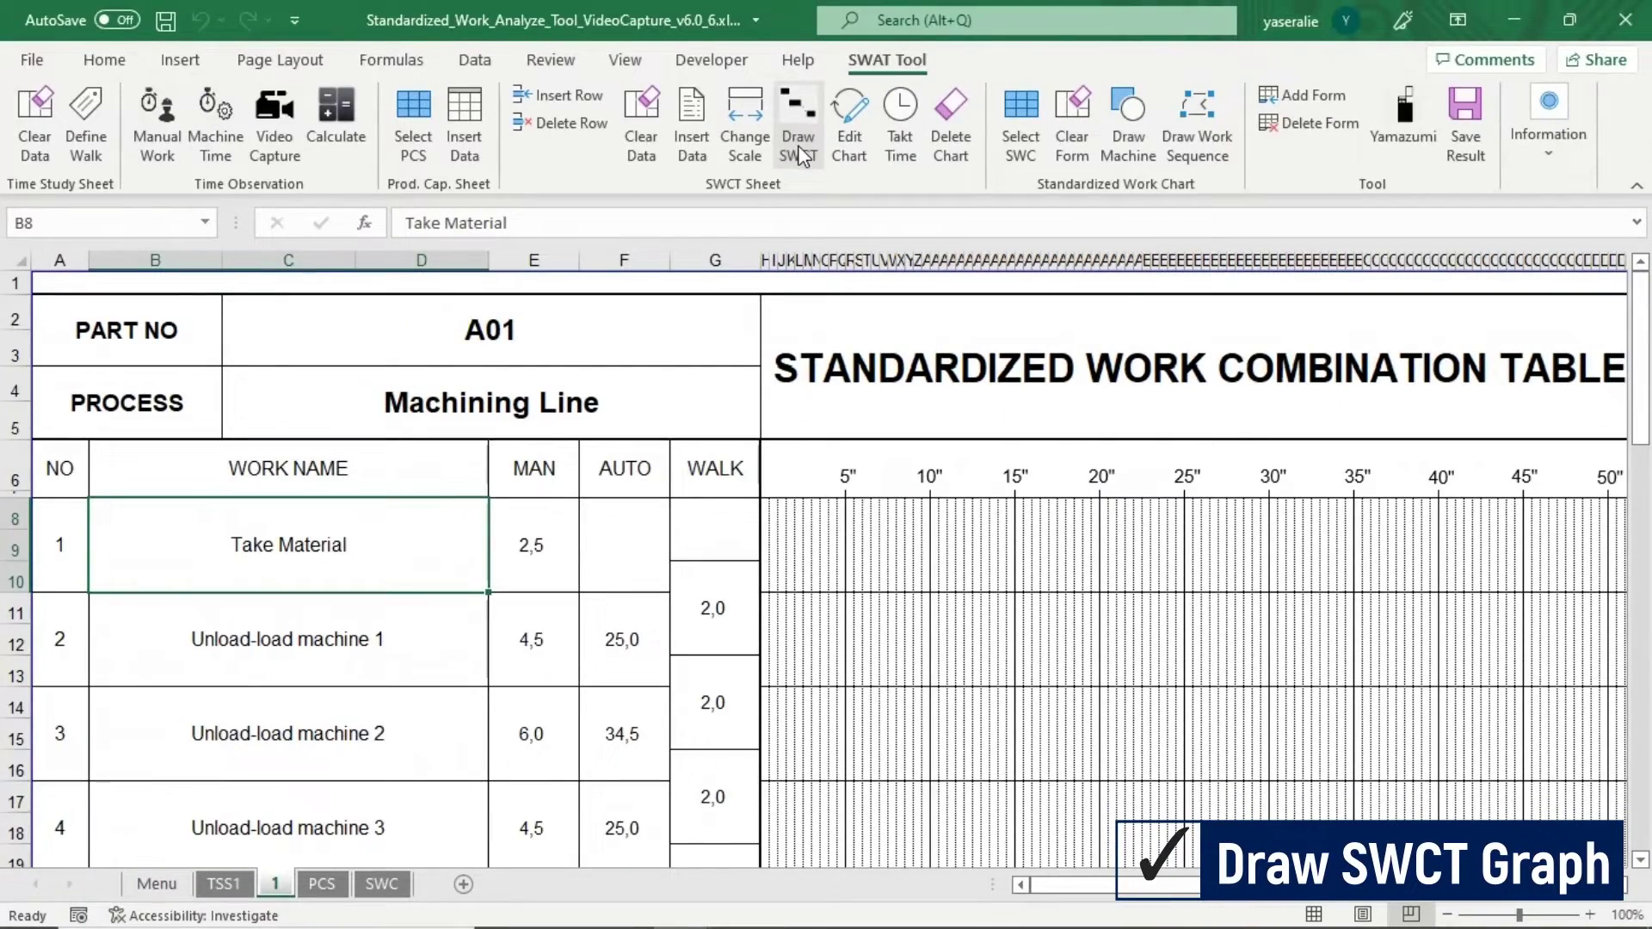
Draw the SWCT at 1 piece per cycle and review the 46,5 sec/pc cycle
click(799, 155)
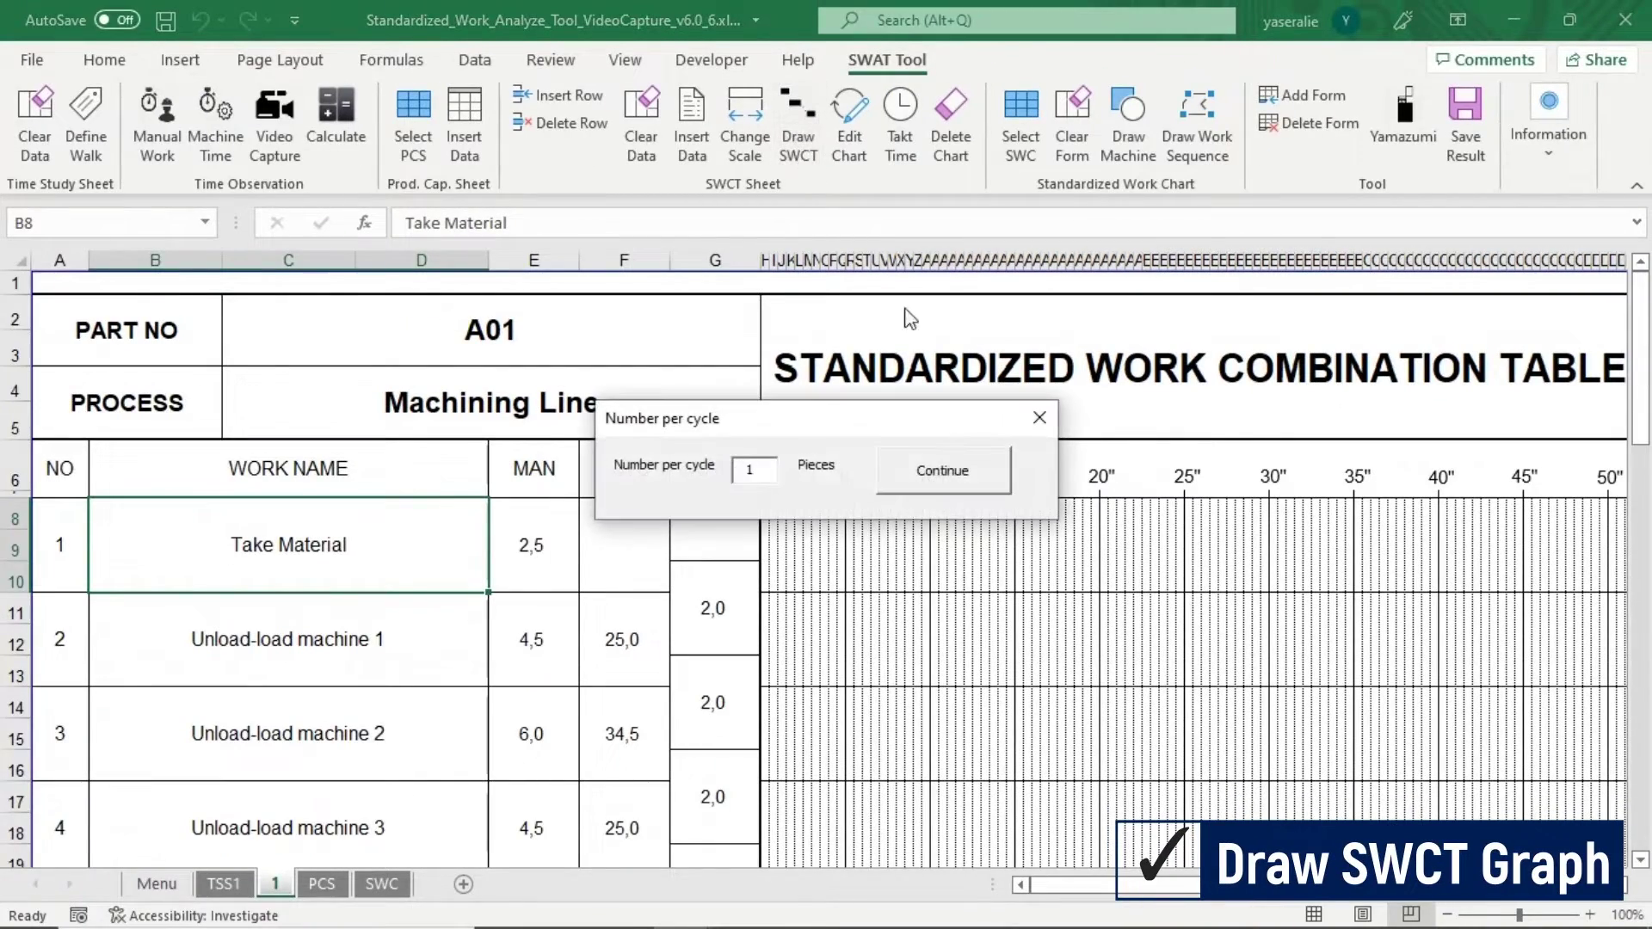
click(944, 473)
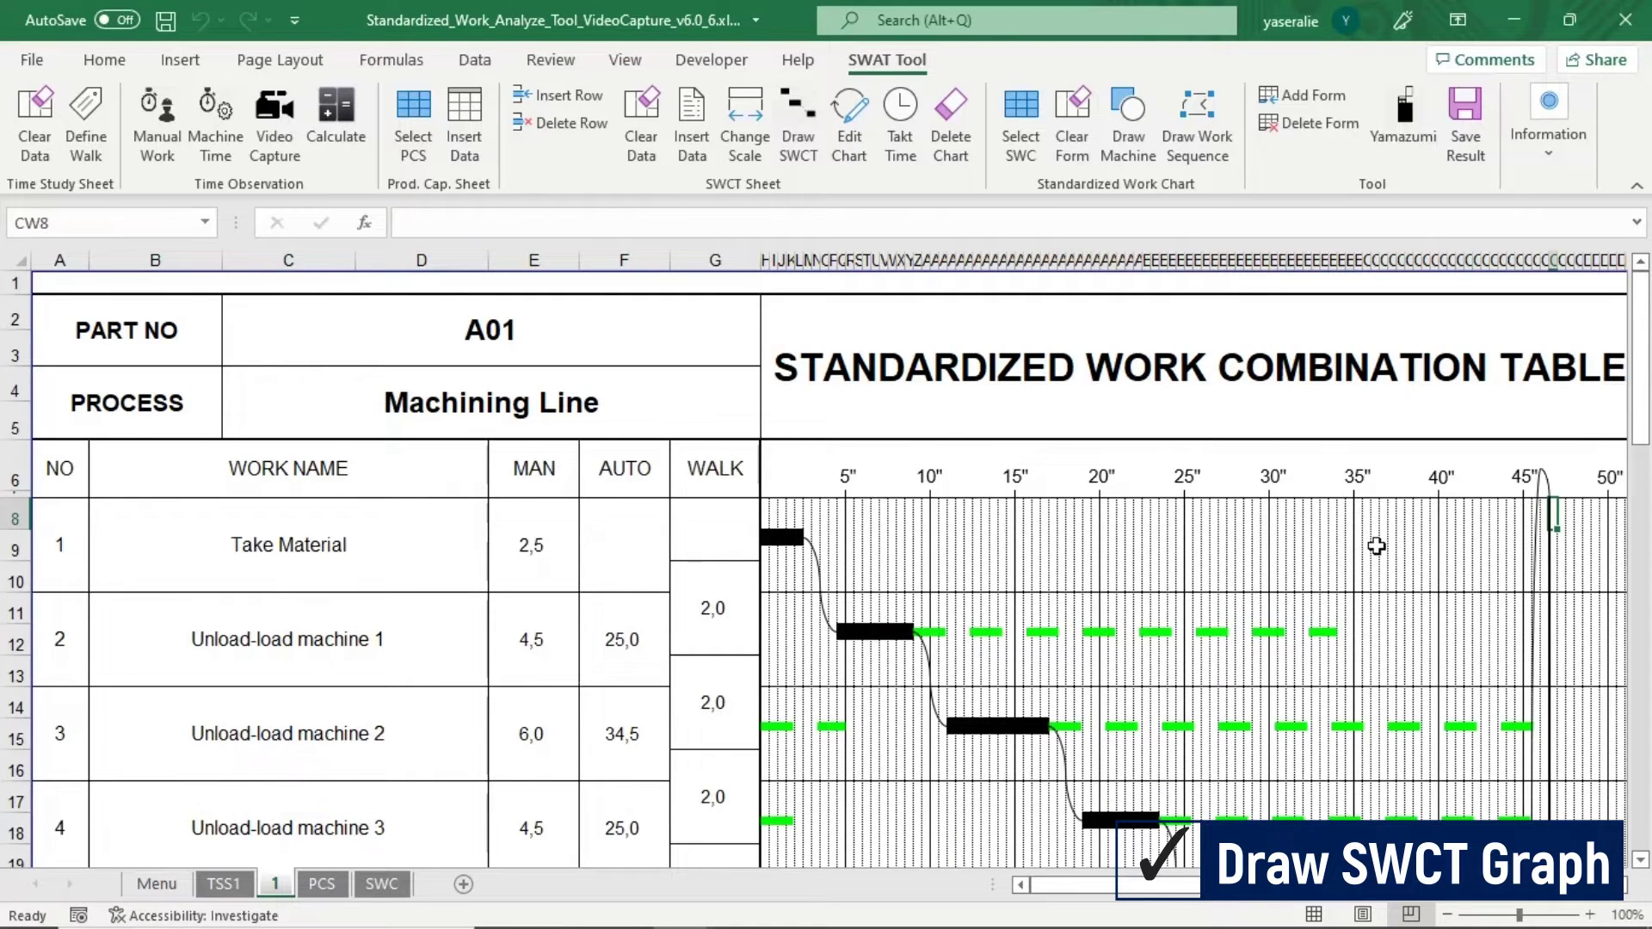
click(1528, 523)
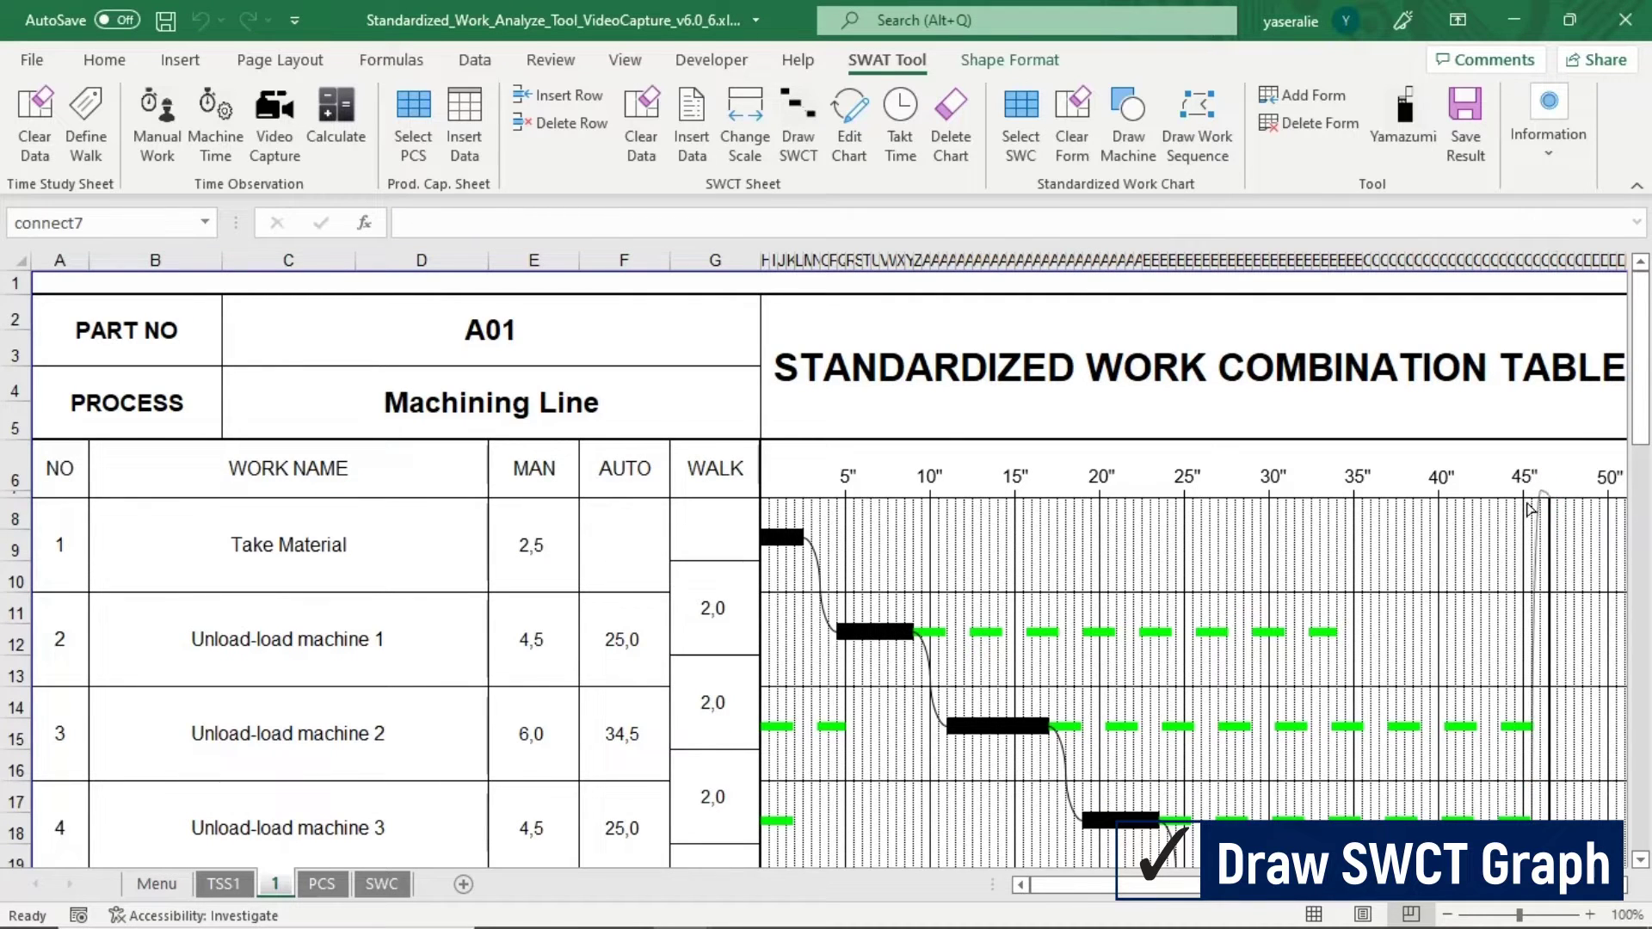
click(1463, 542)
scroll(1466, 547, down, 1)
scroll(1467, 547, down, 8)
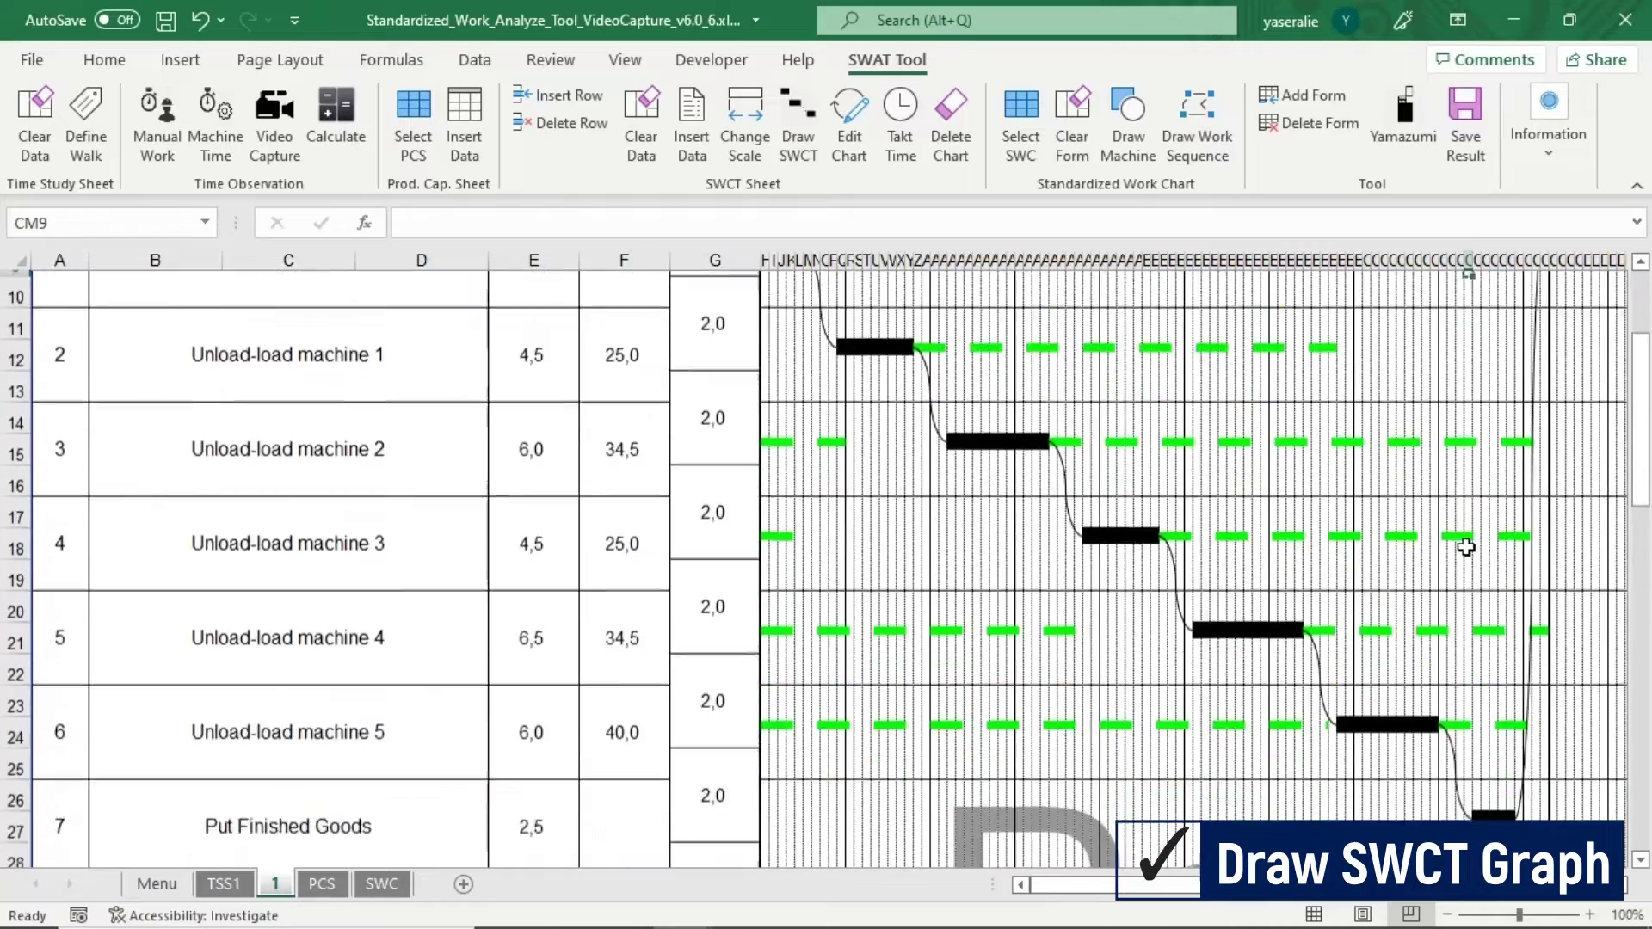
scroll(1467, 548, down, 5)
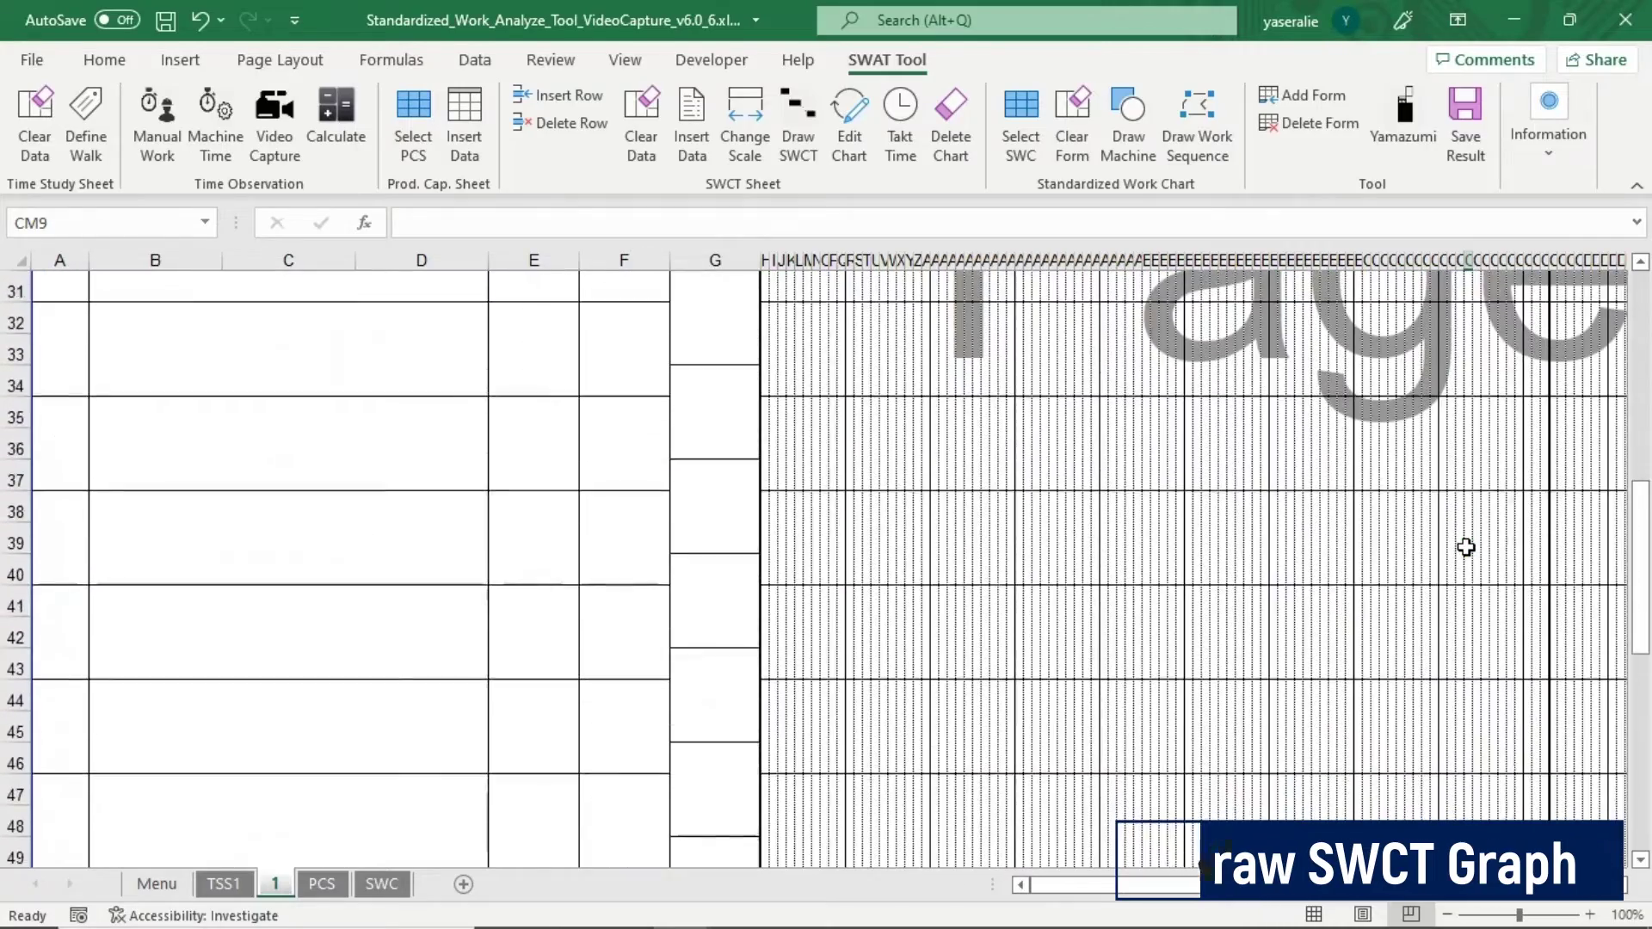
mouse_move(1338, 886)
mouse_down()
mouse_move(1385, 886)
mouse_move(1306, 882)
mouse_up()
scroll(1287, 712, up, 7)
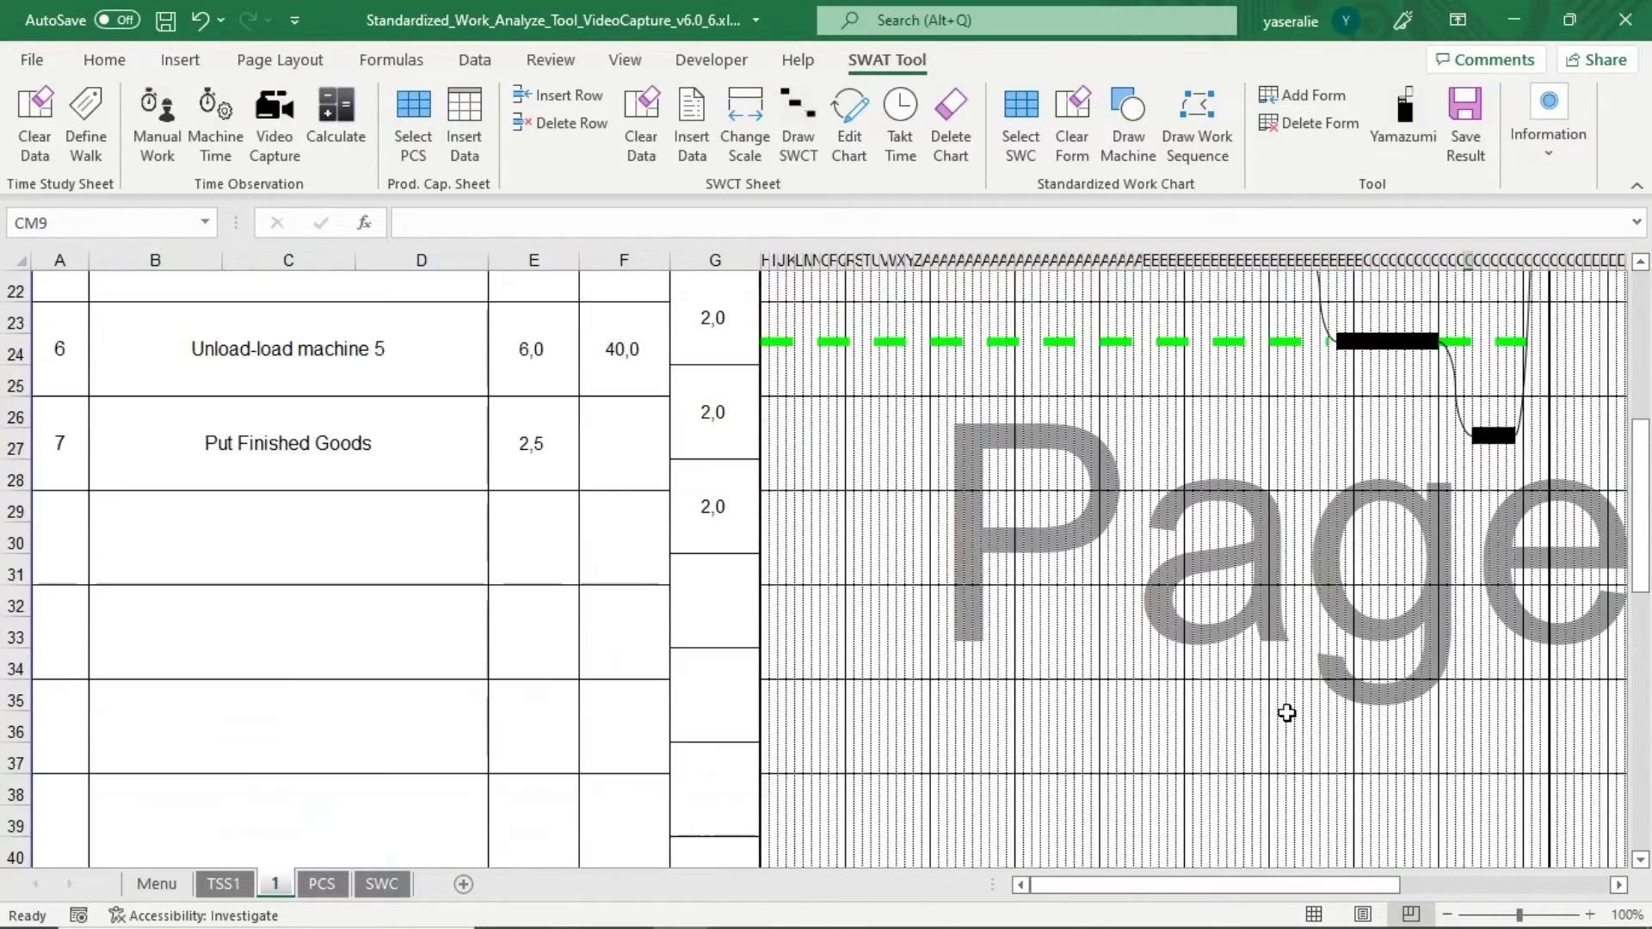
scroll(1287, 712, up, 7)
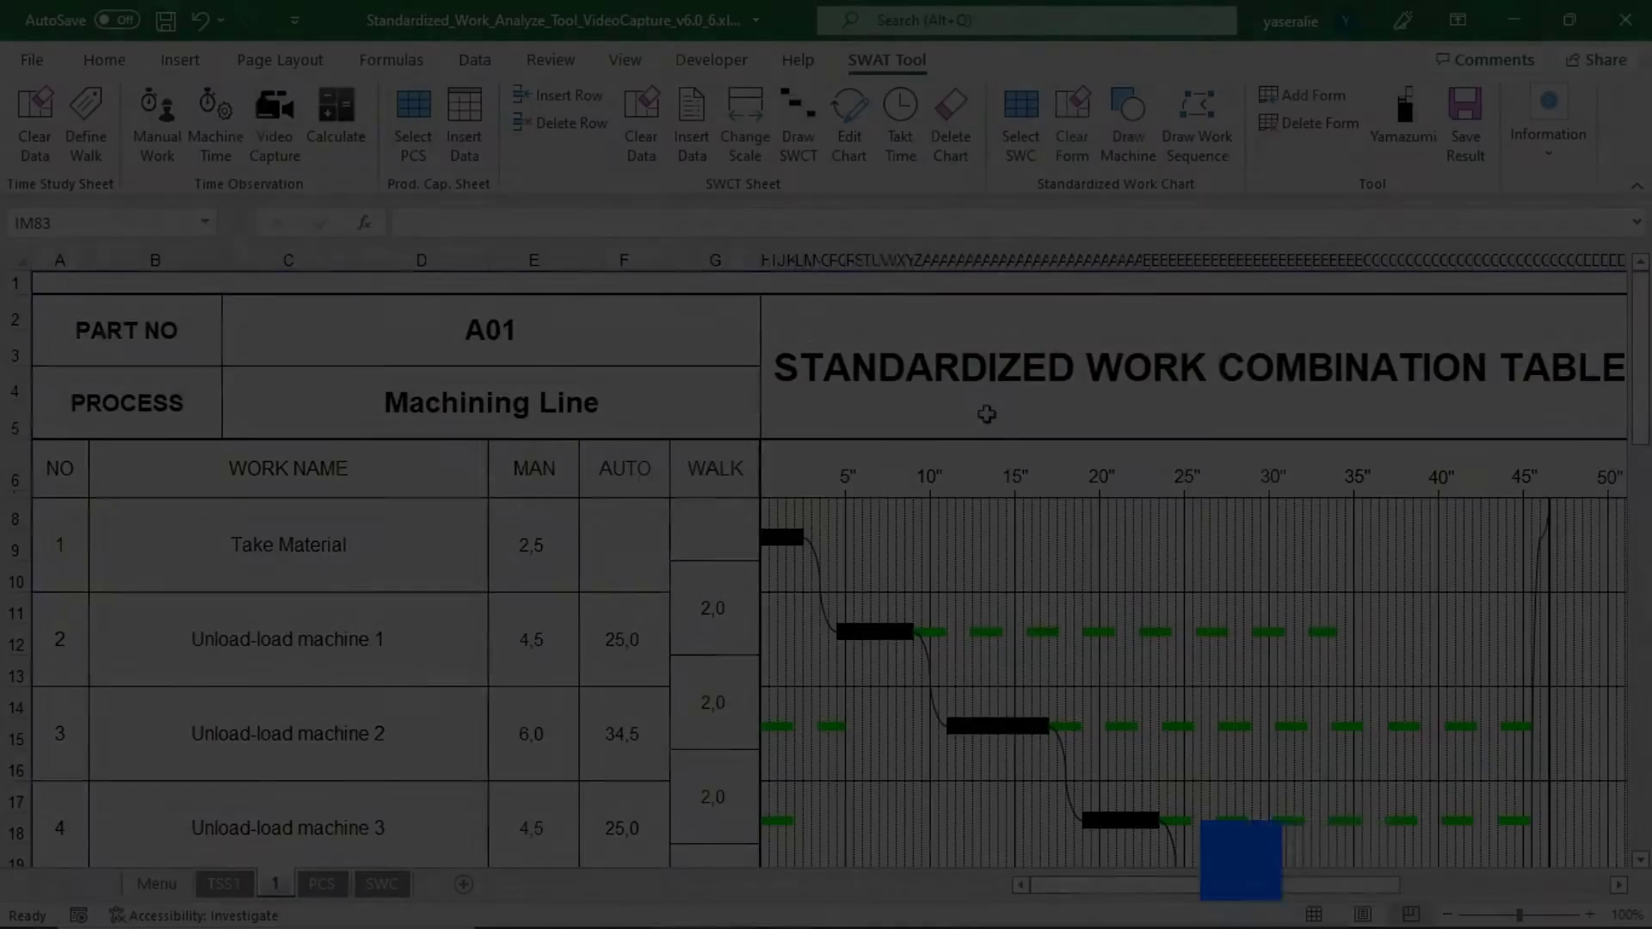
scroll(986, 414, down, 4)
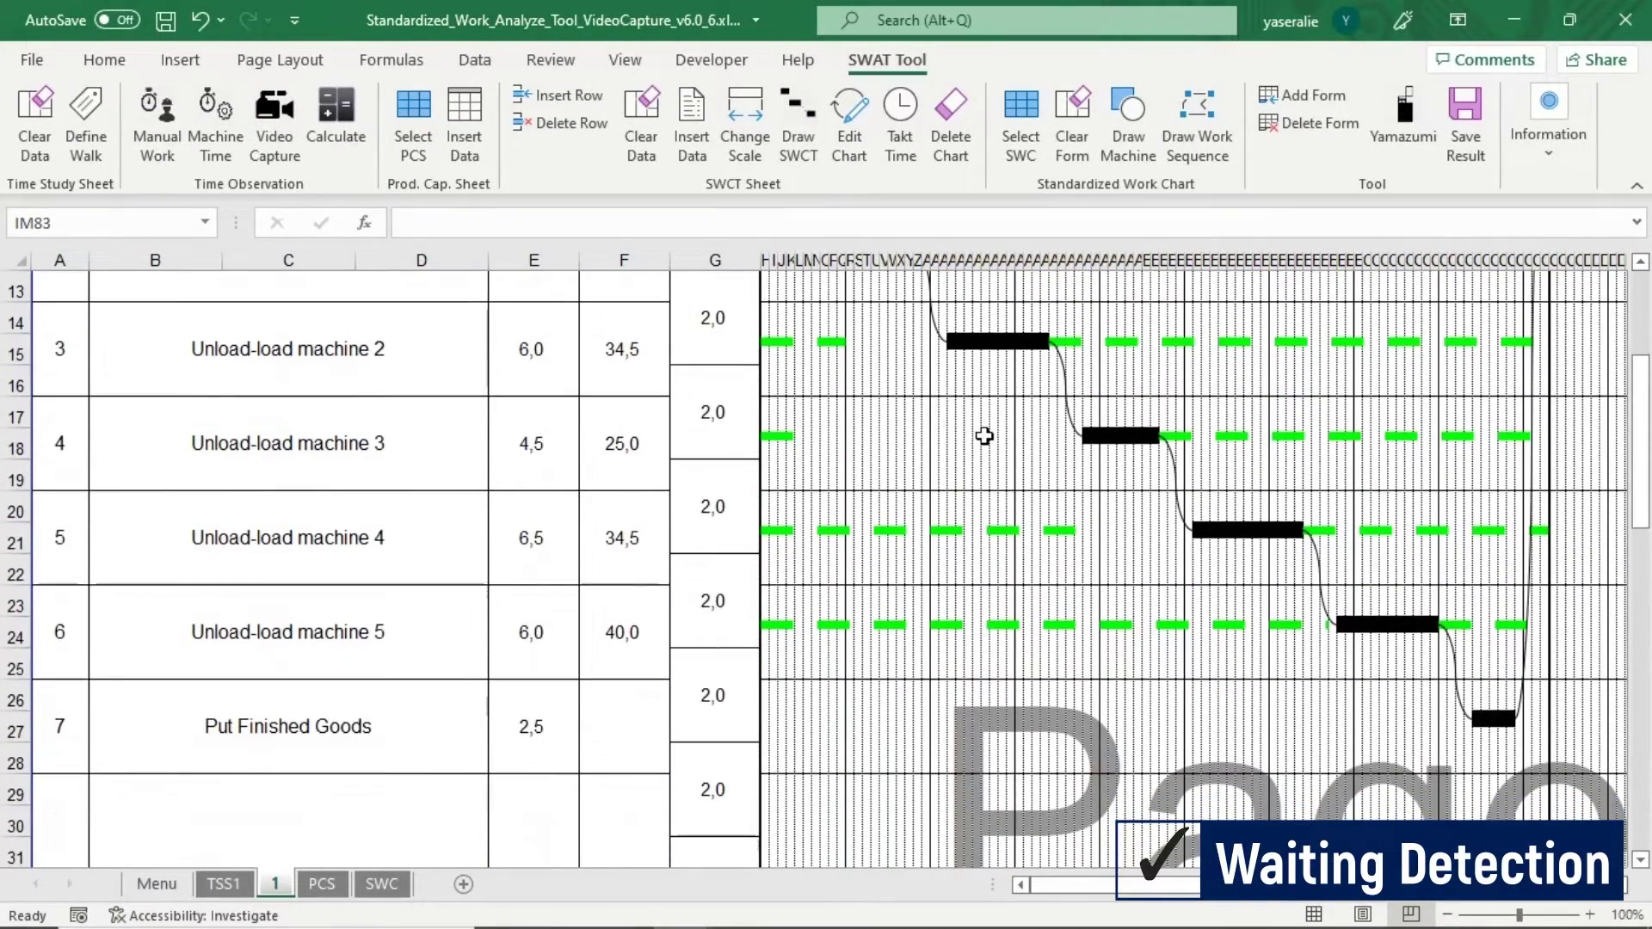
click(630, 534)
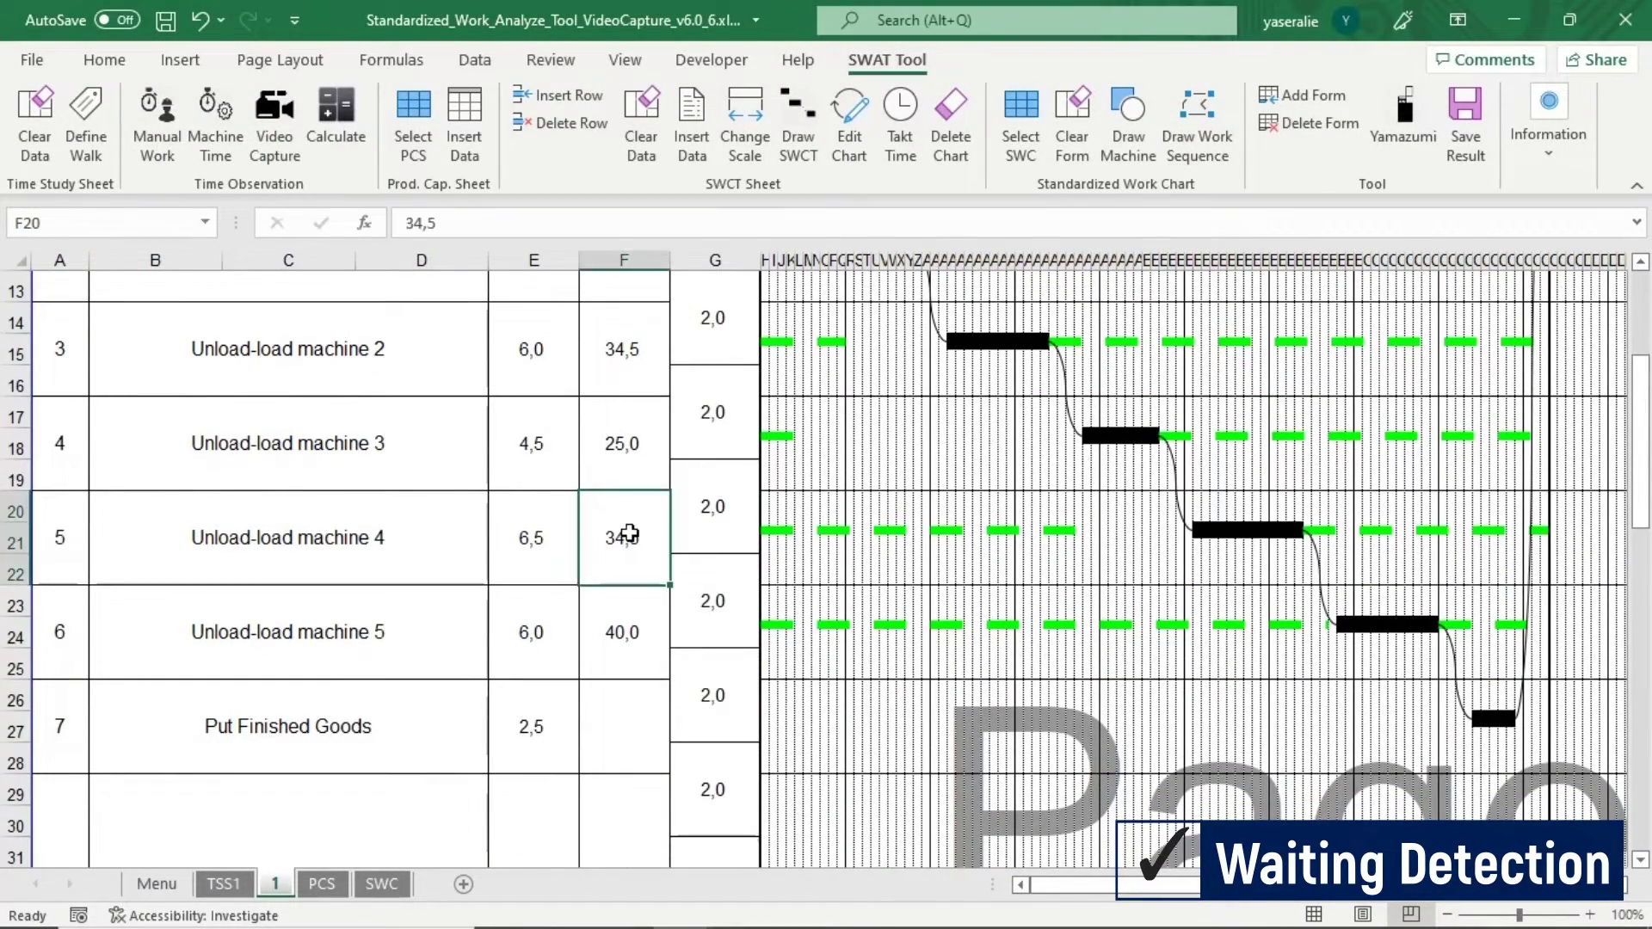
text(45)
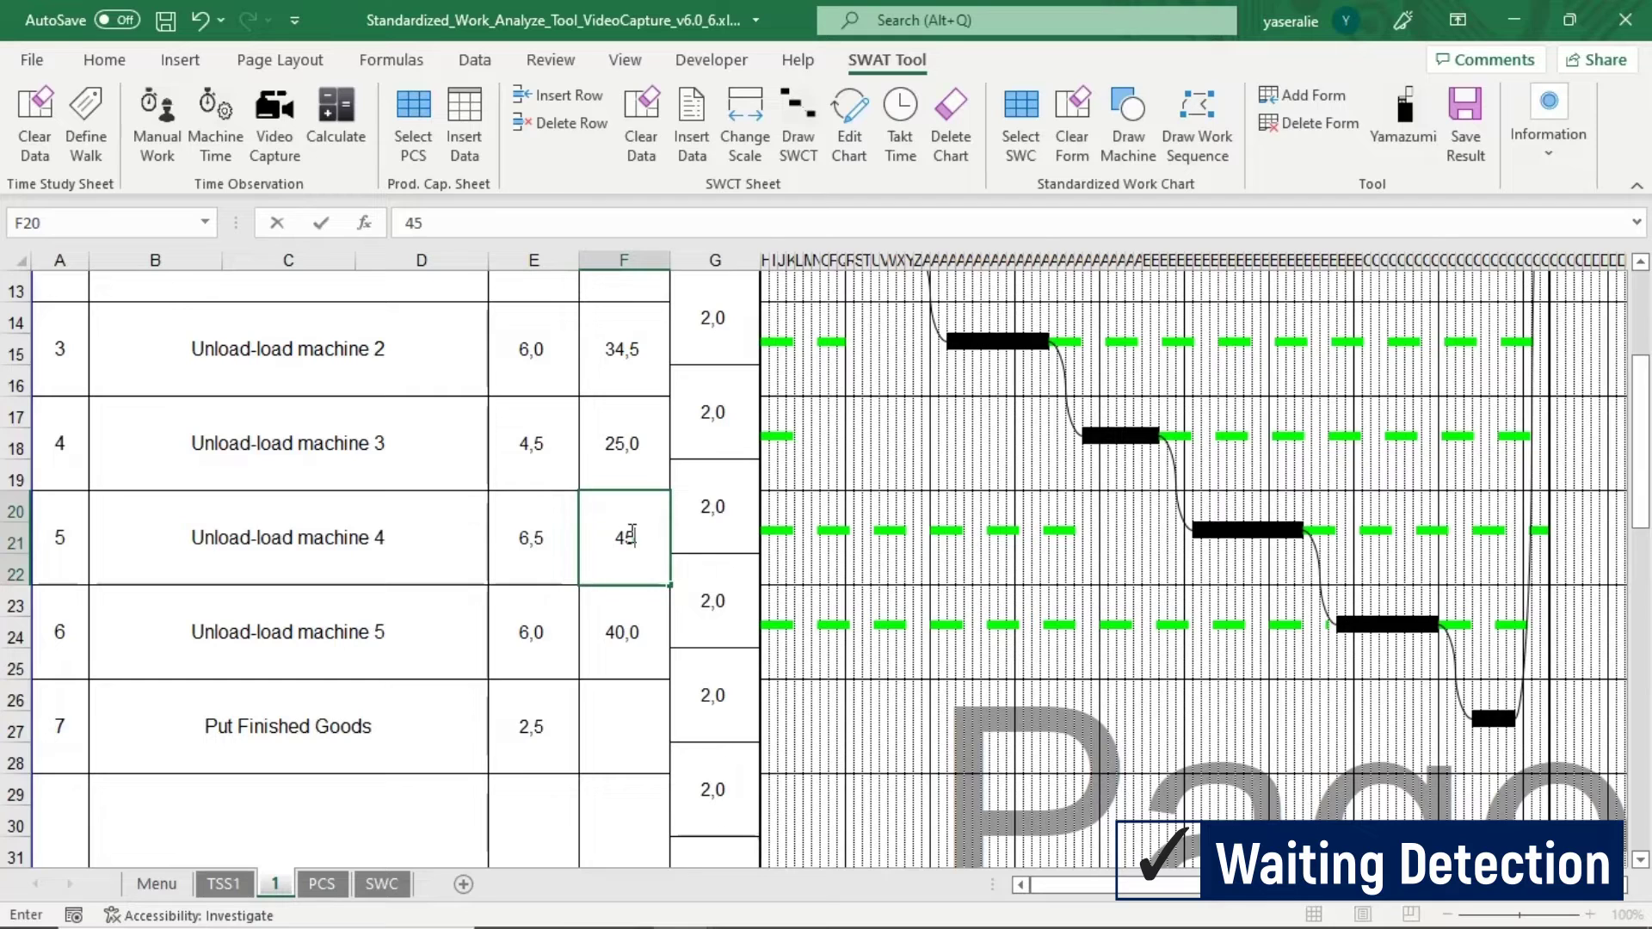
click(771, 487)
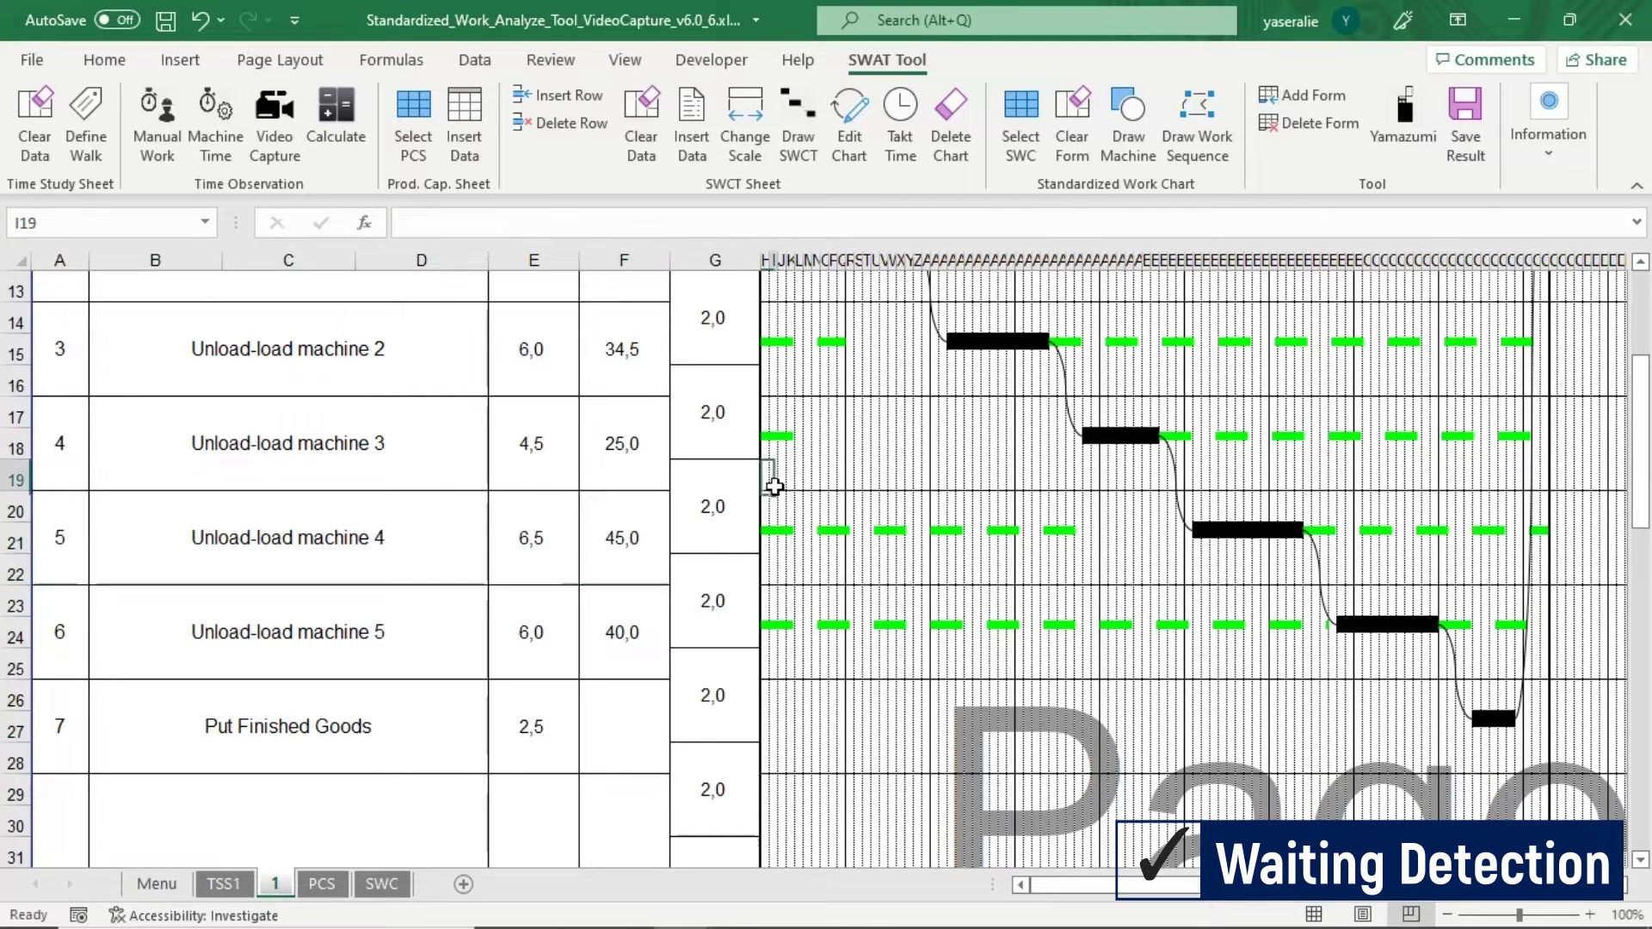
click(951, 147)
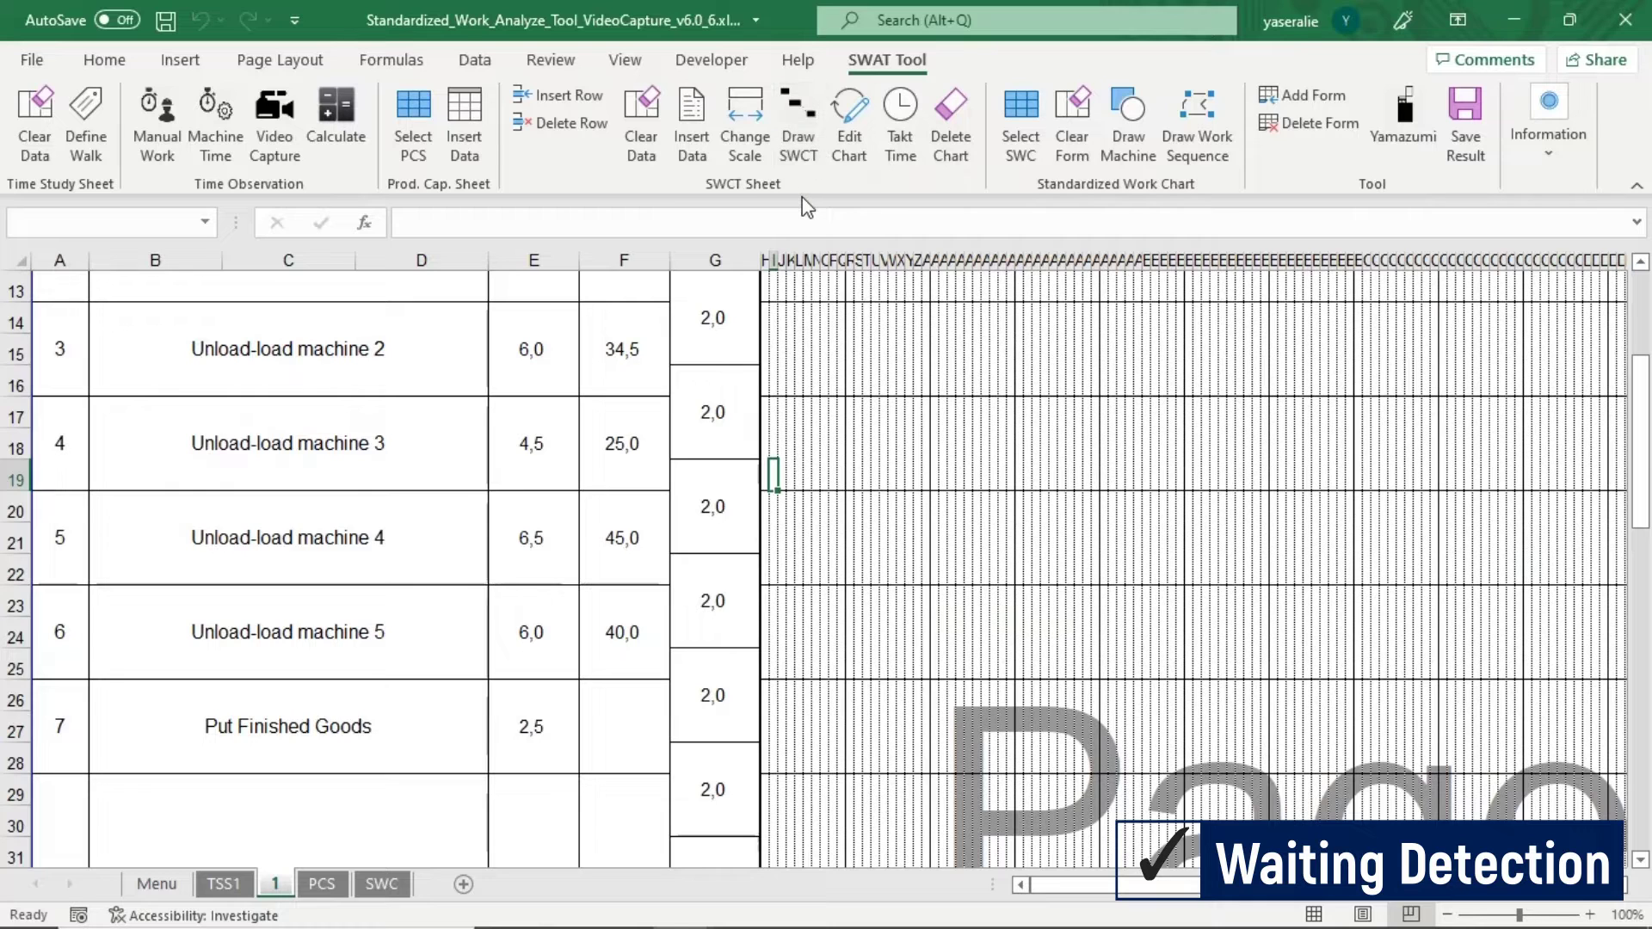
click(796, 142)
click(938, 474)
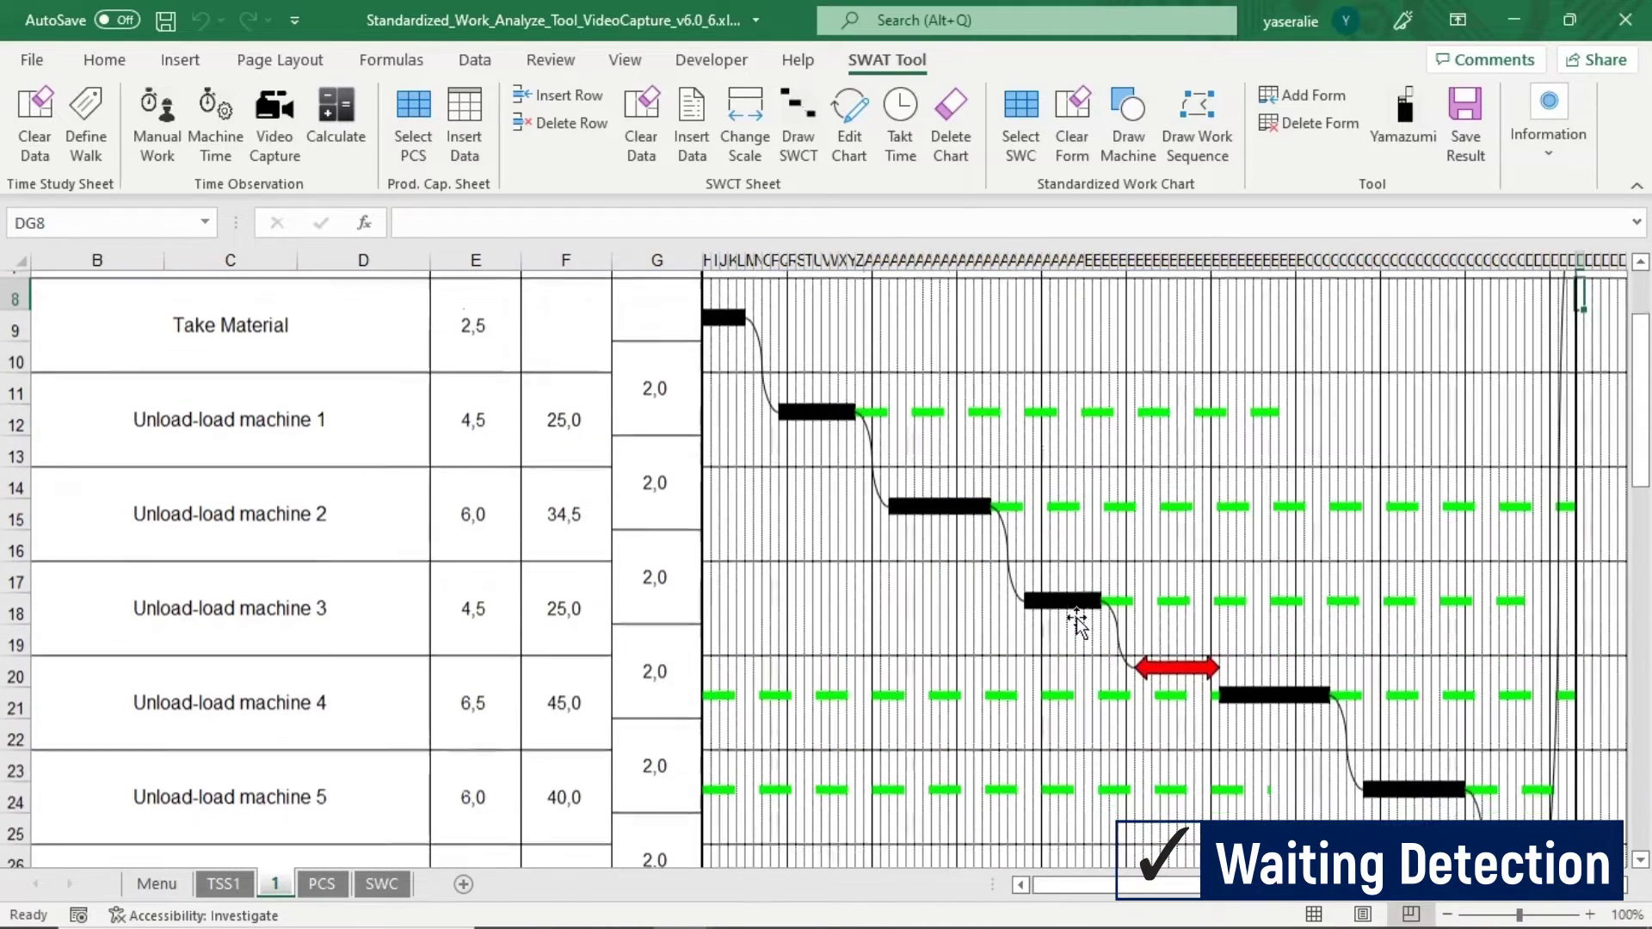
click(1167, 669)
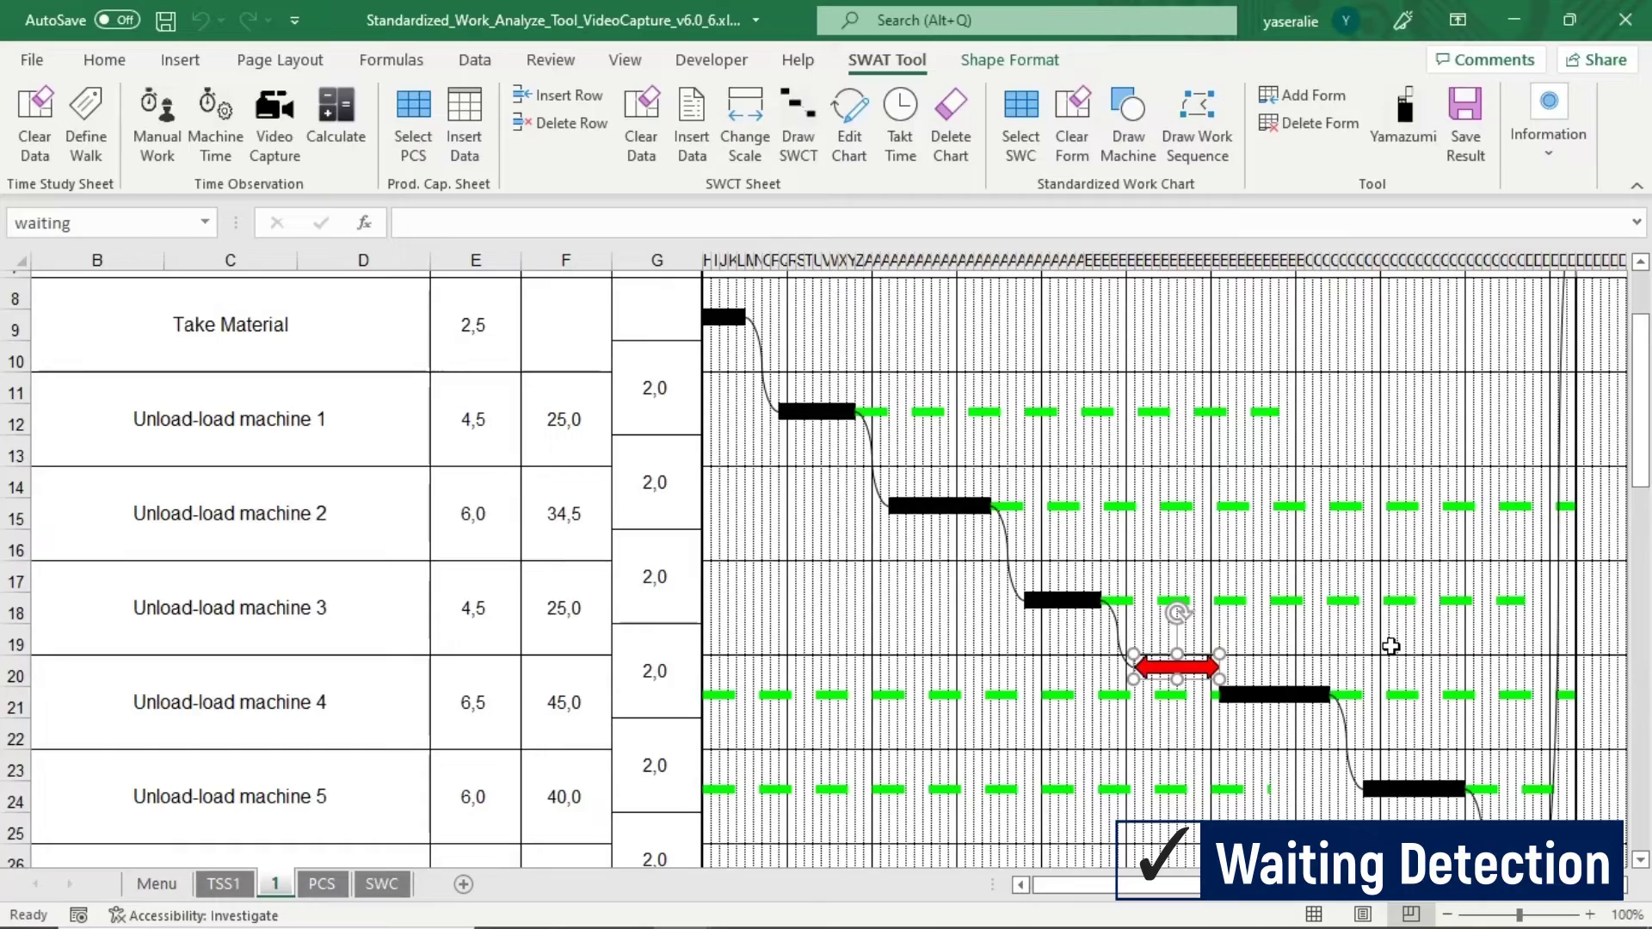
scroll(1391, 647, down, 6)
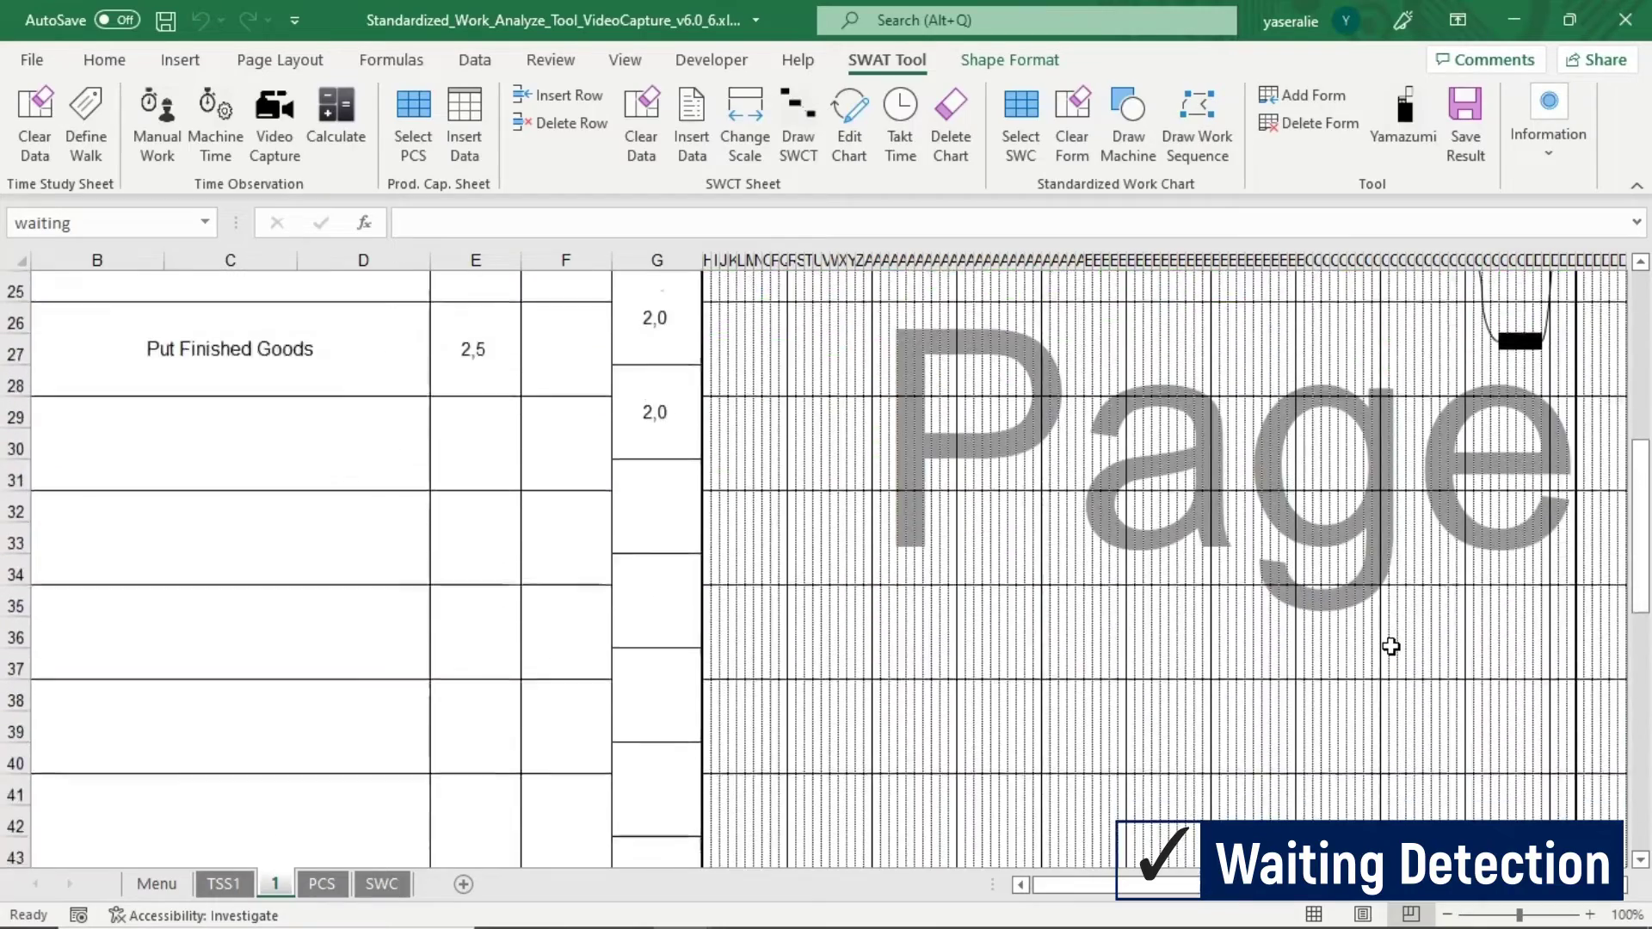
scroll(1392, 646, down, 6)
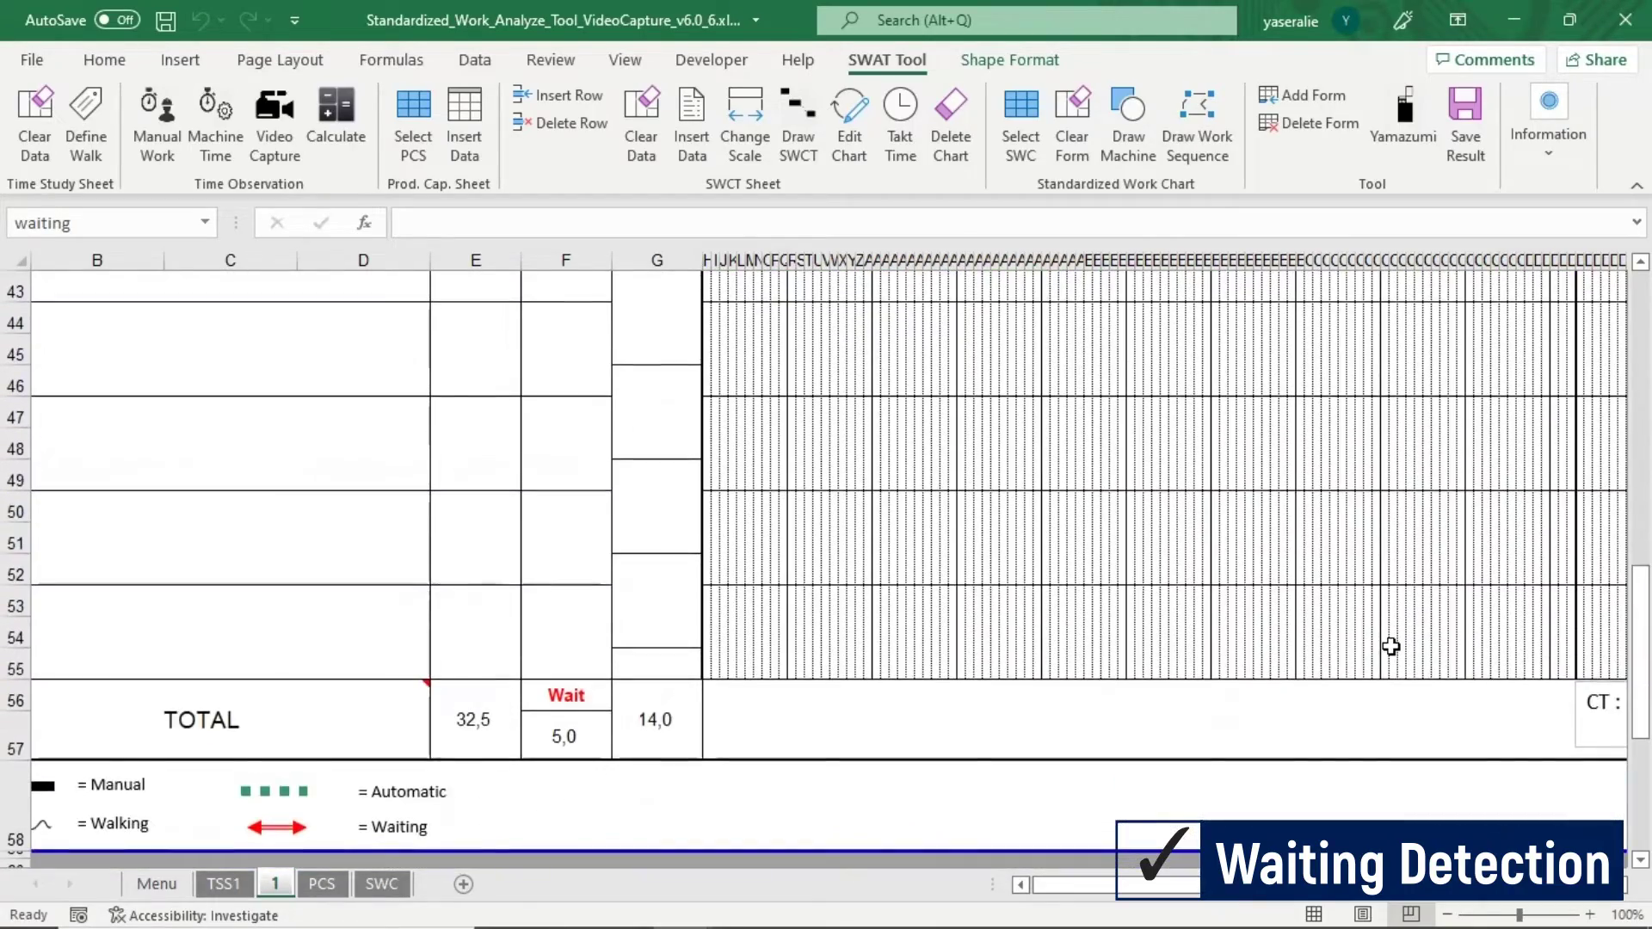
click(545, 729)
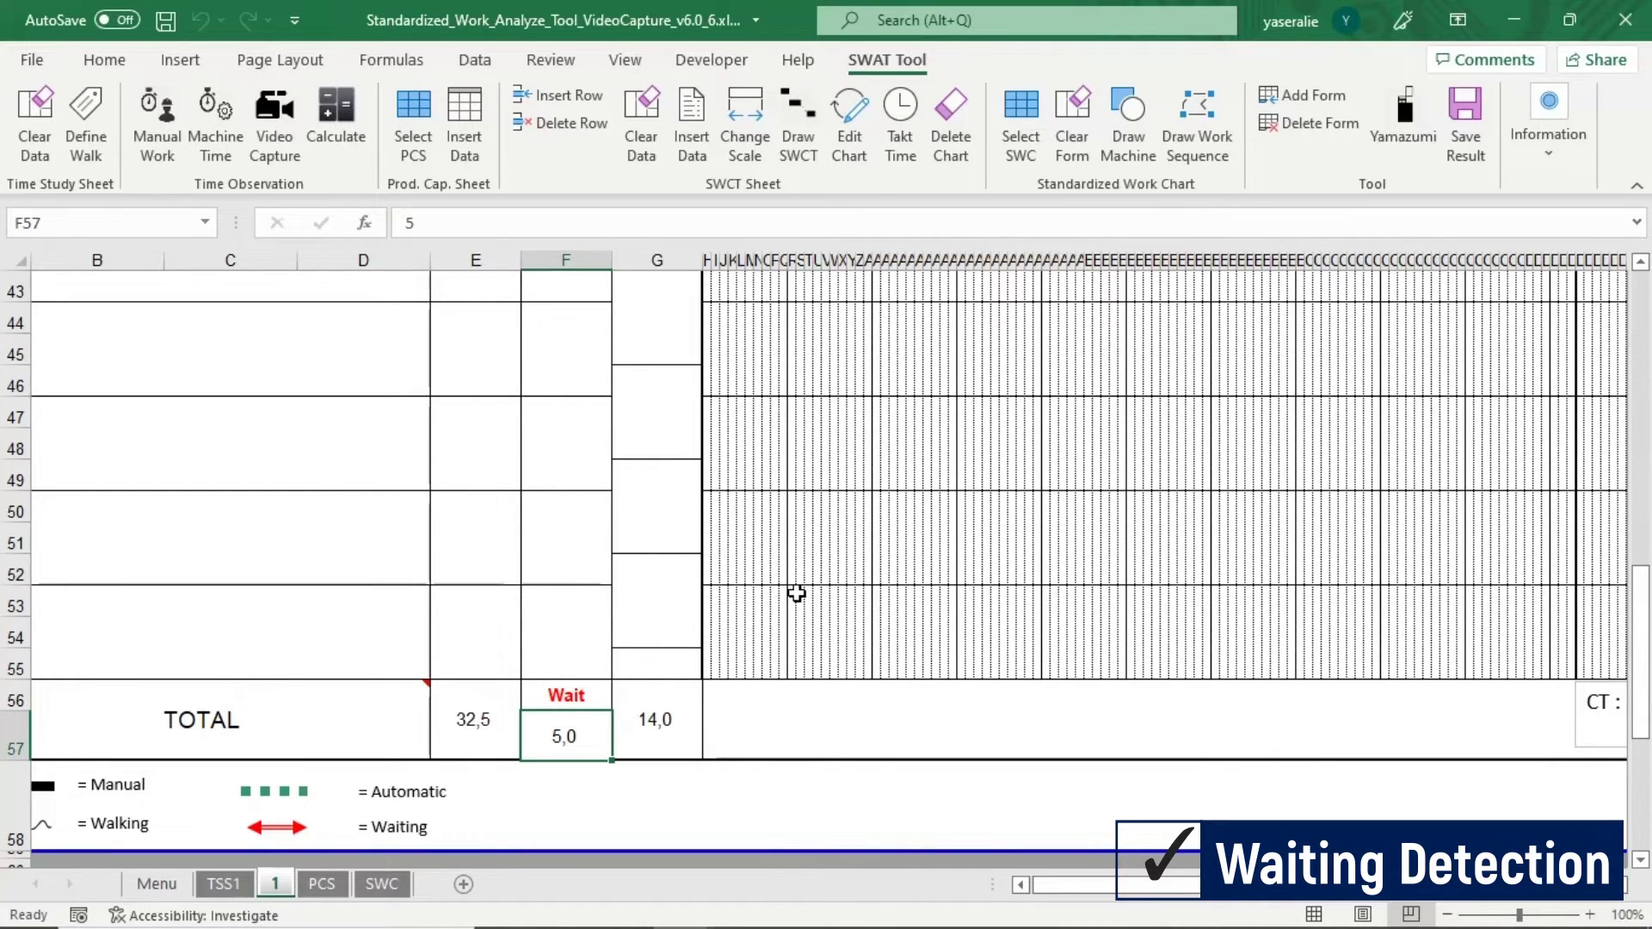
scroll(796, 593, up, 6)
scroll(796, 594, up, 7)
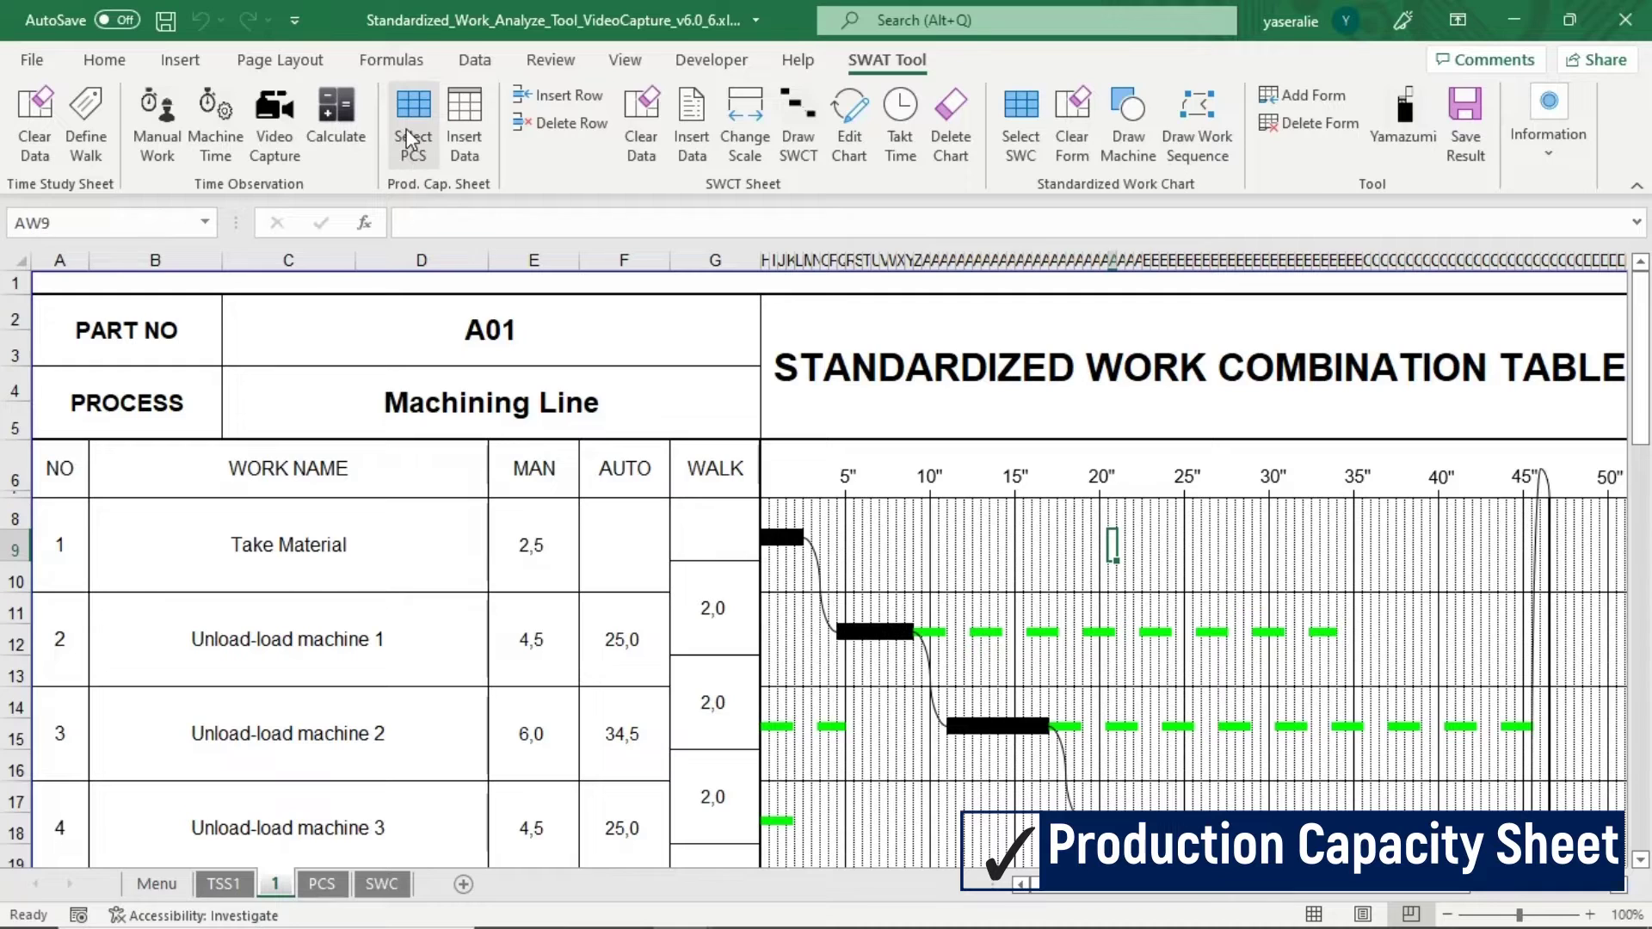
Insert Machine-01 to Machine-05 data into the PCS using a 28800 sec capacity time
click(410, 139)
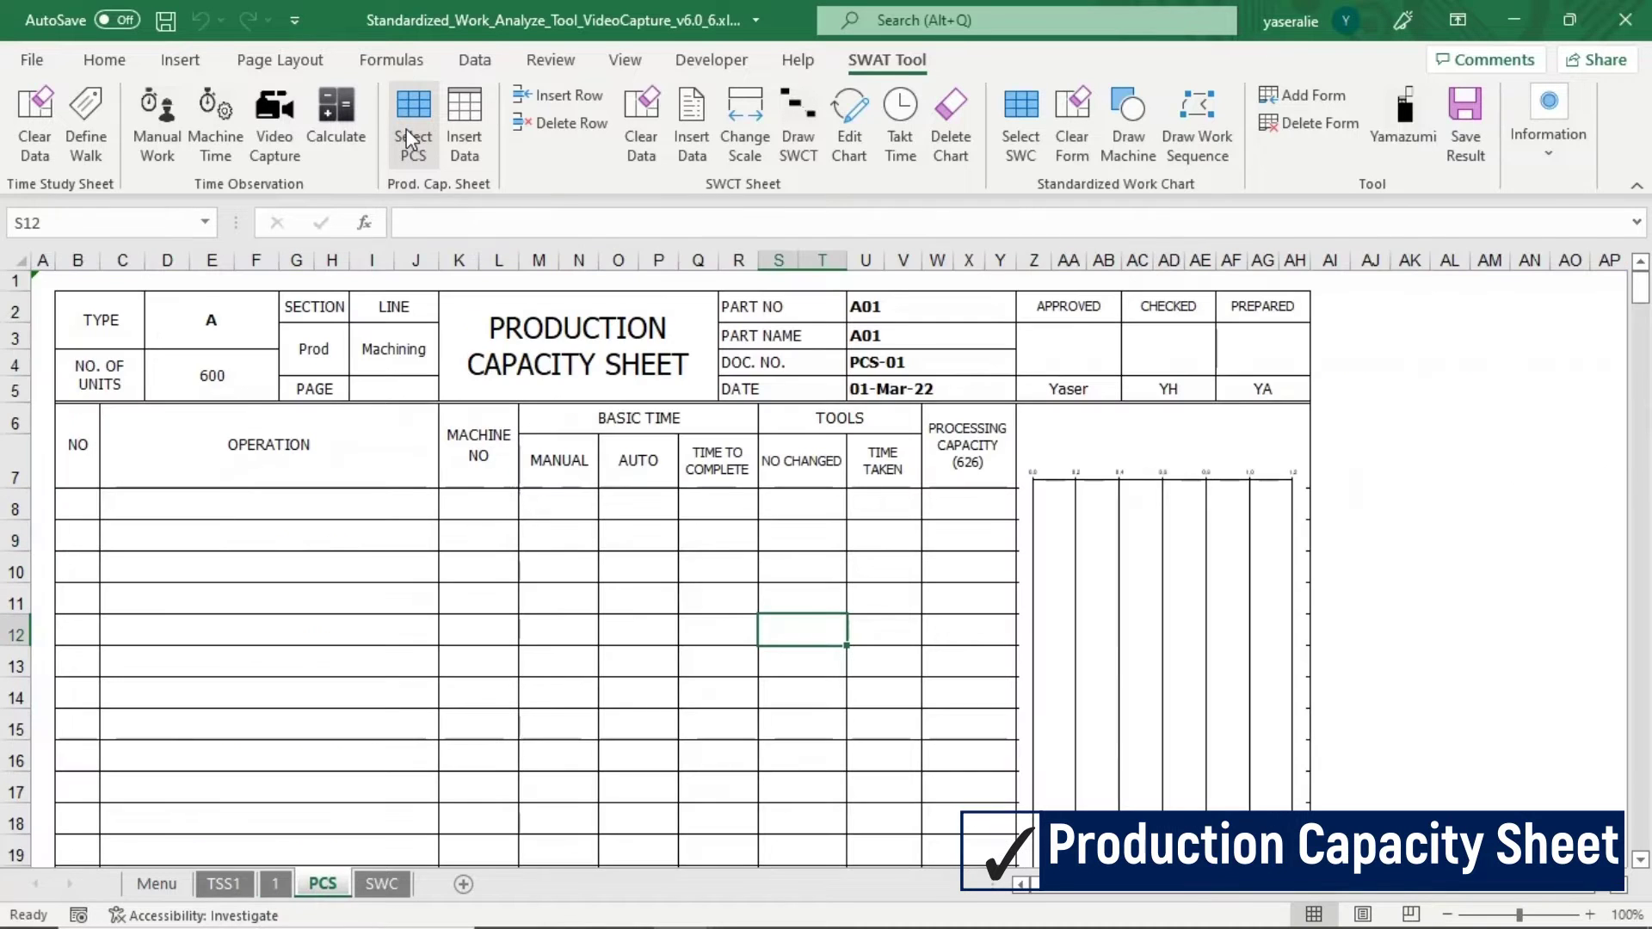
click(466, 131)
drag(795, 499, 716, 497)
text(288)
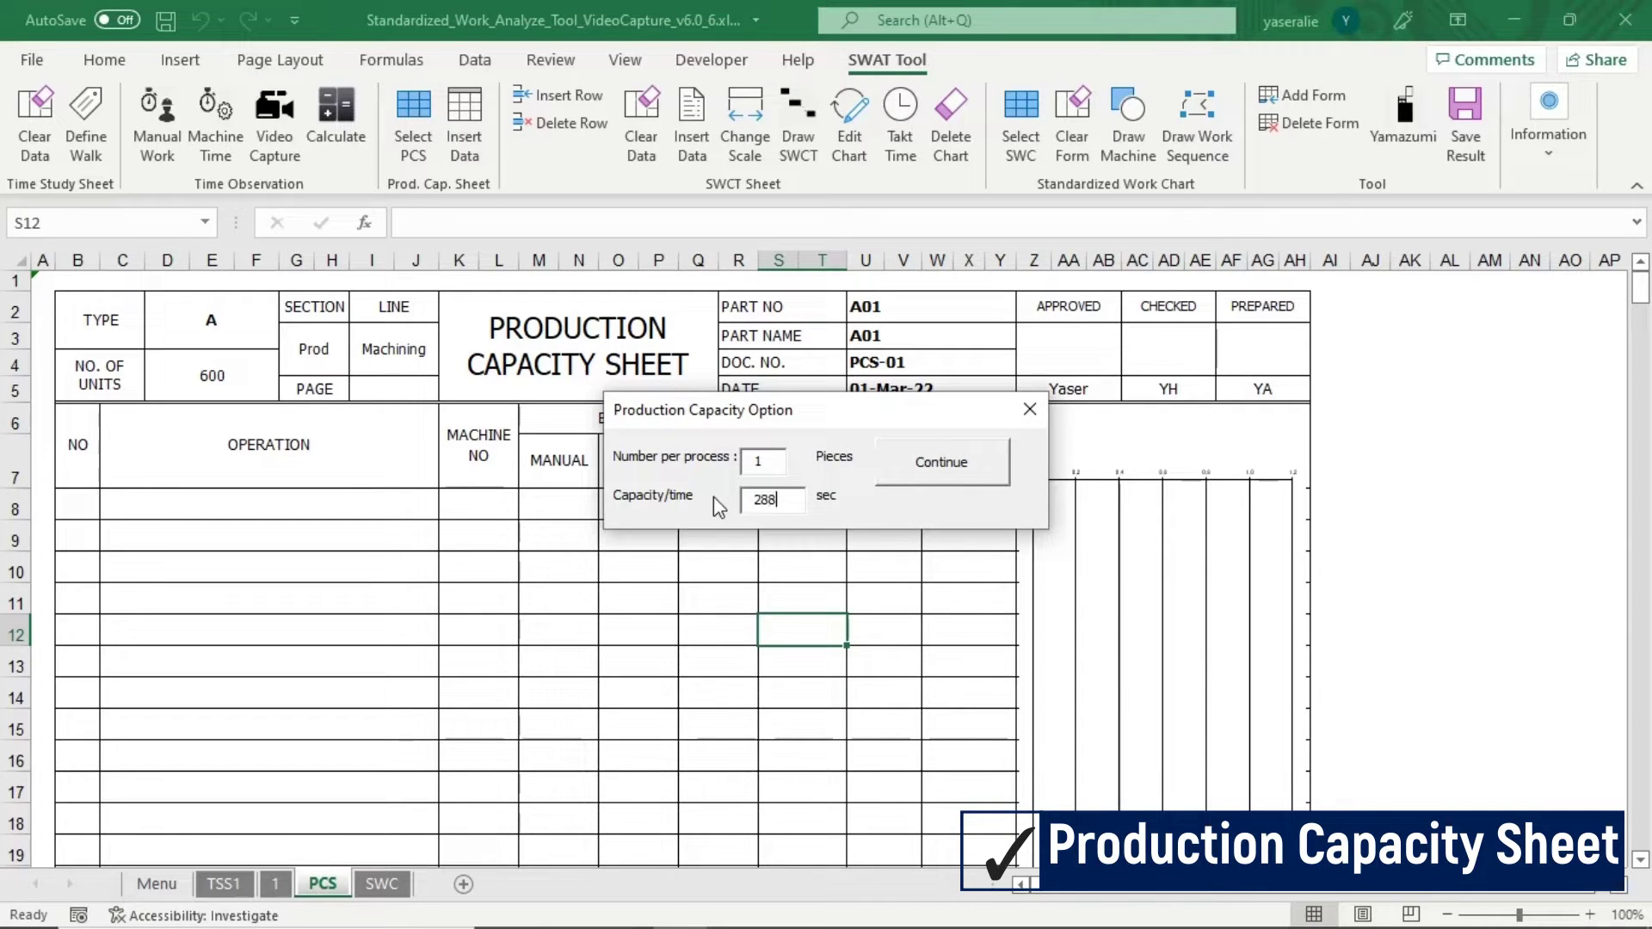
text(00)
click(924, 473)
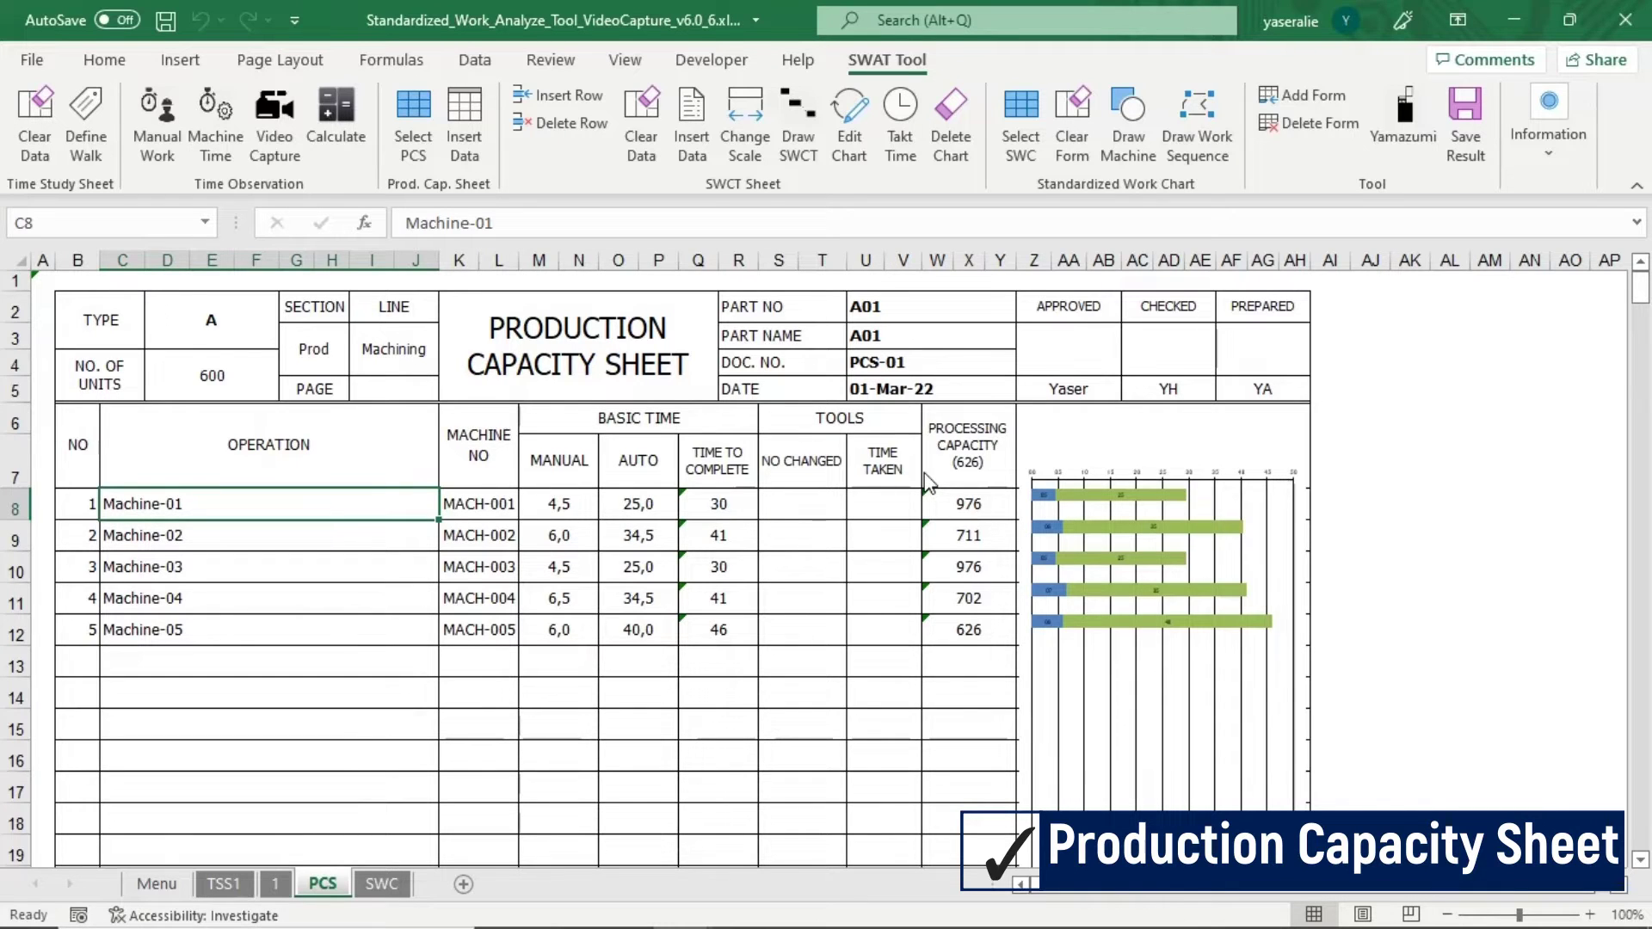
click(988, 478)
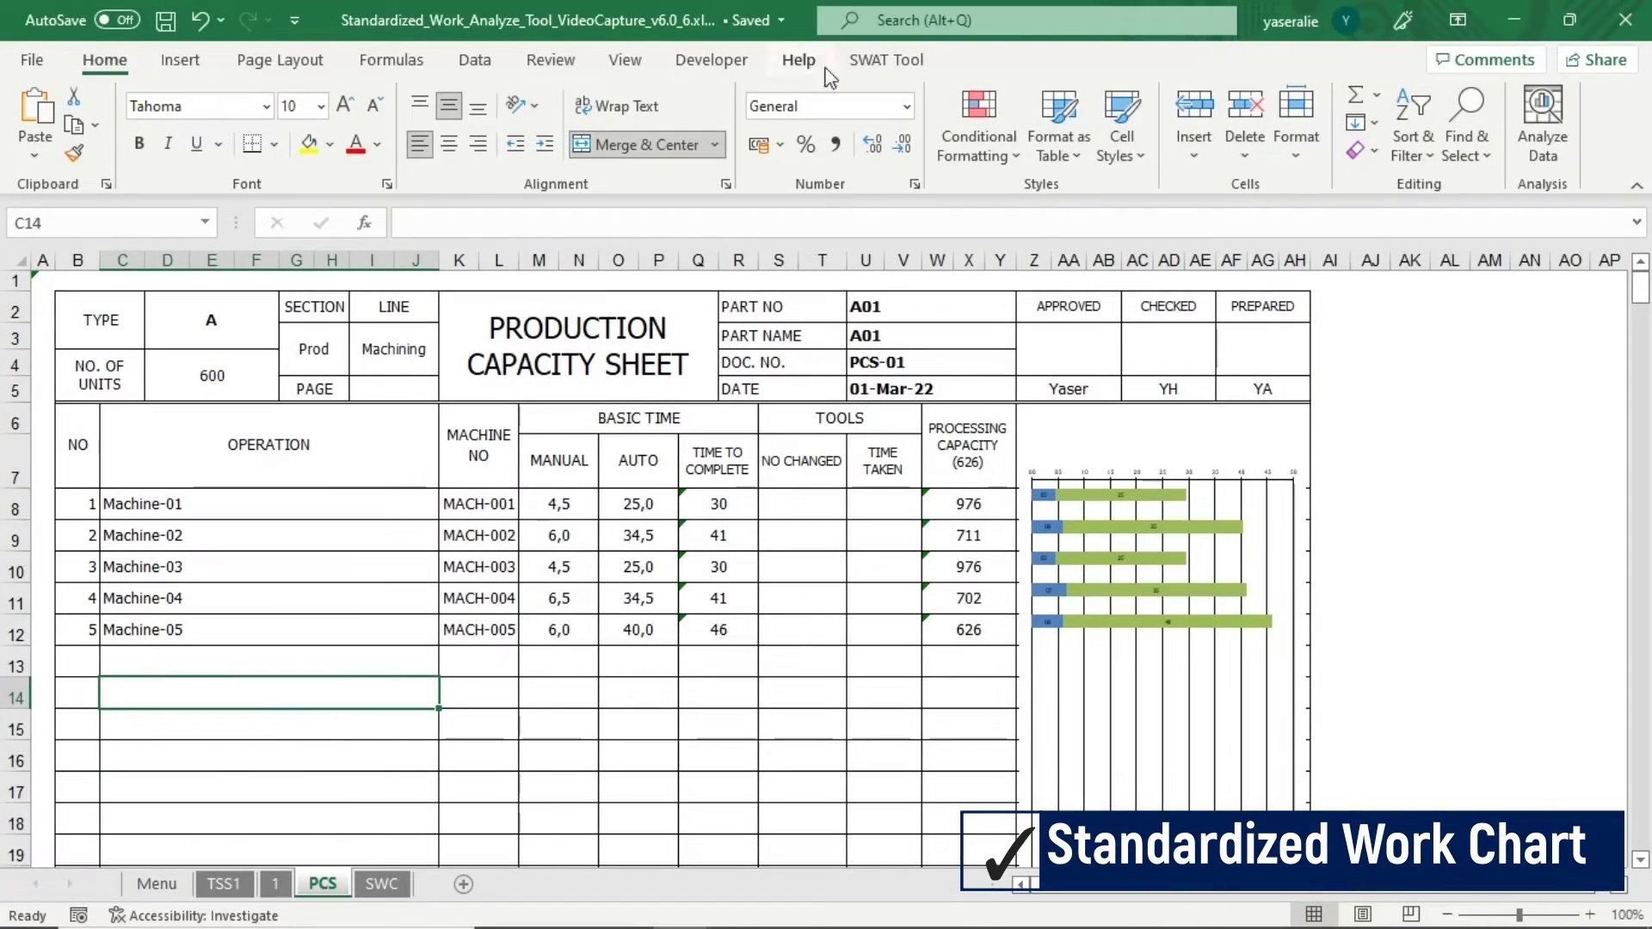
Draw the five machines on the SWC sheet at Medium size, 3 per row
click(891, 59)
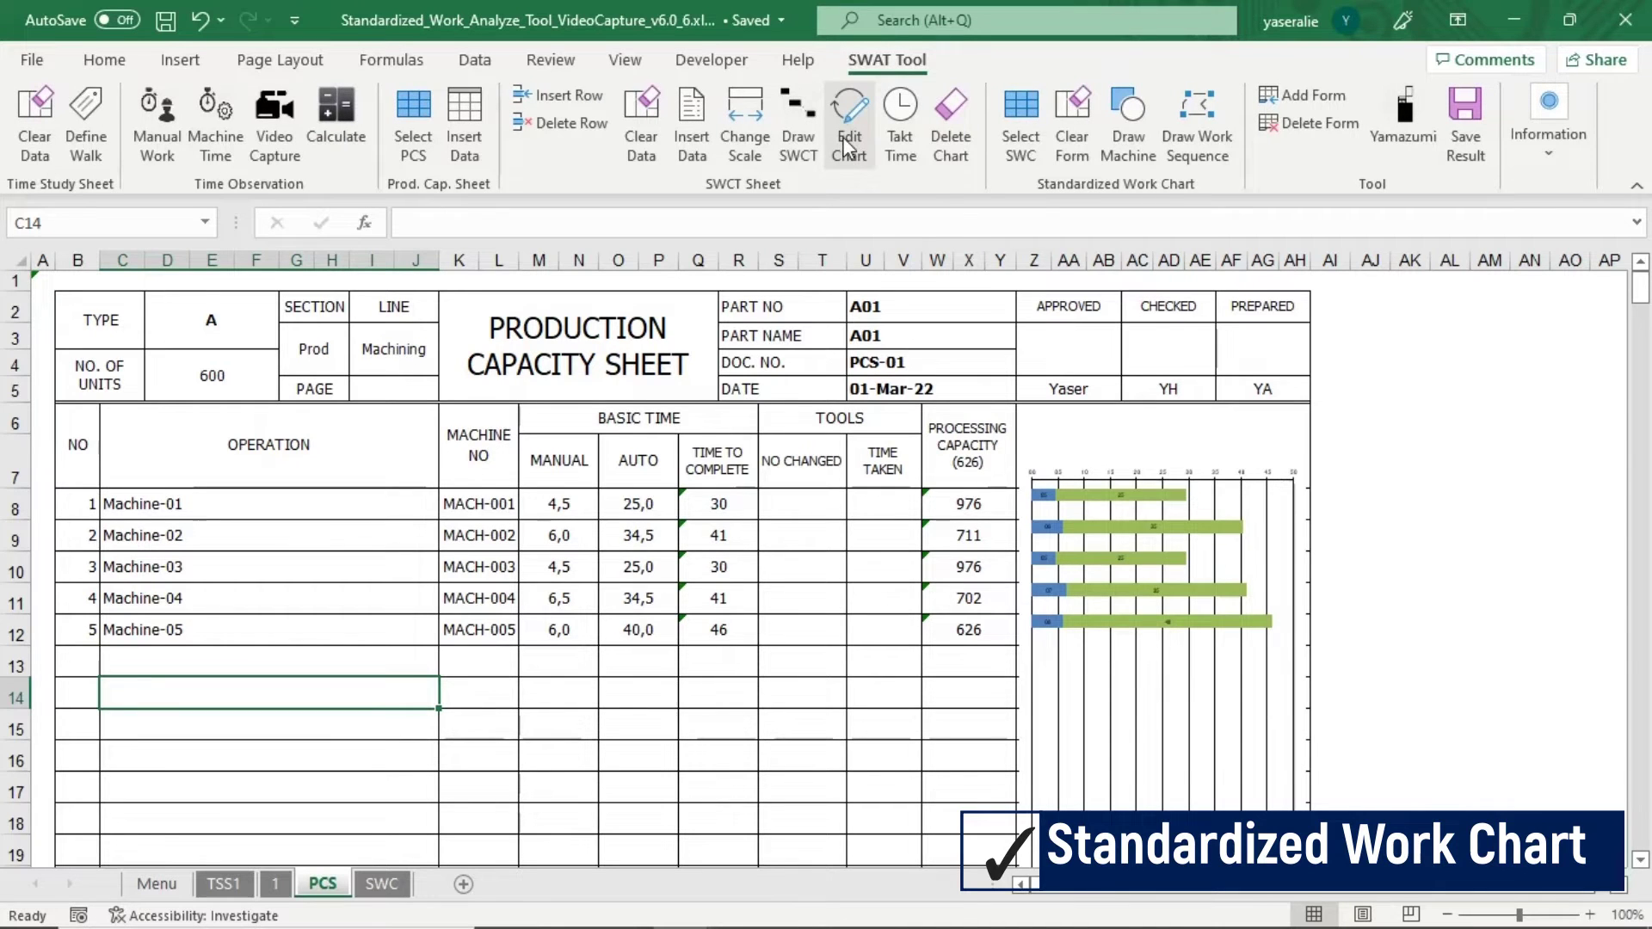
click(1020, 156)
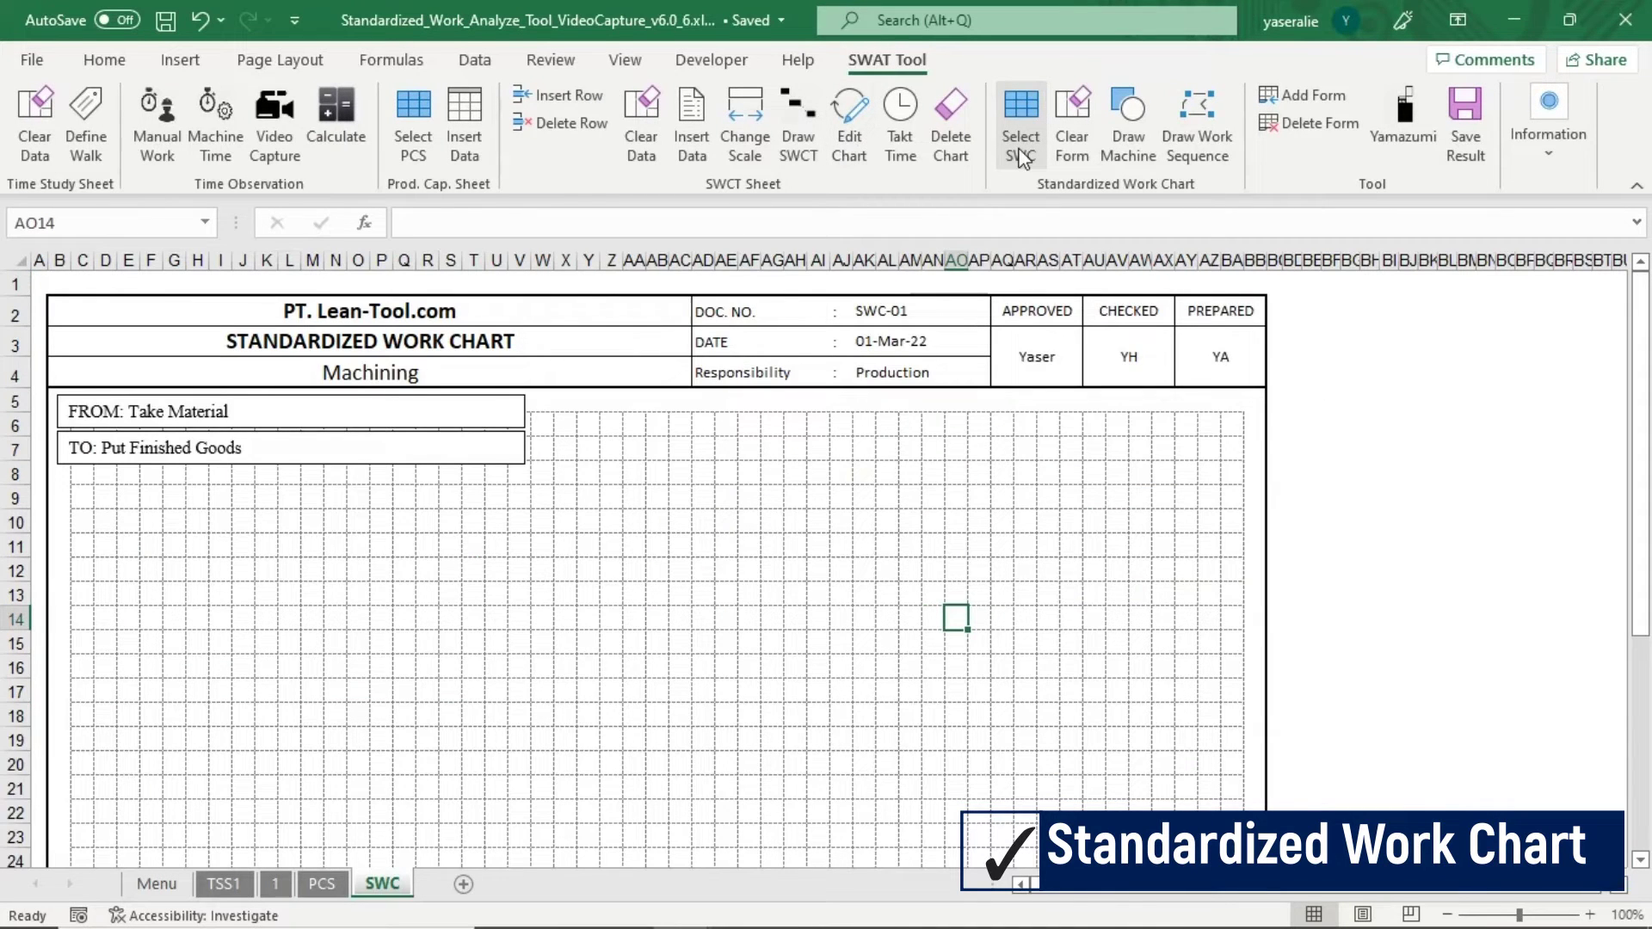
click(1128, 138)
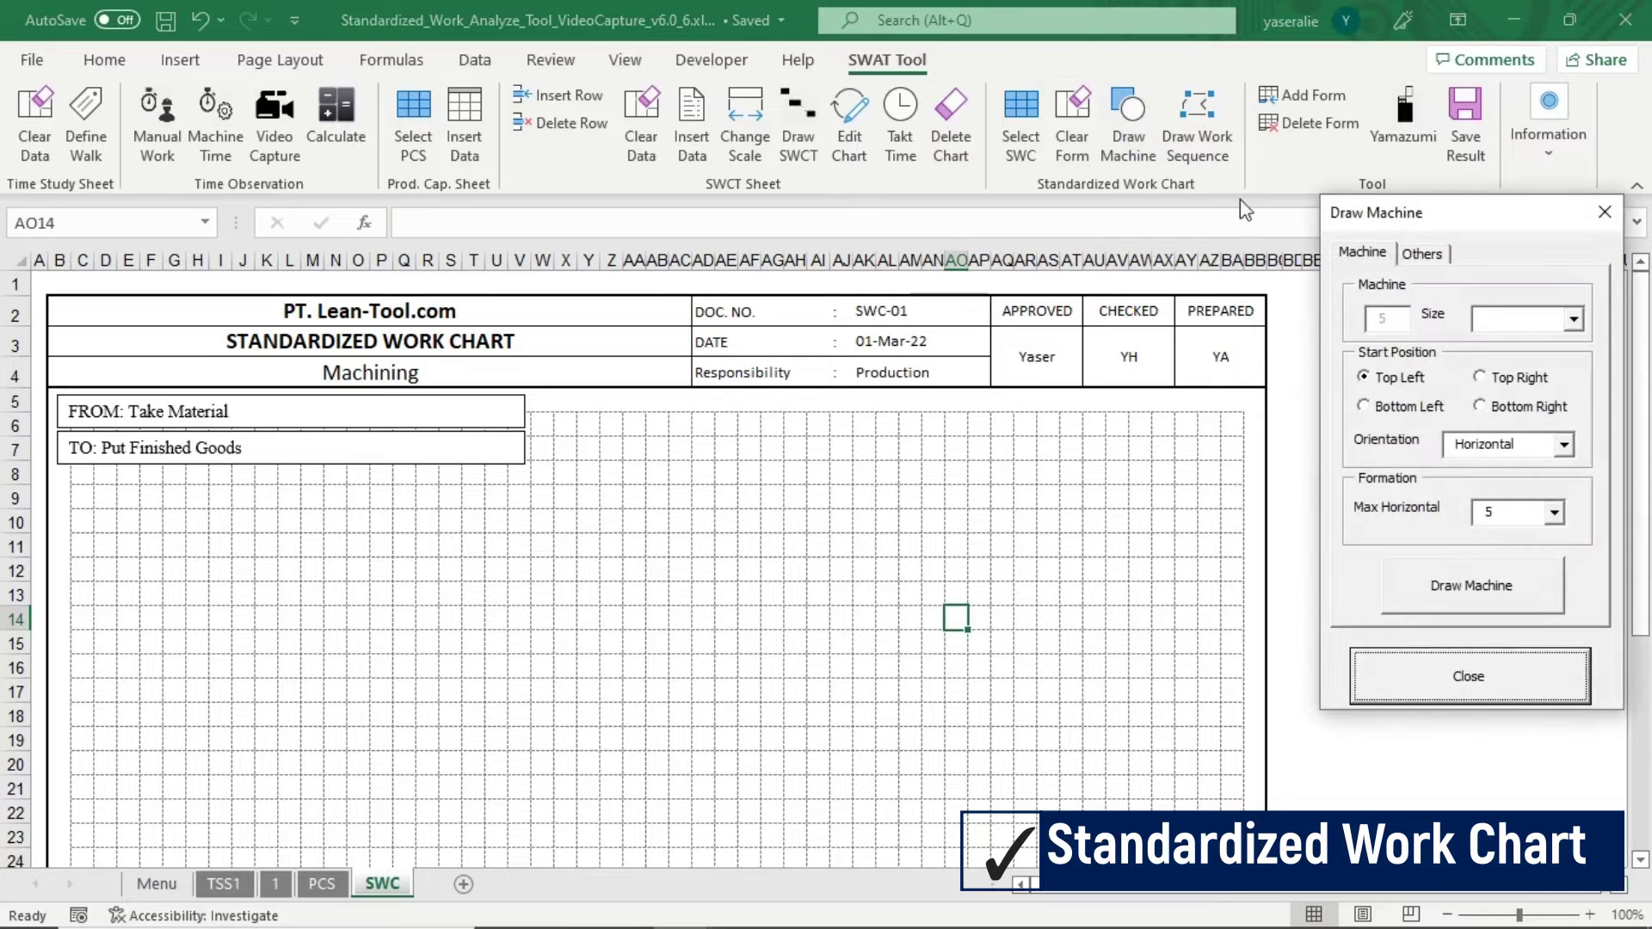
click(1553, 316)
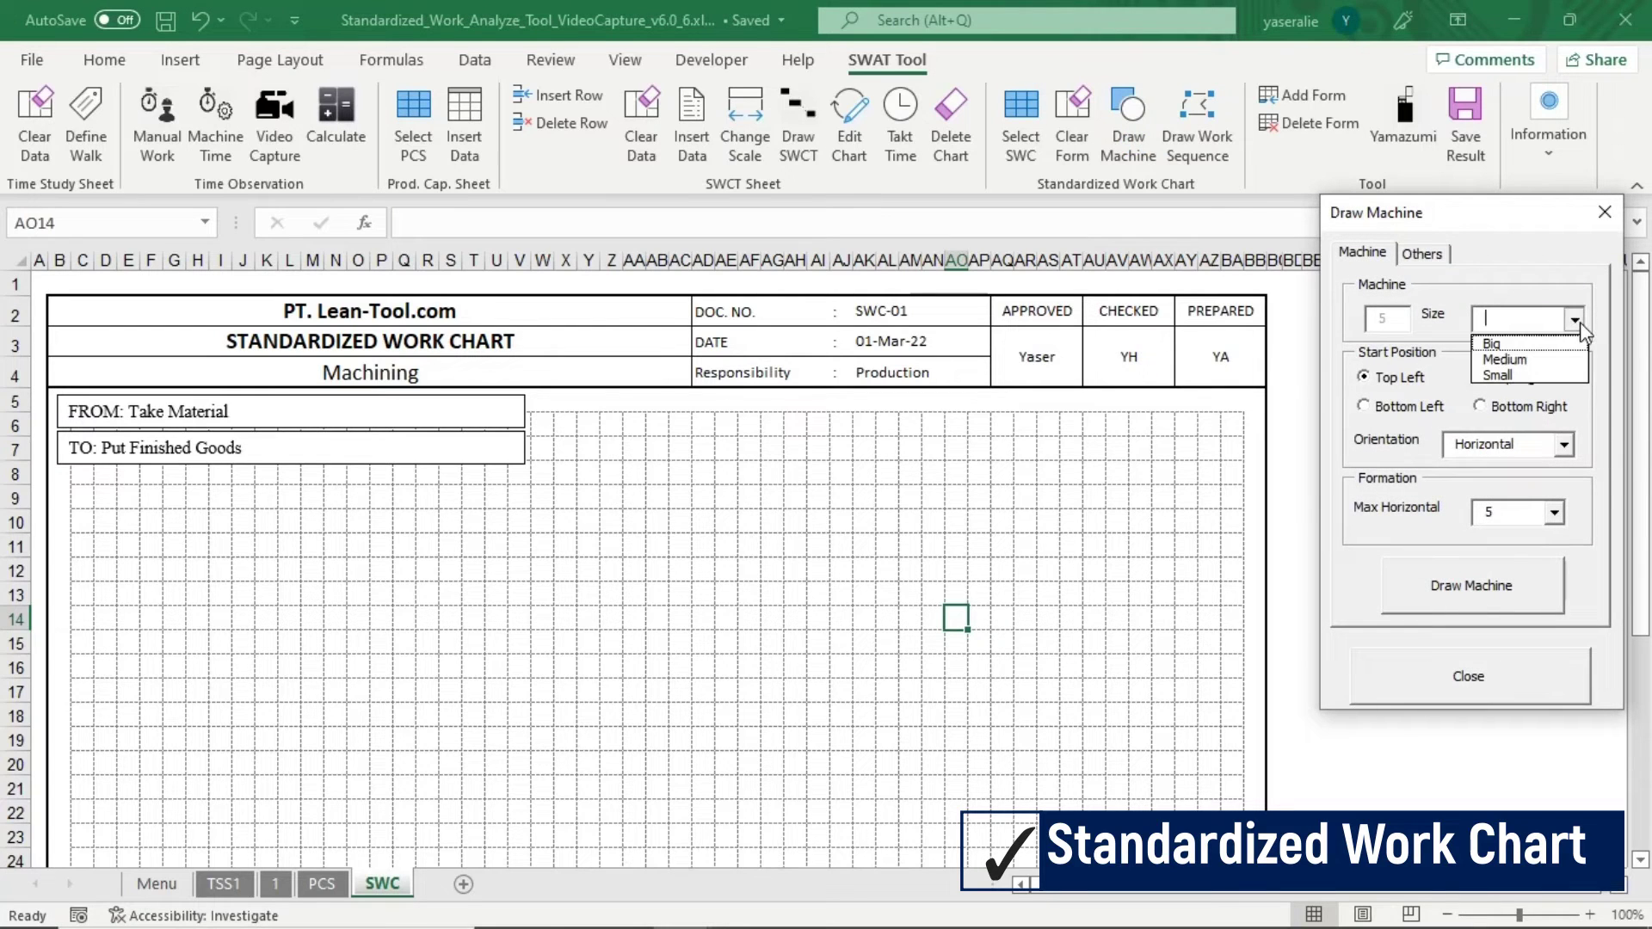
click(1533, 364)
click(1554, 512)
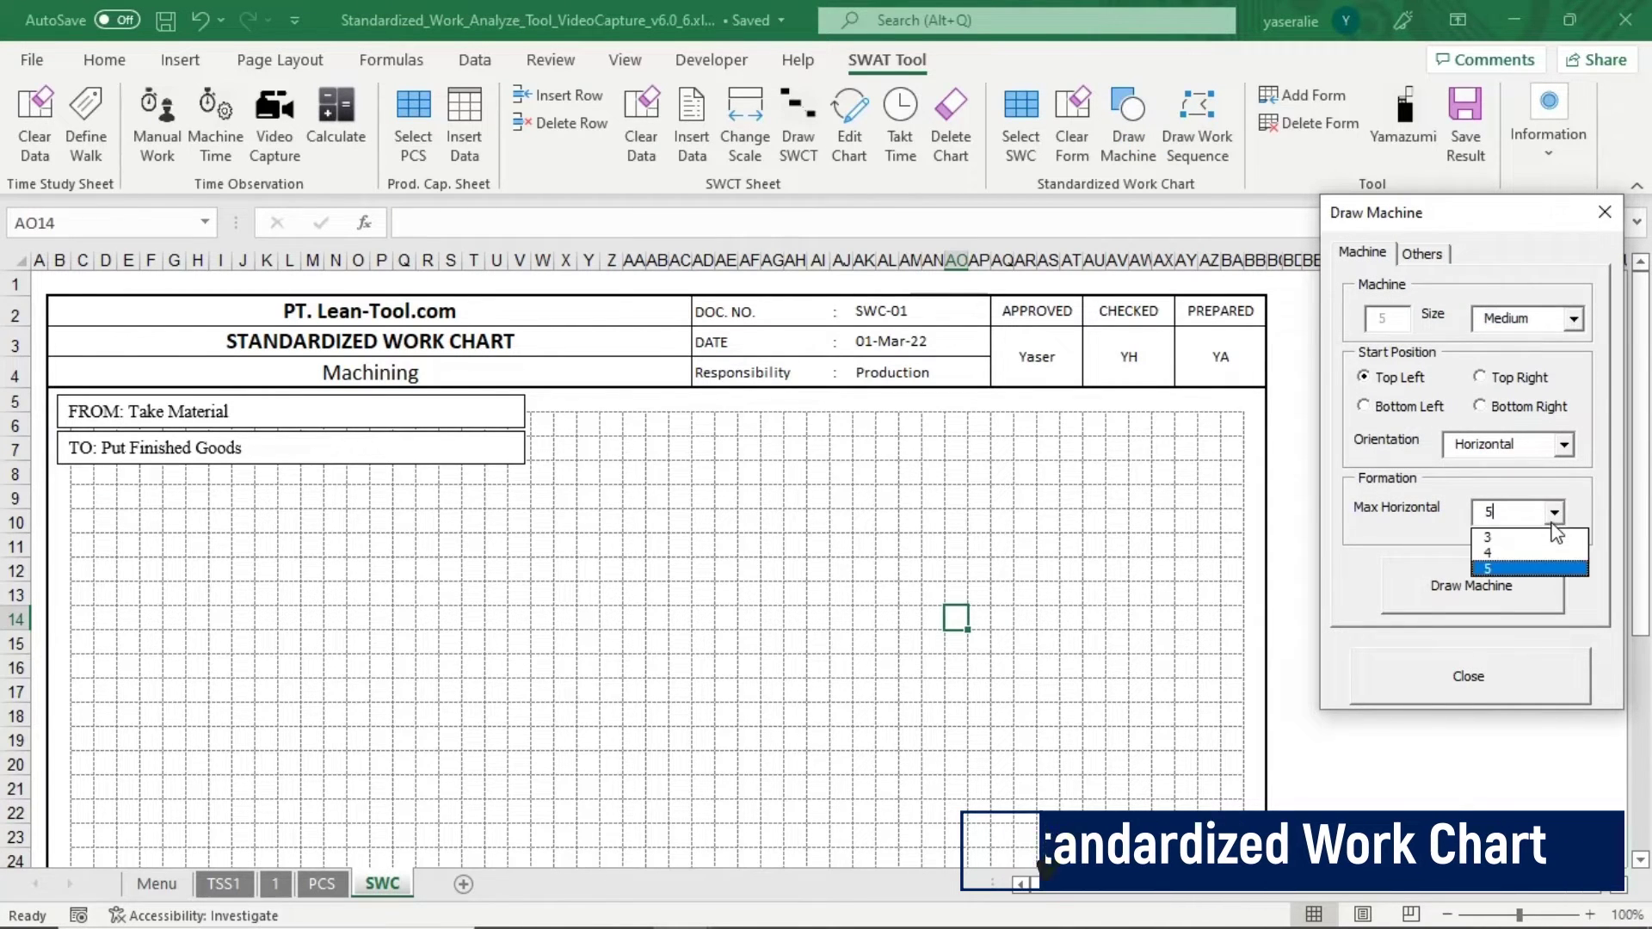
click(1540, 552)
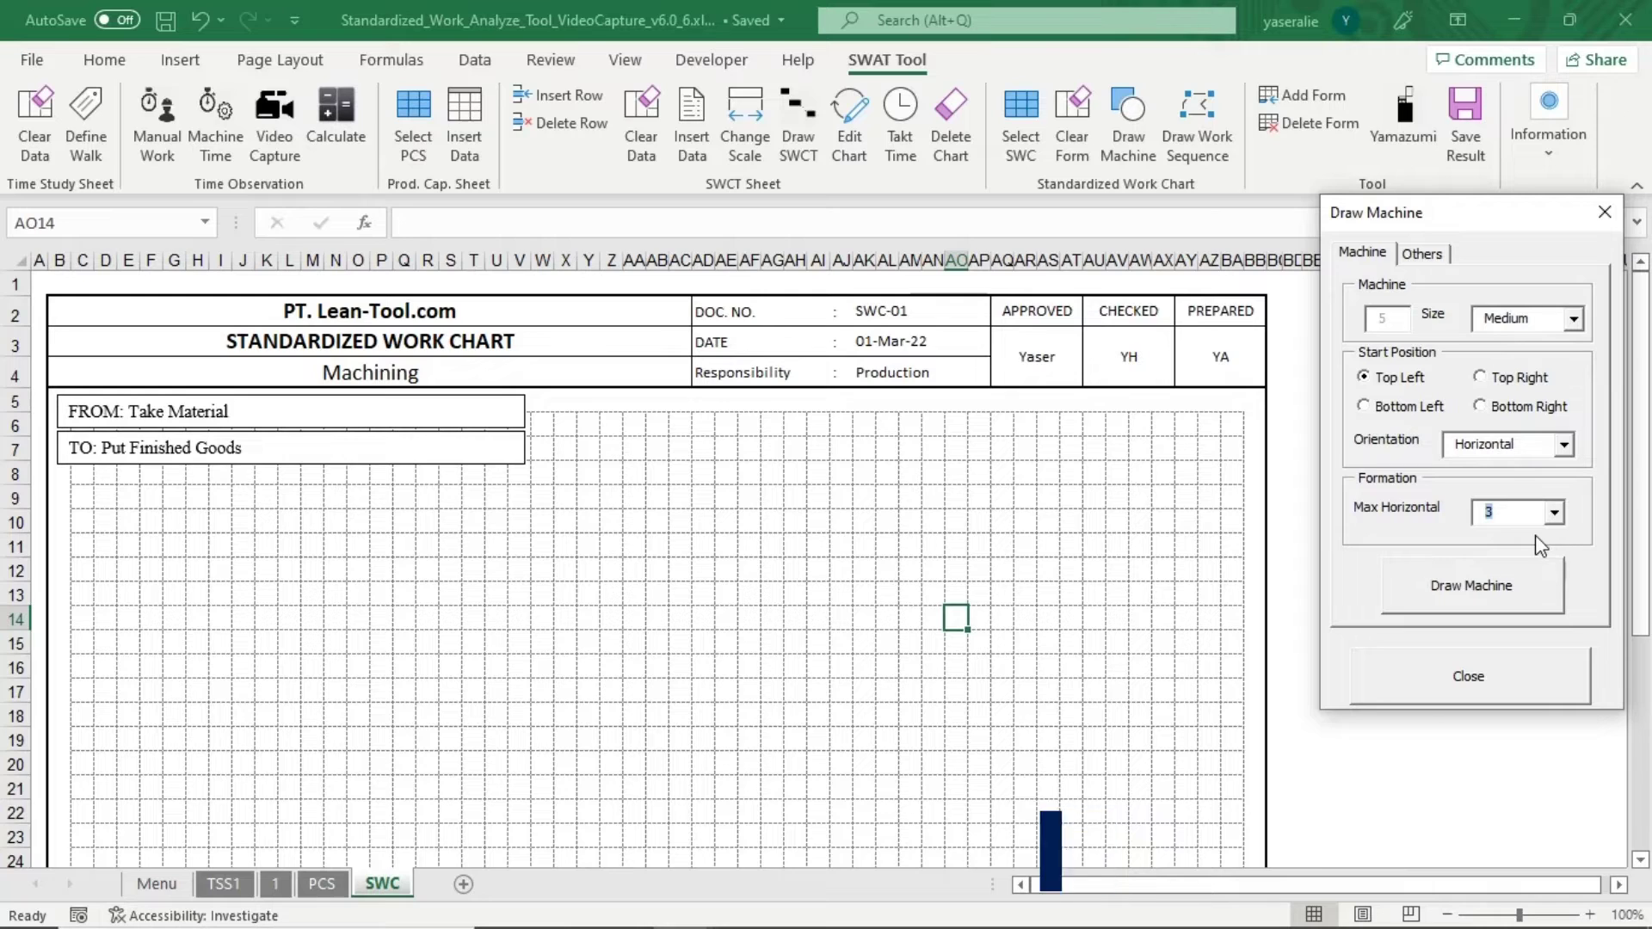
click(1508, 586)
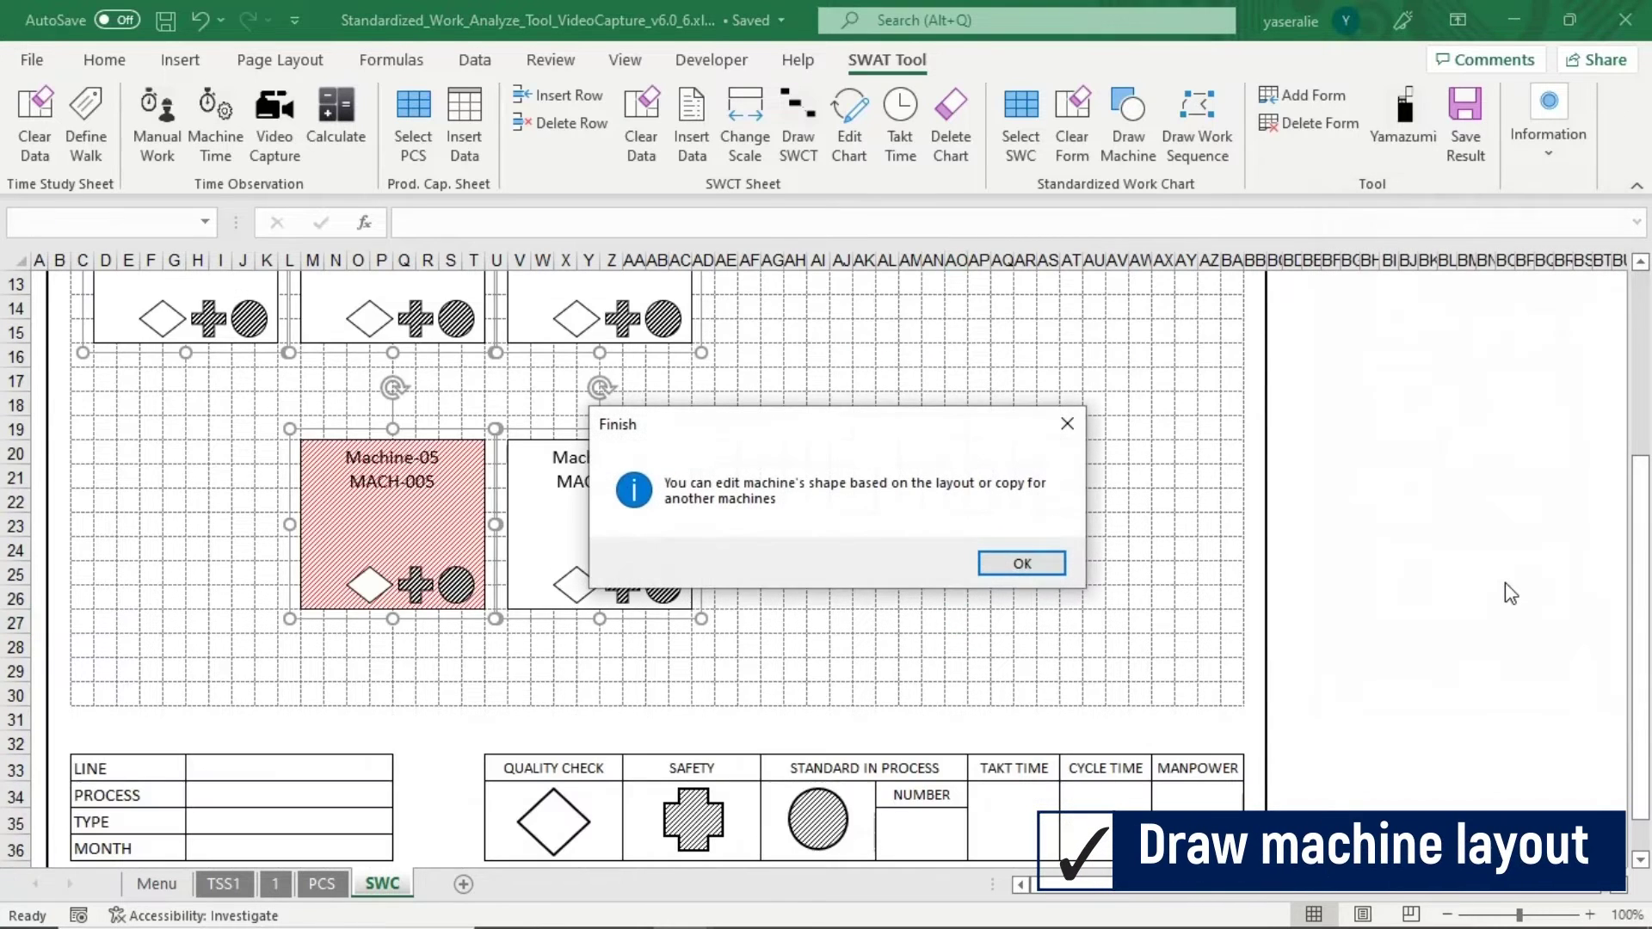
click(1020, 564)
Shift the machine layout right and nudge Machine-04 and Machine-05 further down
scroll(856, 524, up, 1)
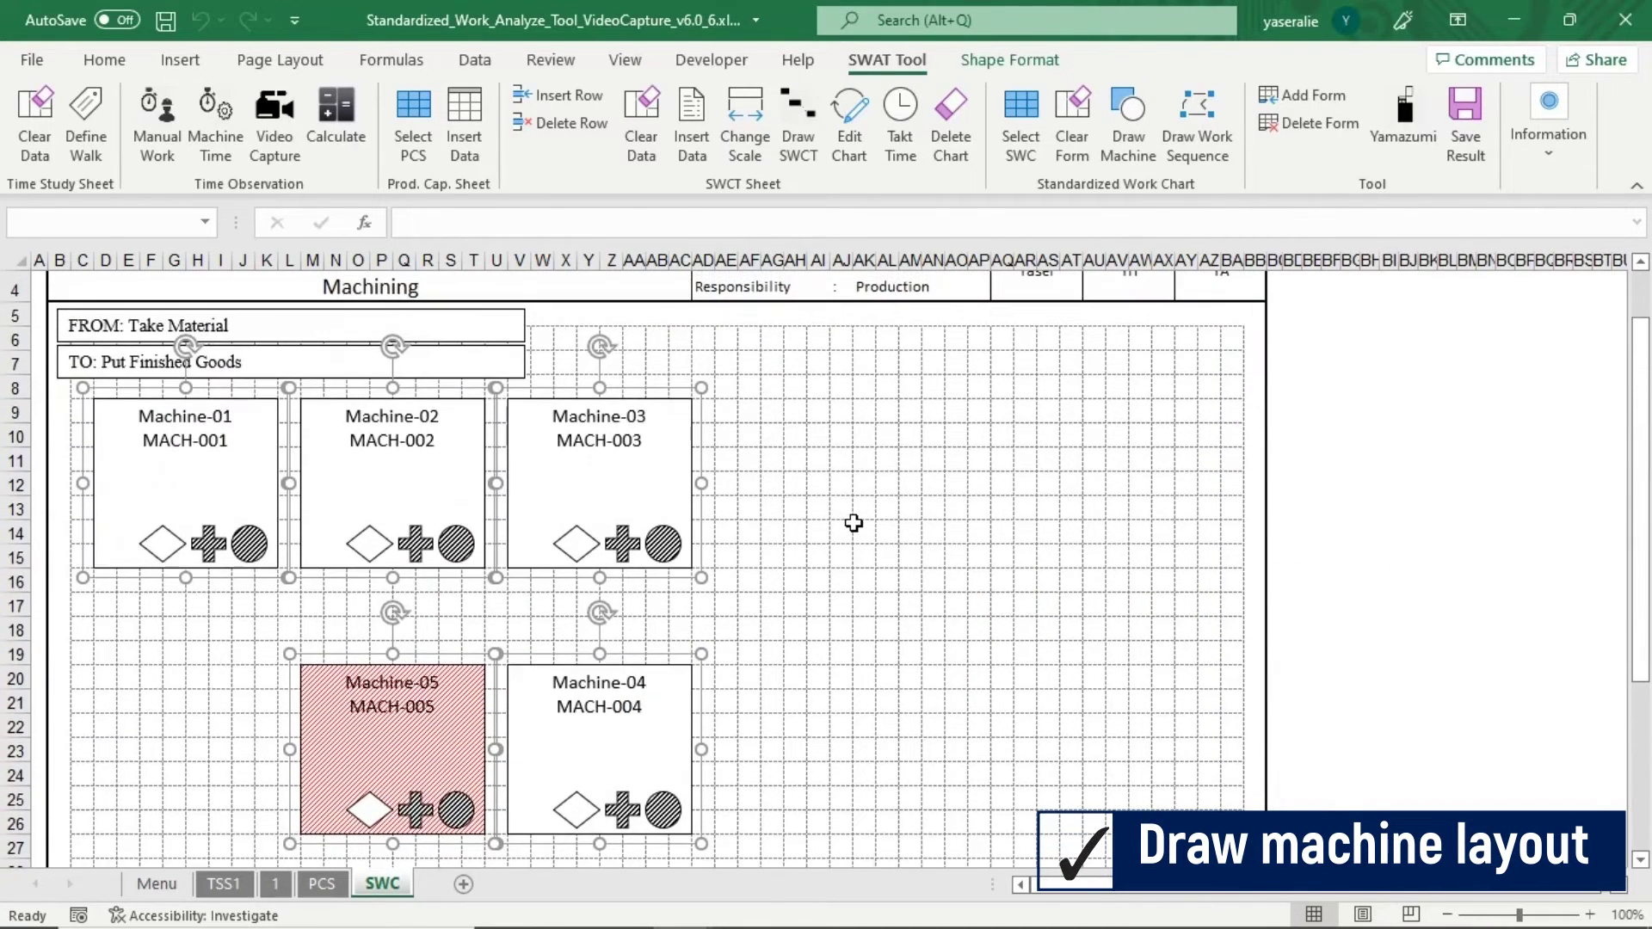
drag(695, 443, 937, 449)
click(1071, 523)
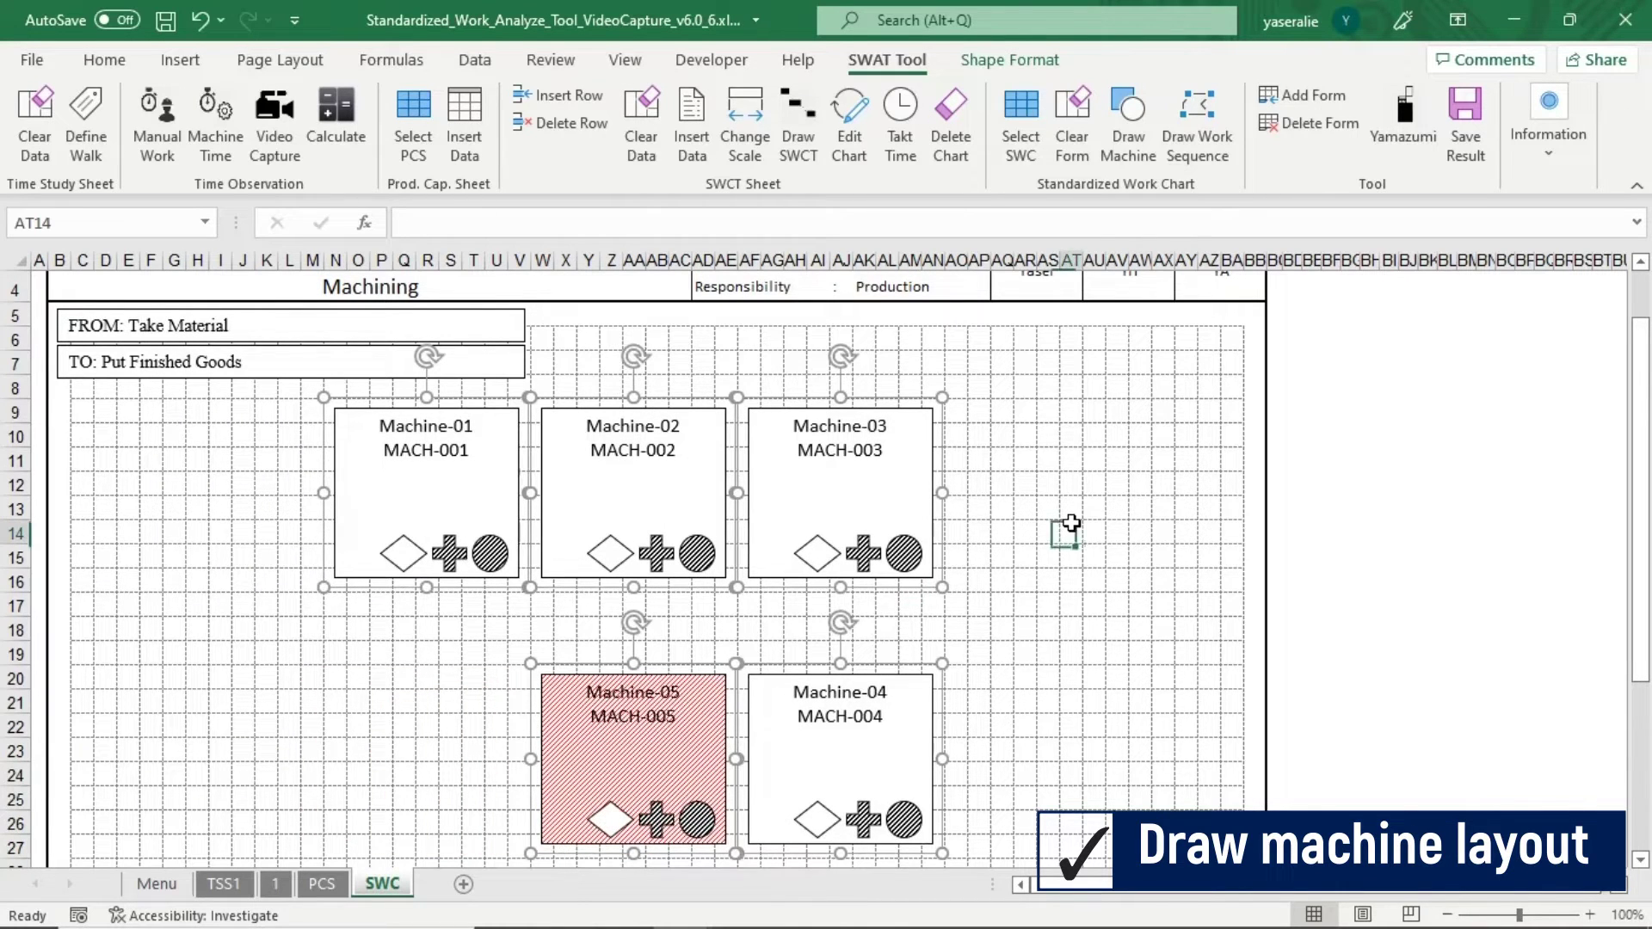
click(727, 676)
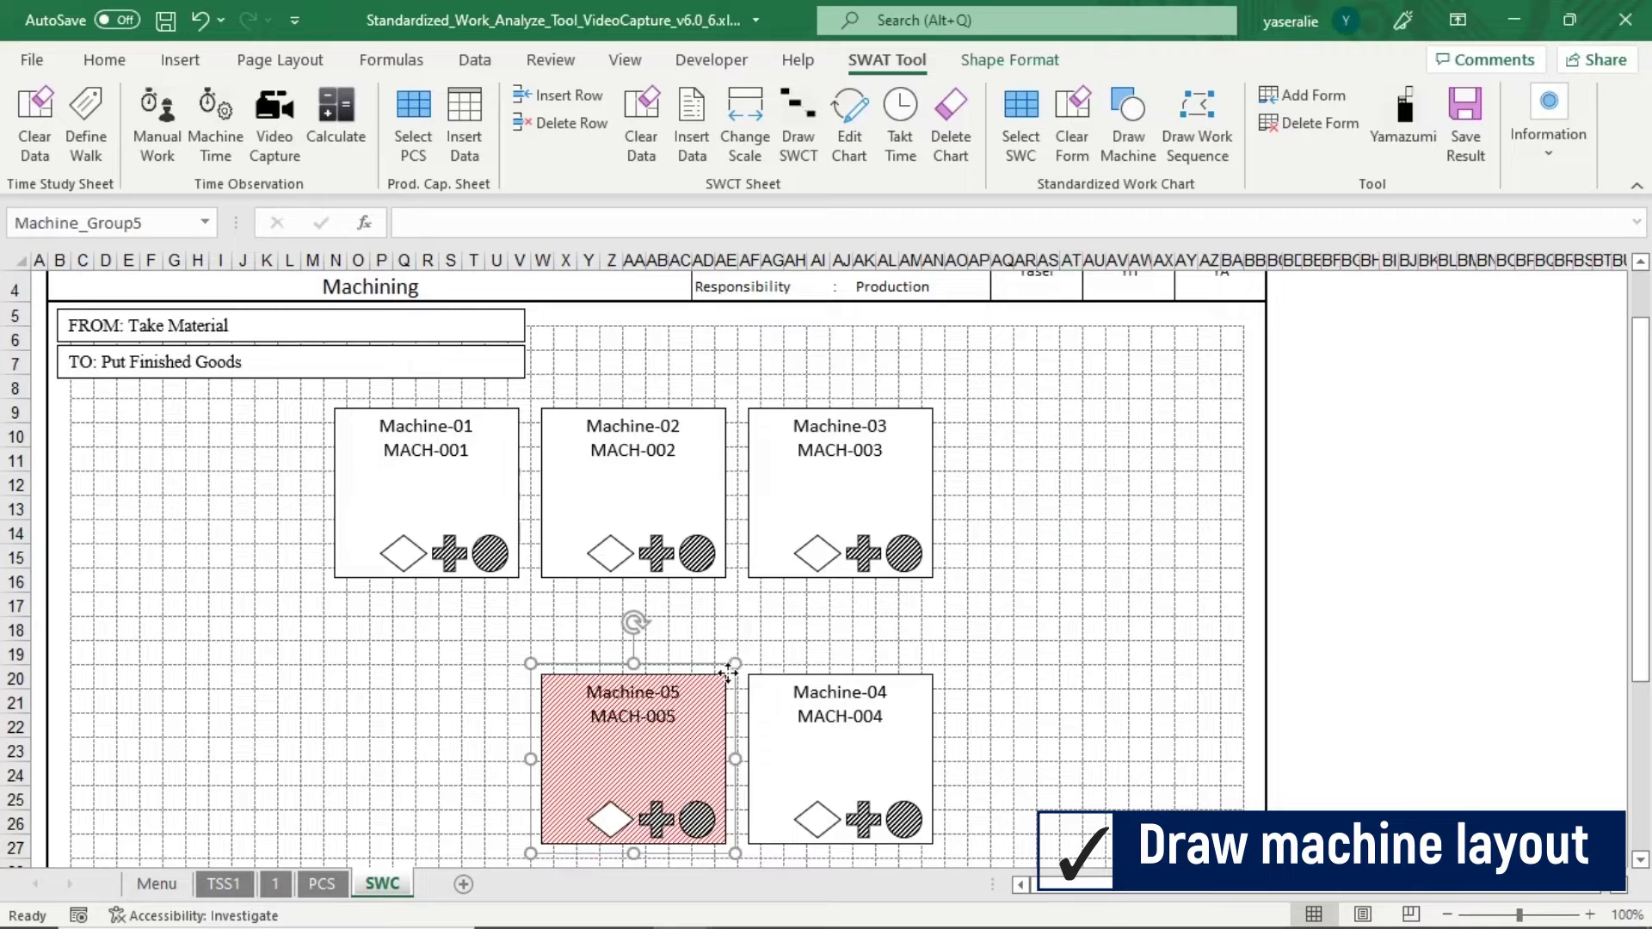
scroll(916, 634, down, 1)
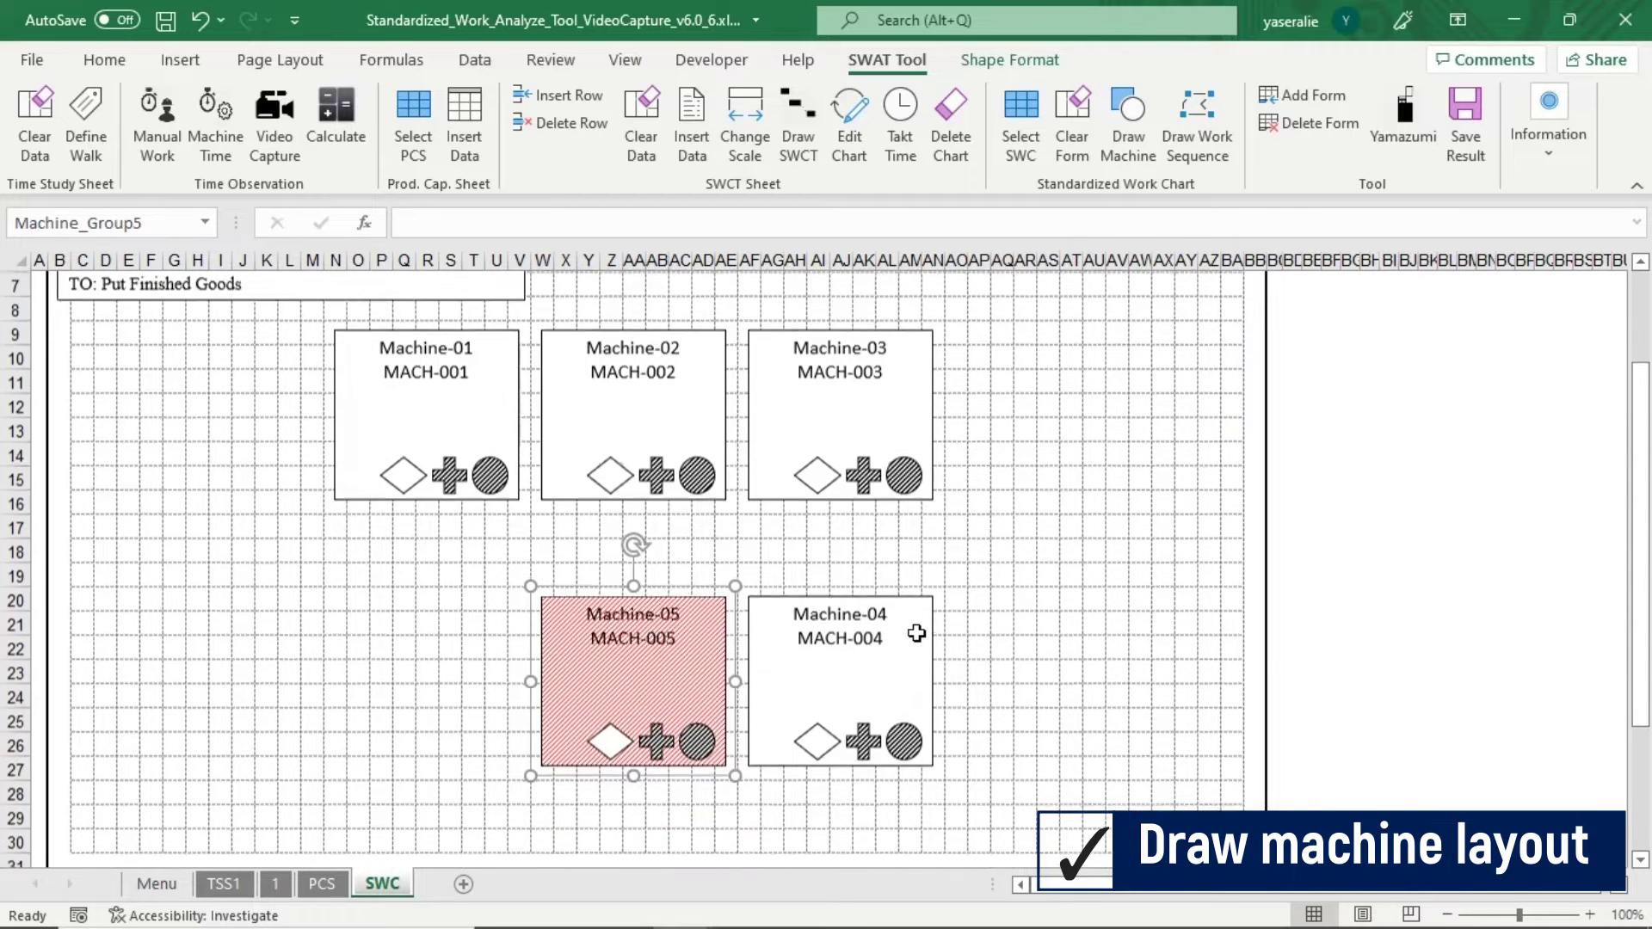
ctrl+click(904, 595)
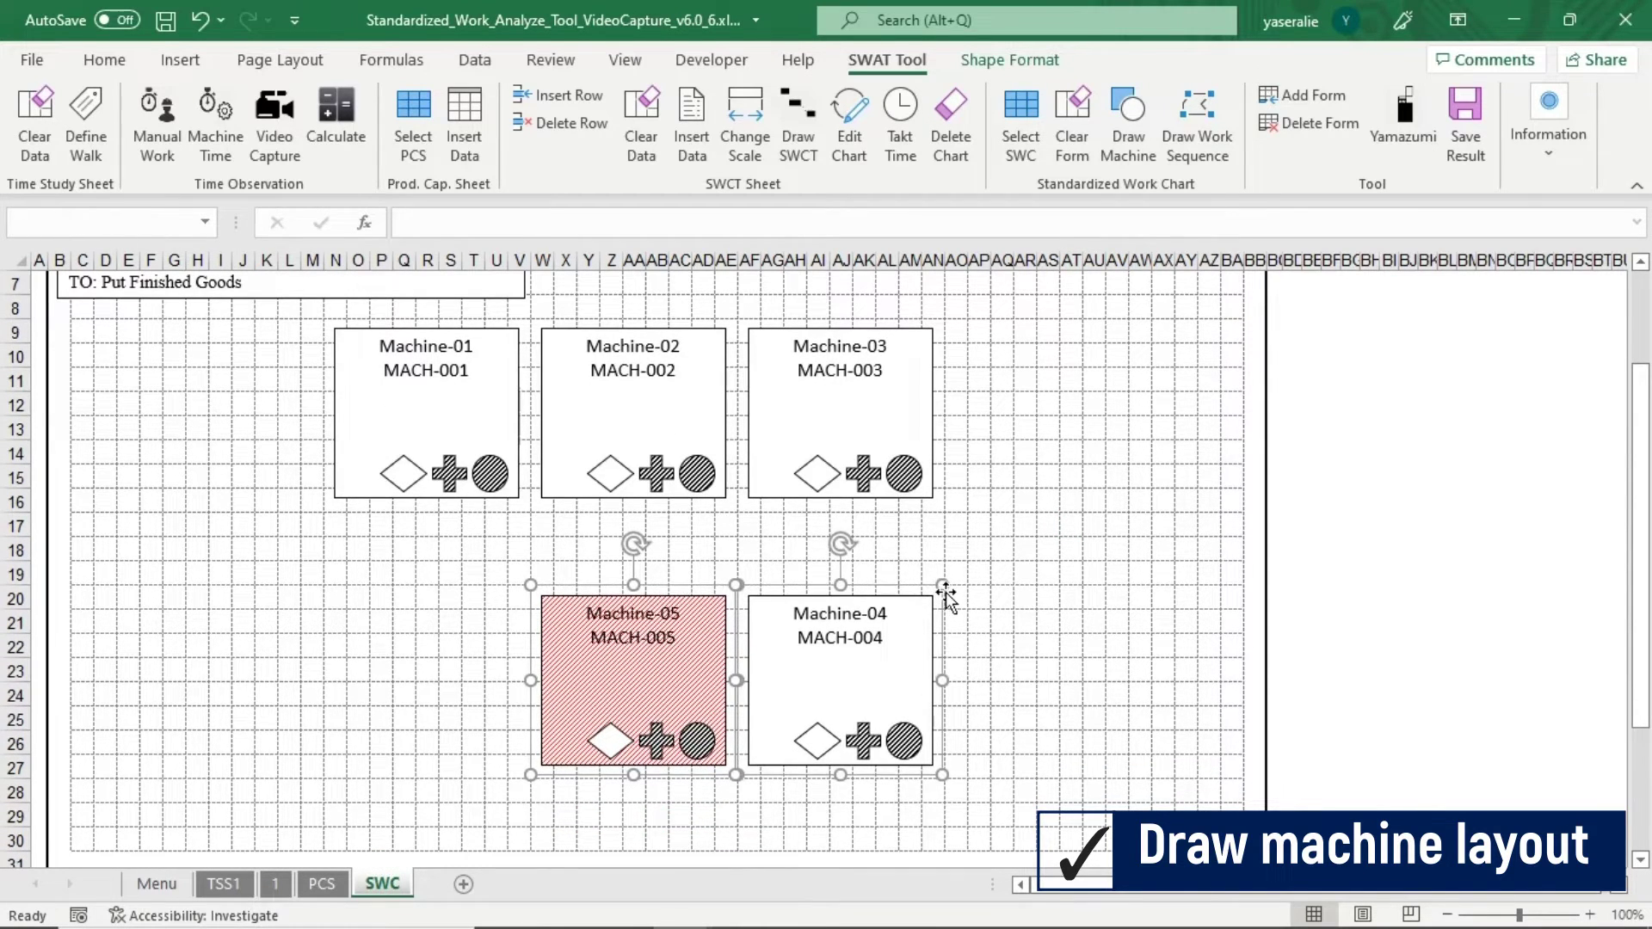
key(Down)
key(Down)
key(Down)
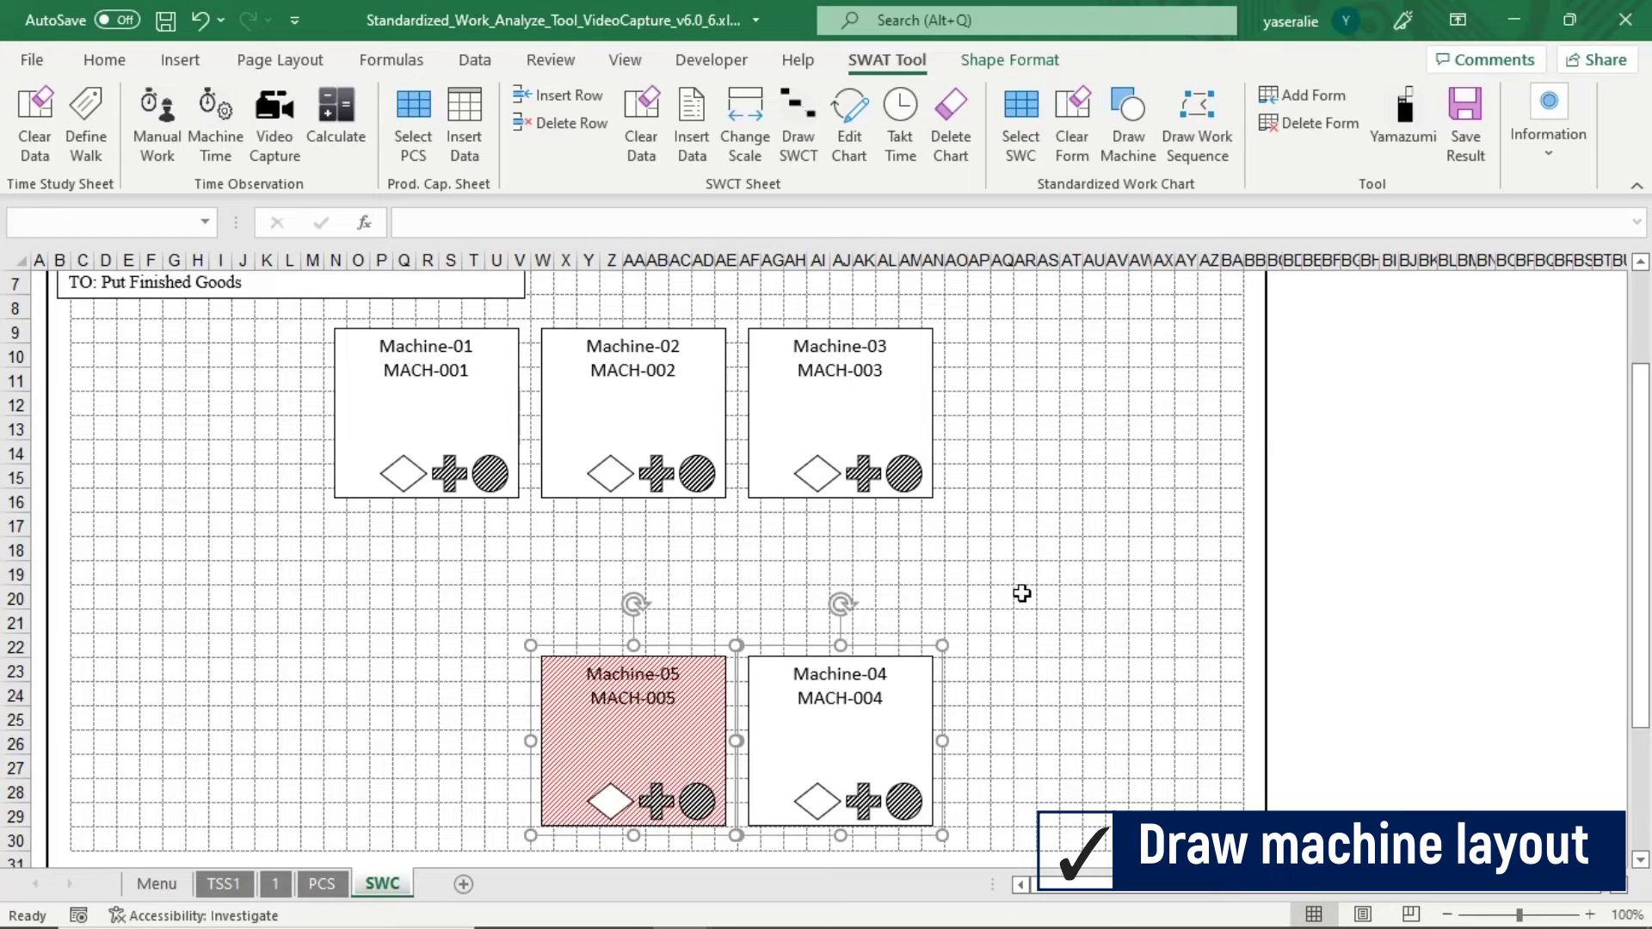
click(1023, 594)
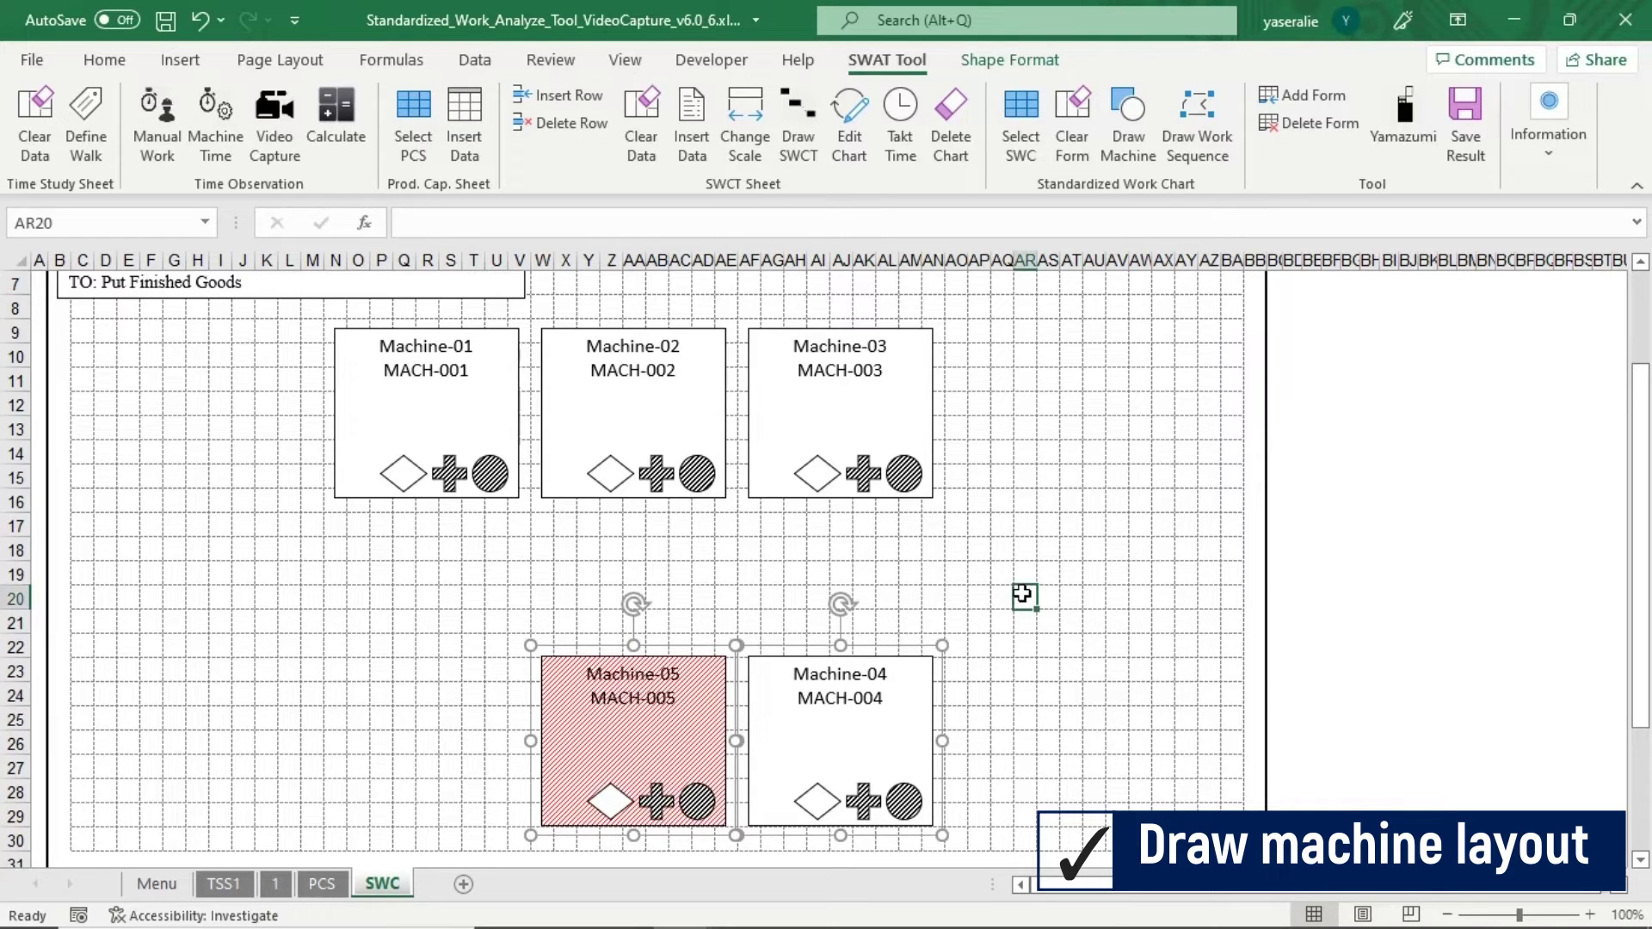
click(1132, 138)
Add horizontal-striped chutes, one resized beside Machine-01 and one beside Machine-05
click(1419, 253)
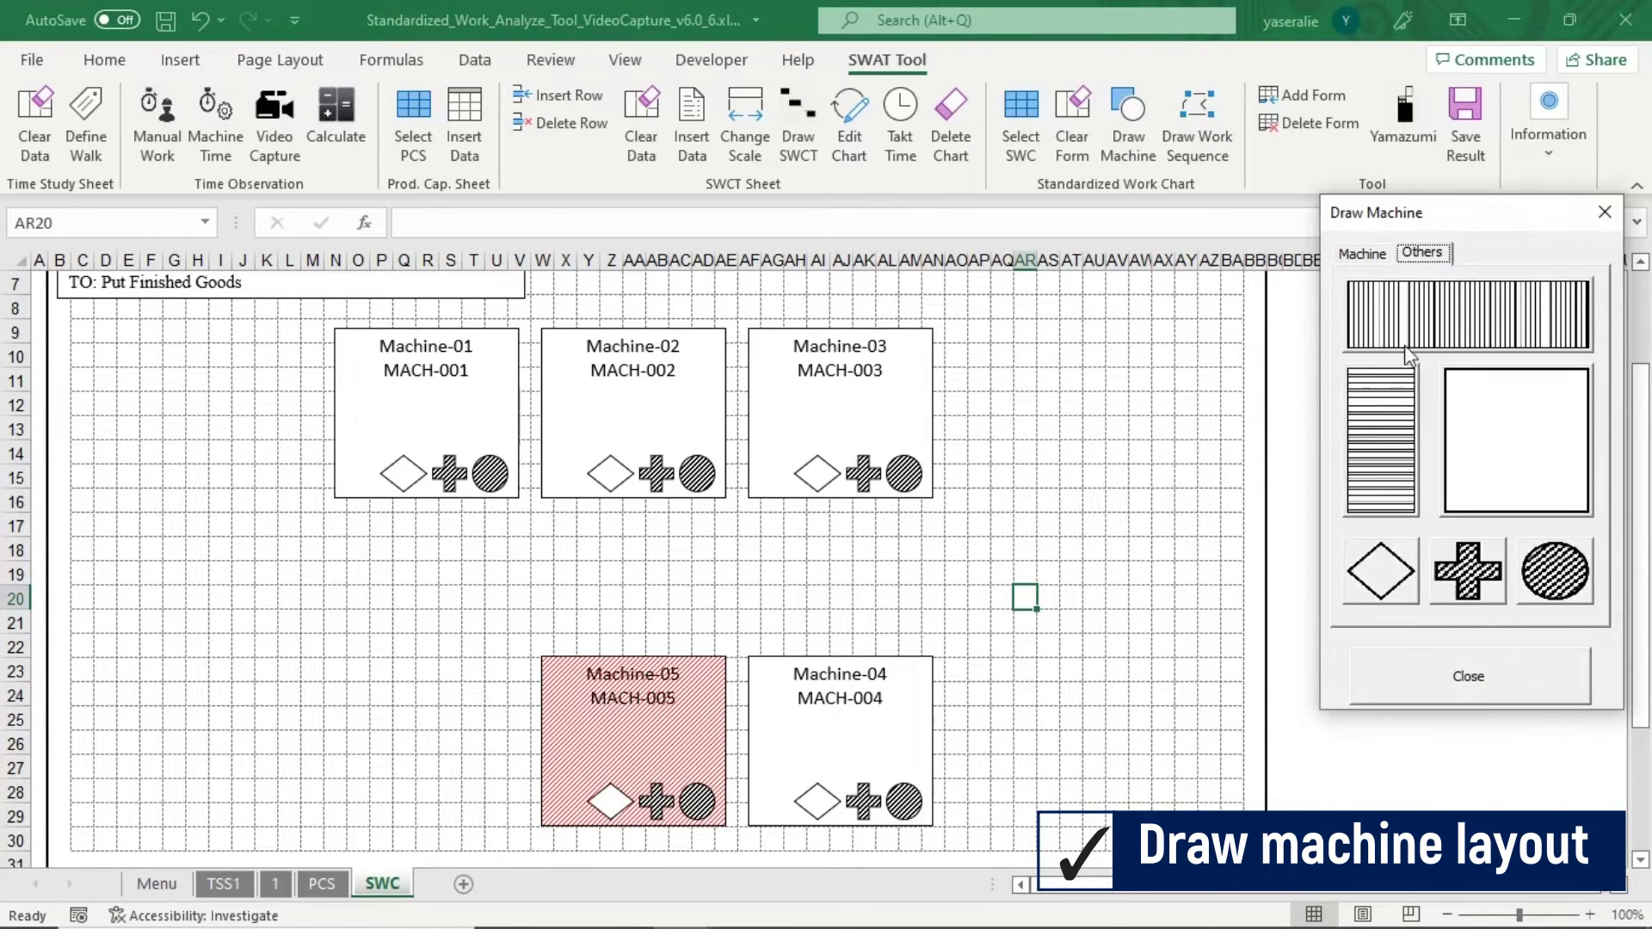
click(1396, 417)
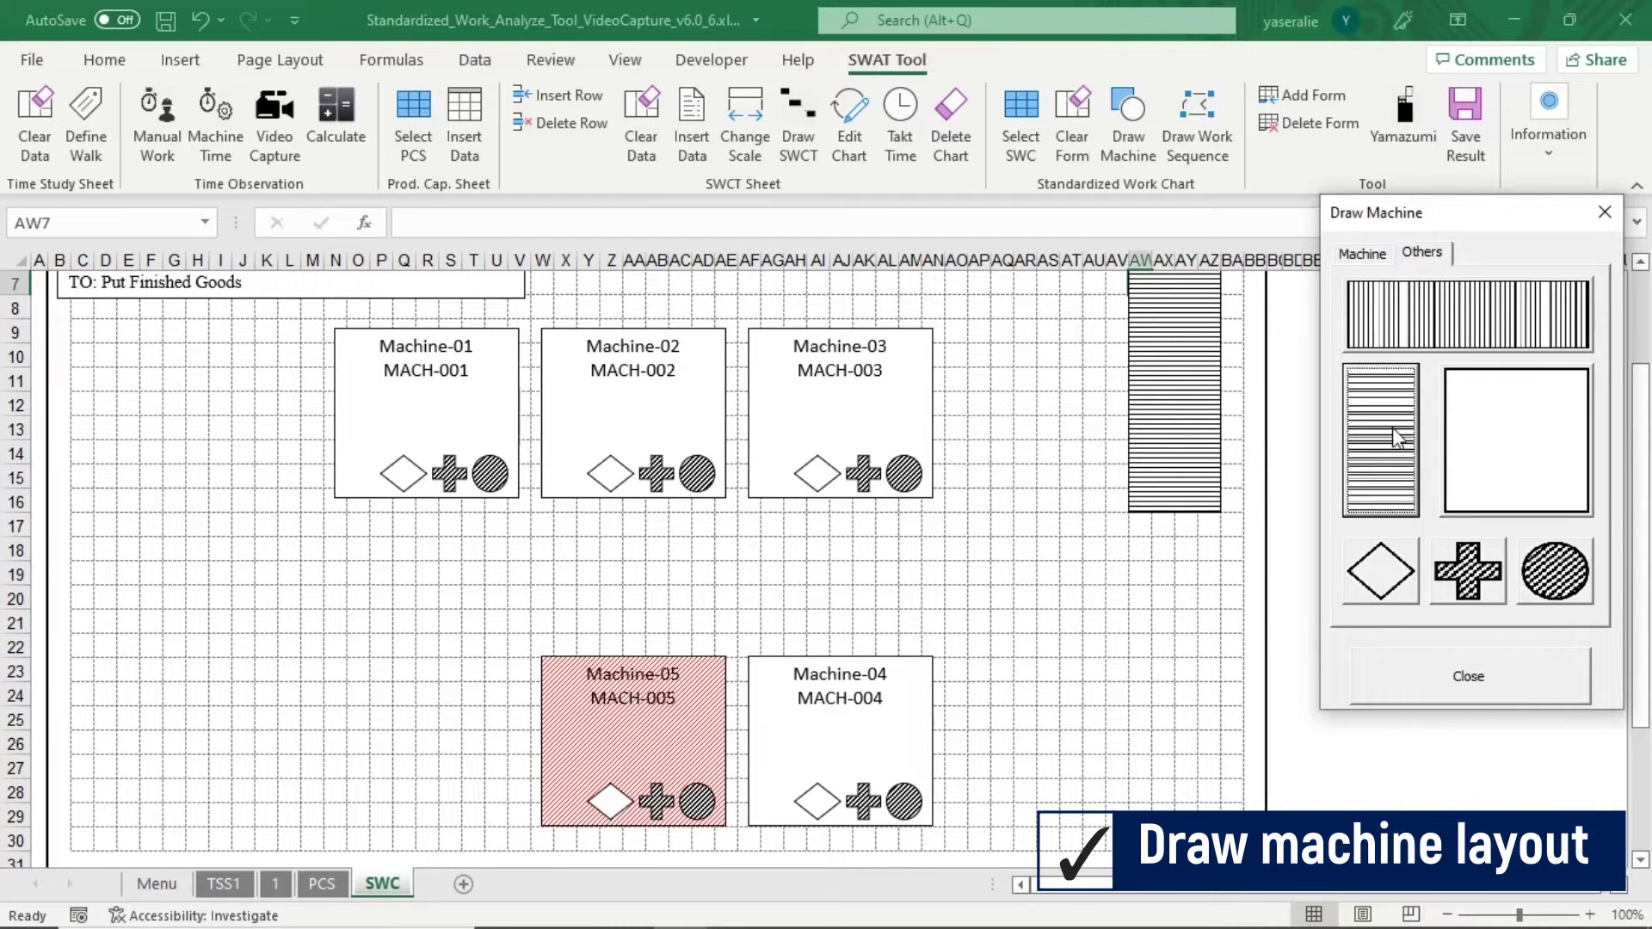
click(1473, 678)
mouse_move(1177, 364)
mouse_down()
mouse_move(527, 447)
mouse_move(280, 419)
mouse_up()
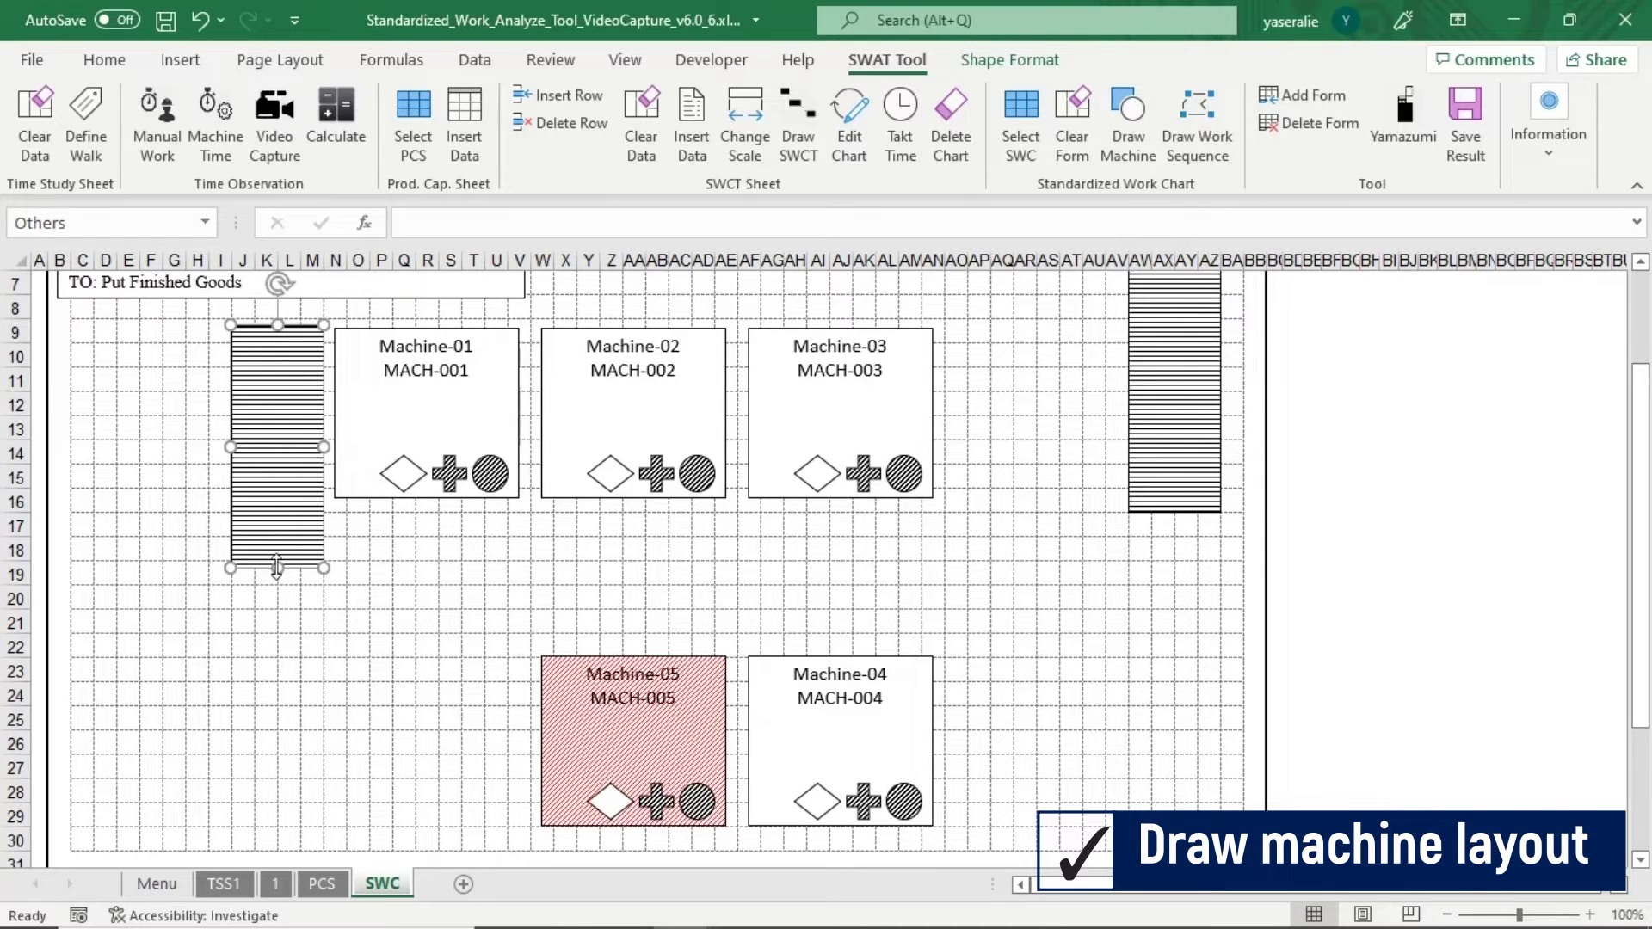
drag(277, 568, 292, 497)
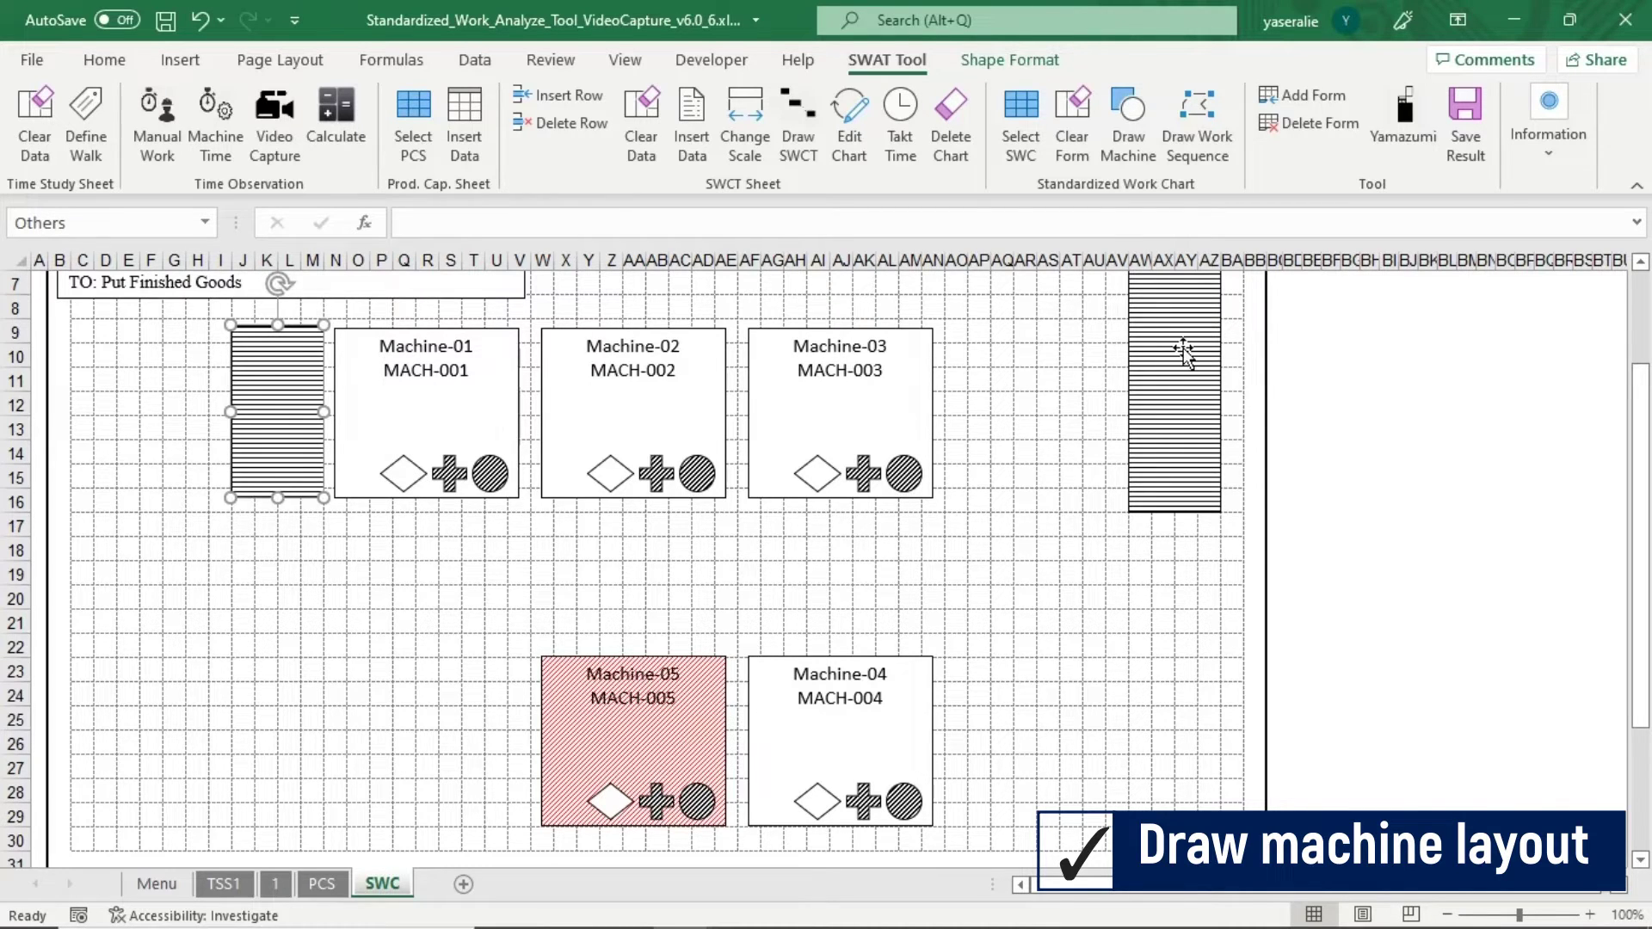
drag(1183, 353, 487, 654)
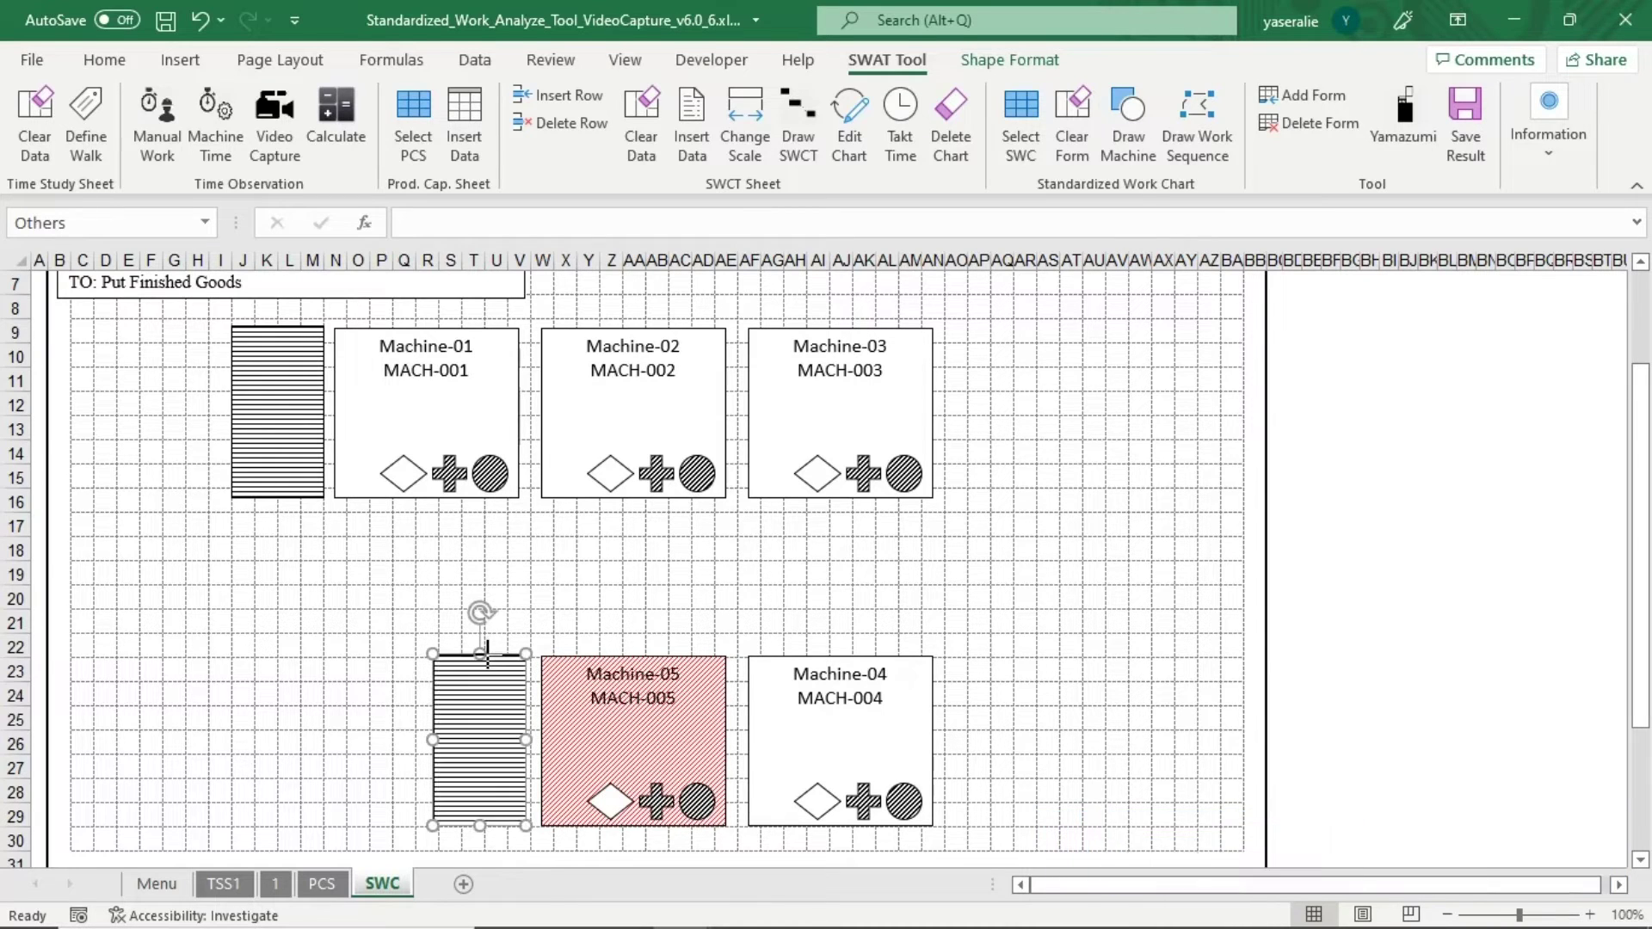
Draw the work sequence from SWCT sheet 1 with at most 4 steps per row
click(1189, 132)
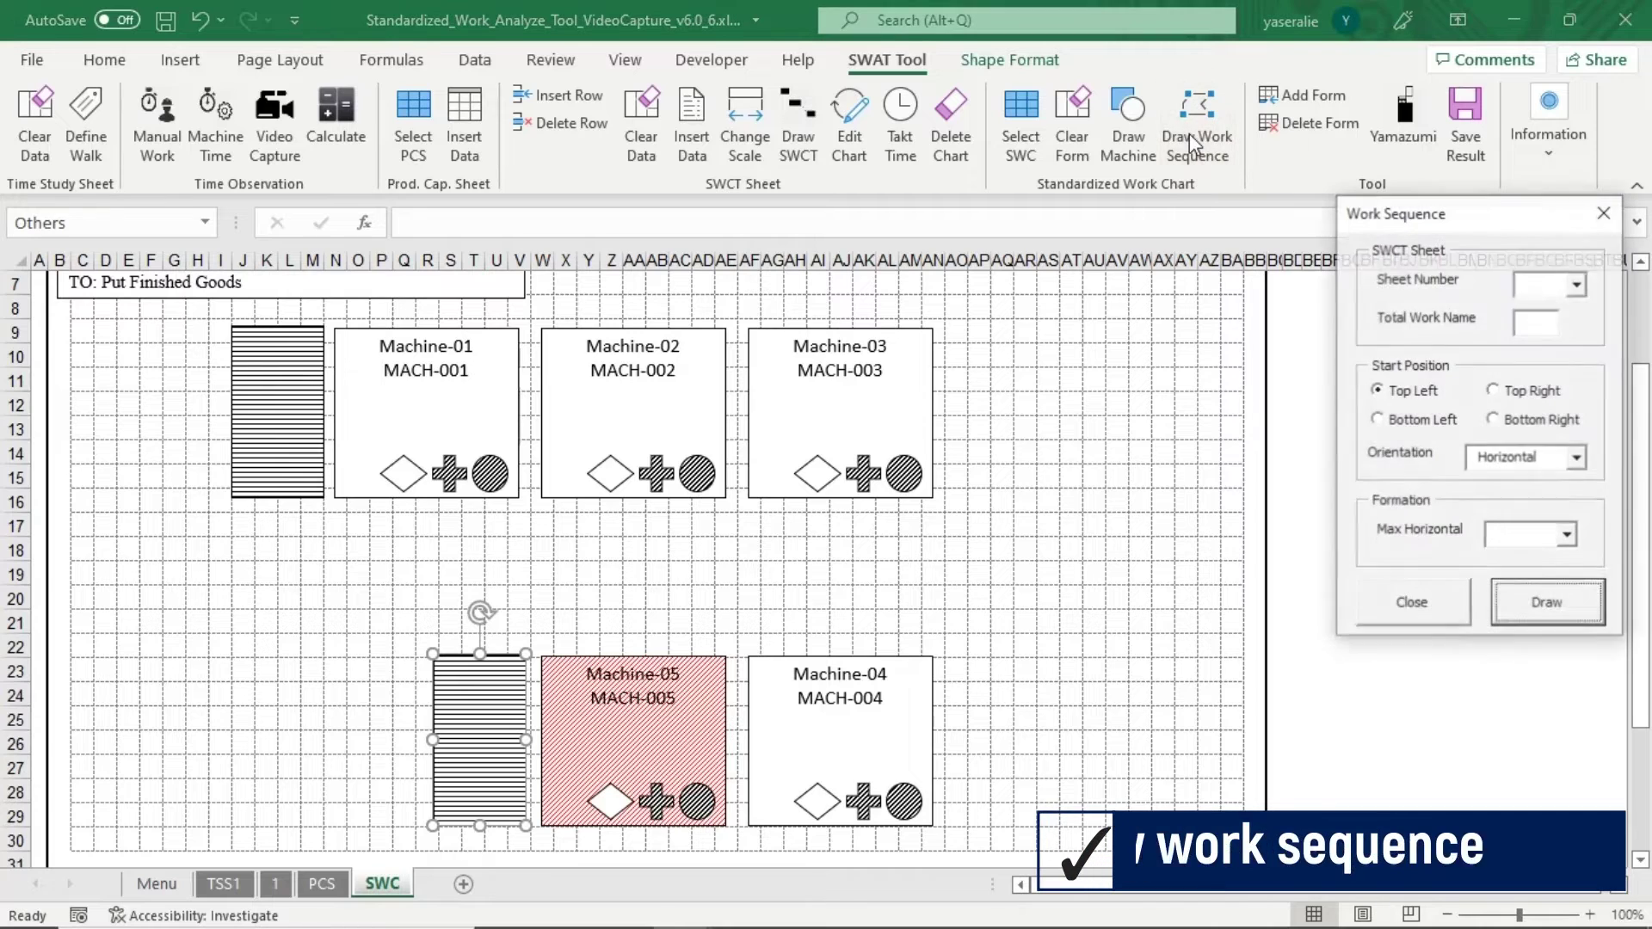
click(1582, 291)
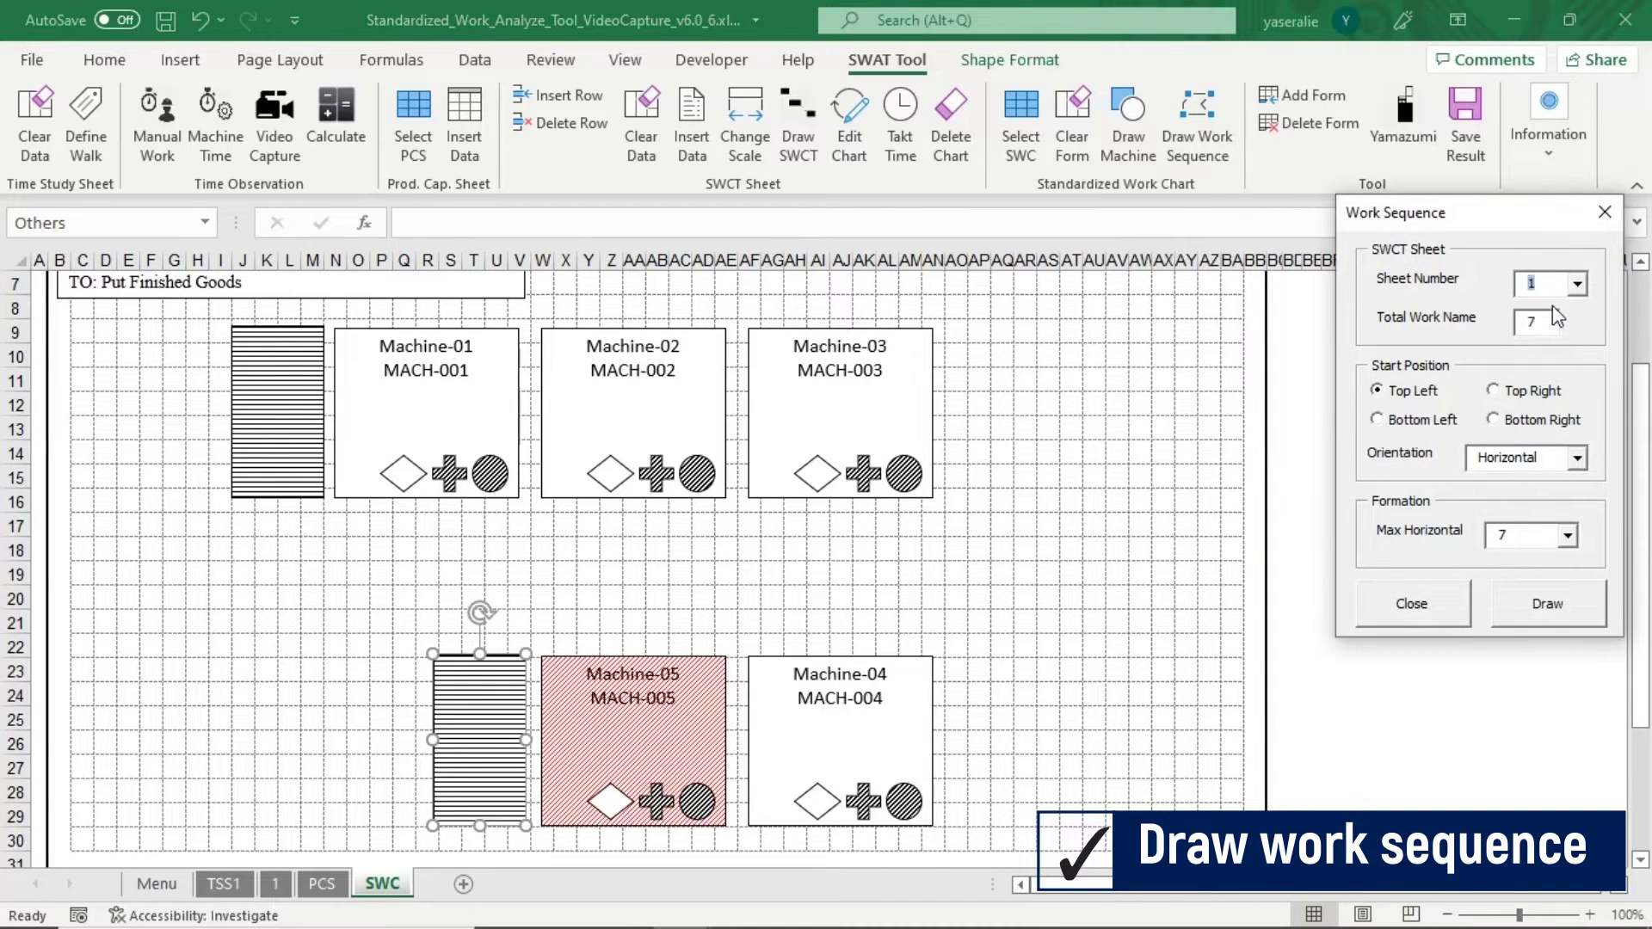
click(1575, 537)
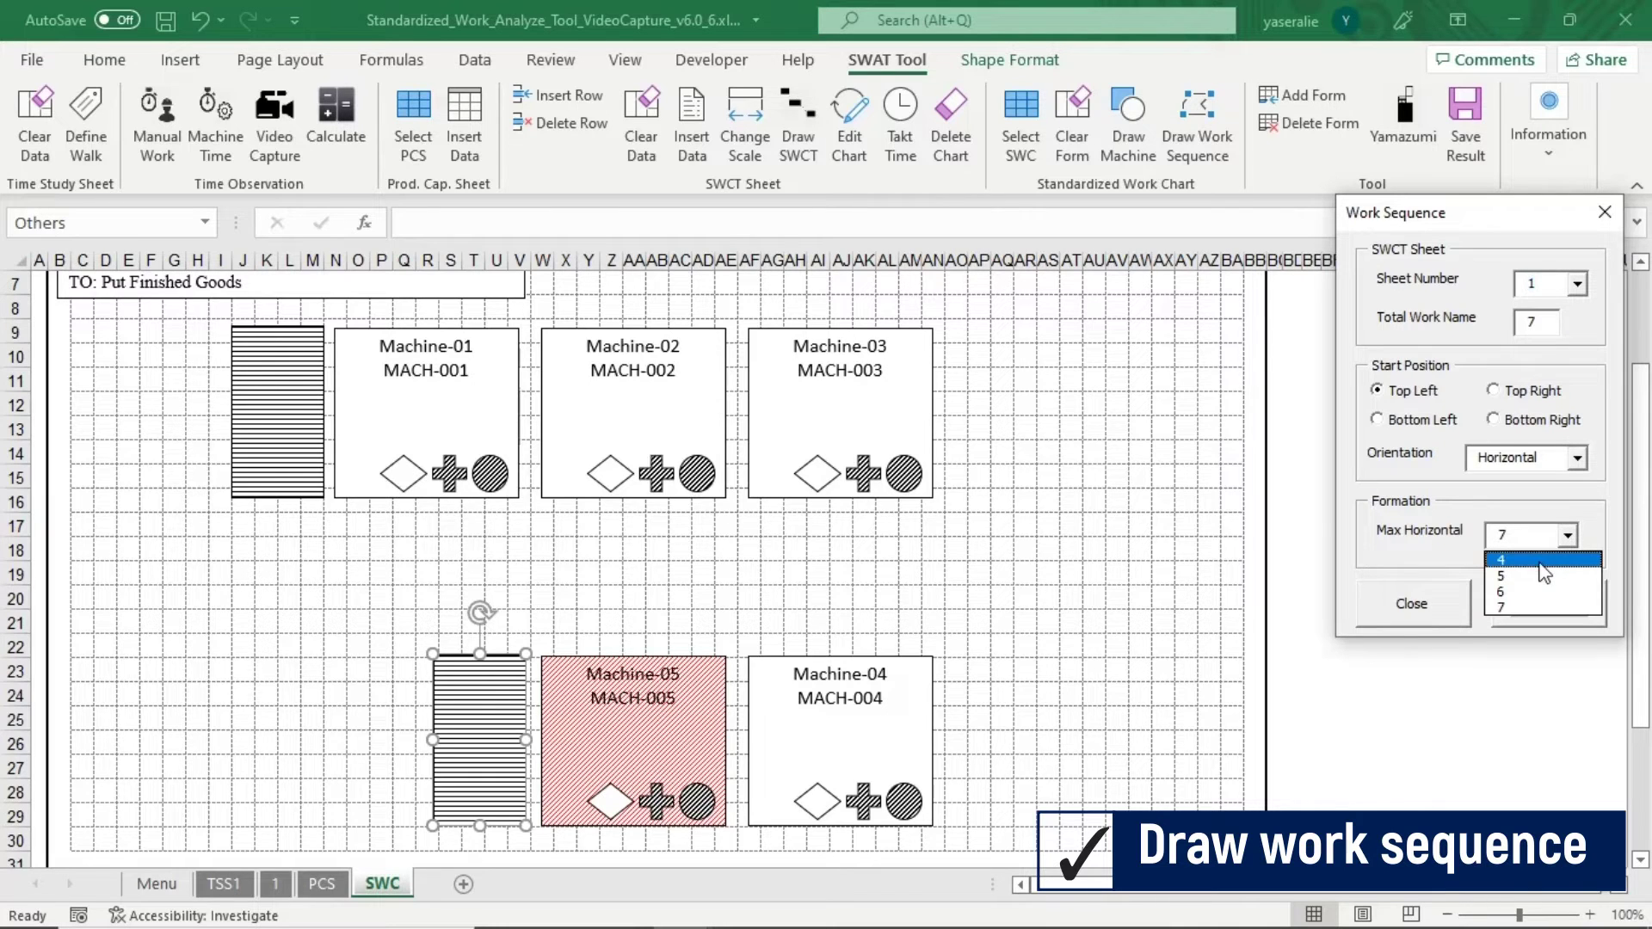
click(1540, 561)
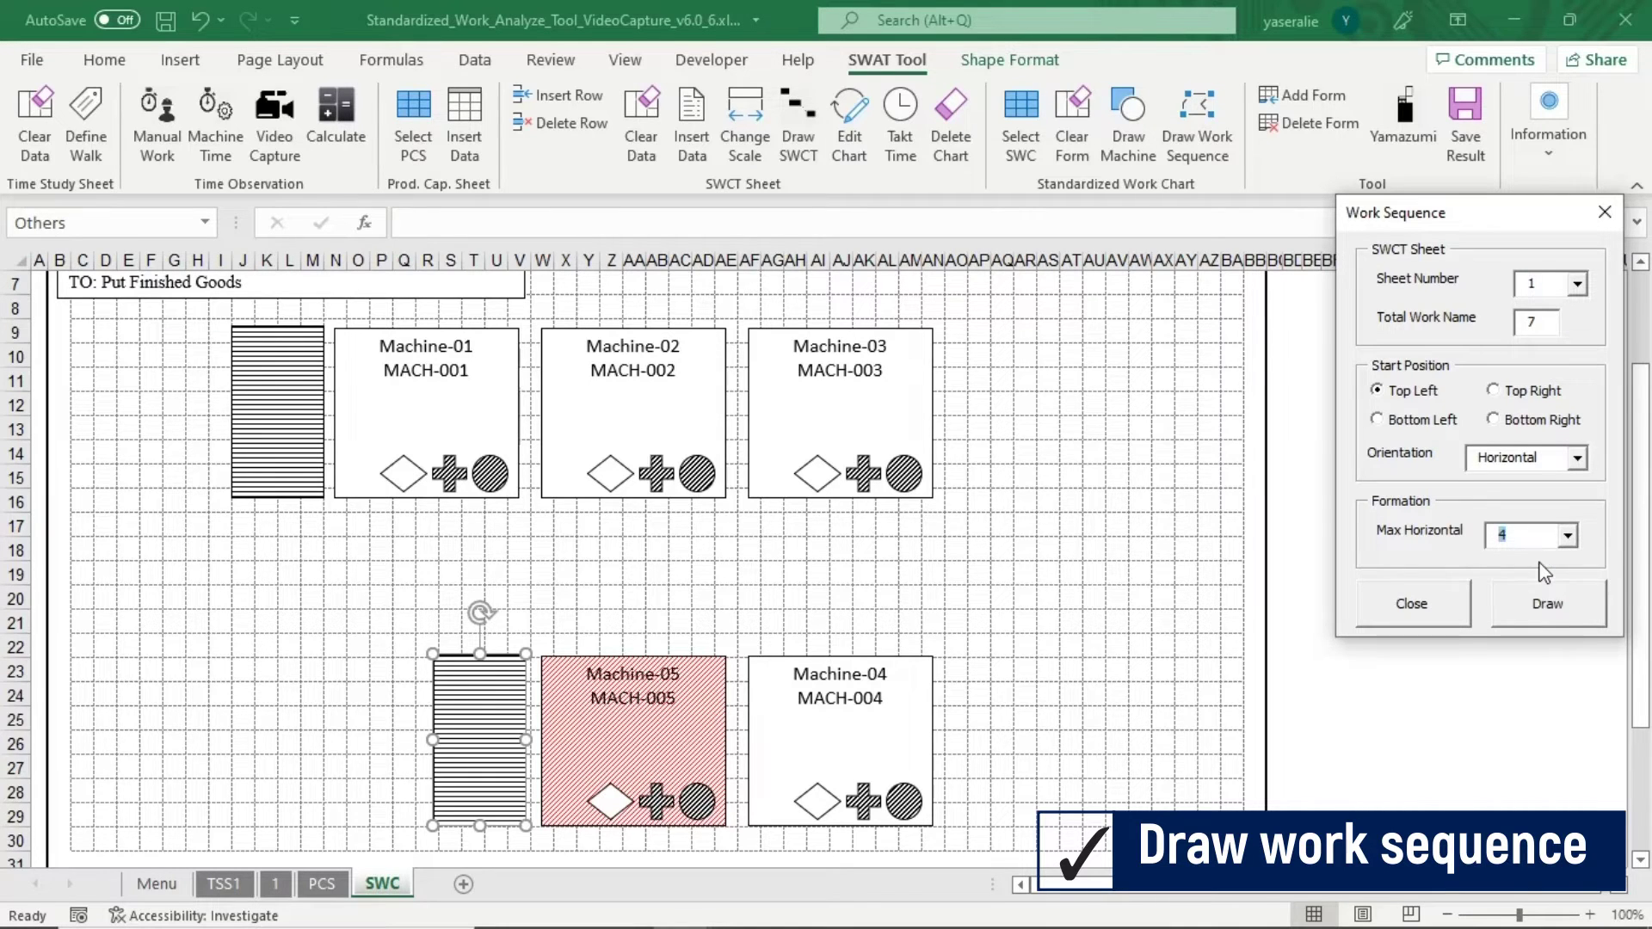
click(1548, 605)
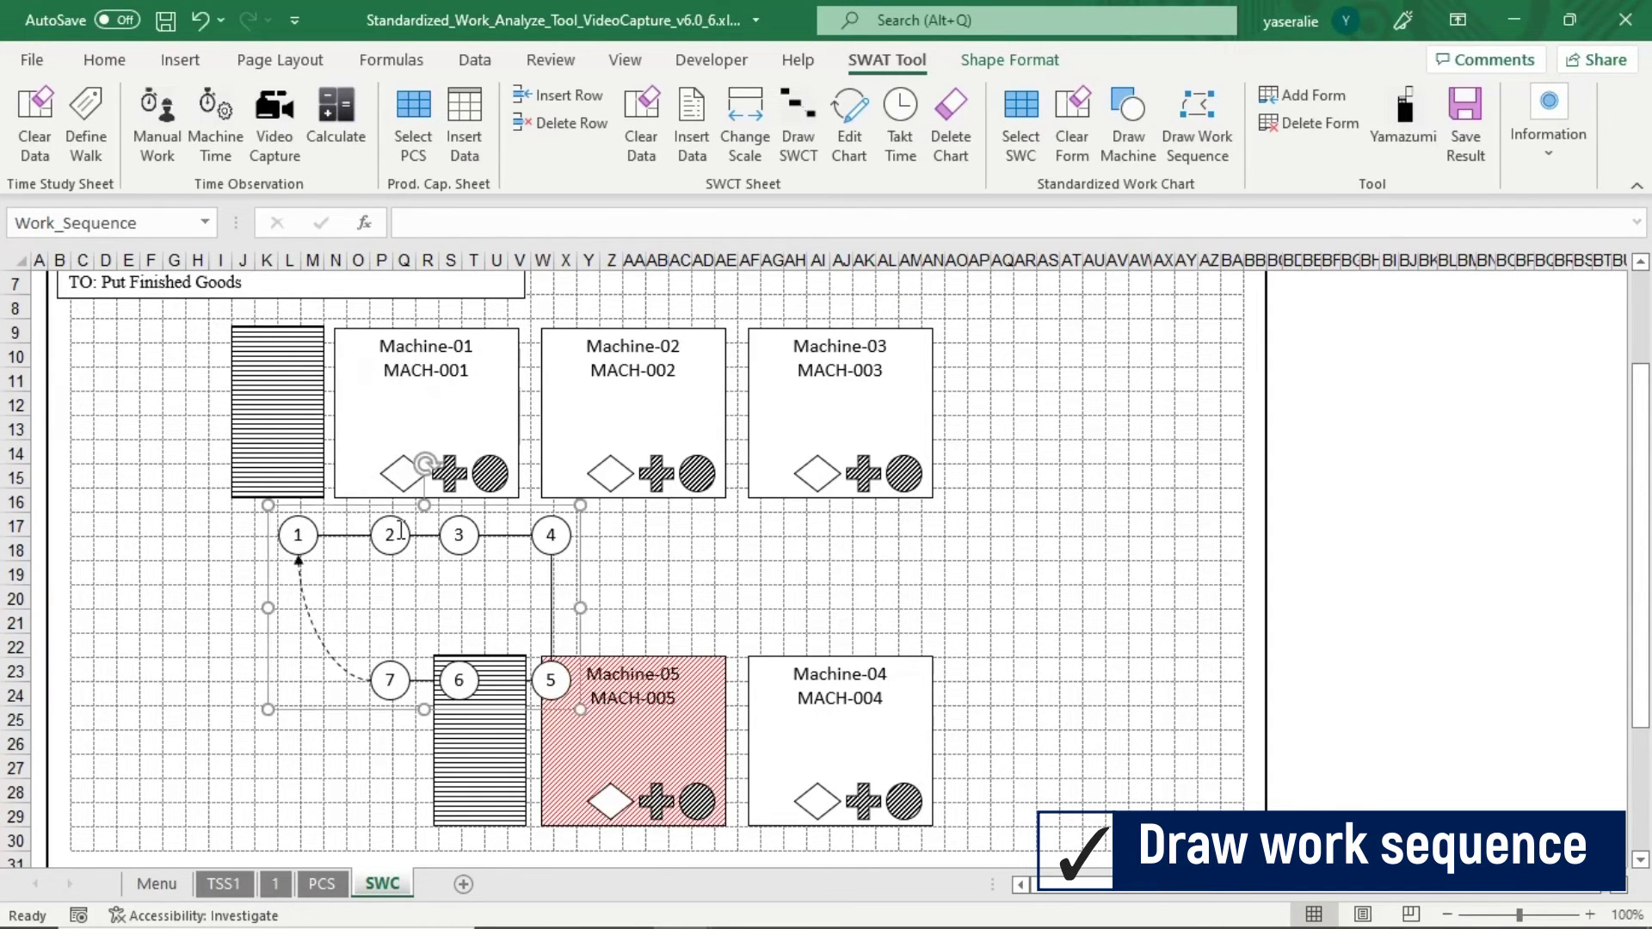
Shift step circles 3 and 4 right, with circle 4 below Machine-03
click(466, 532)
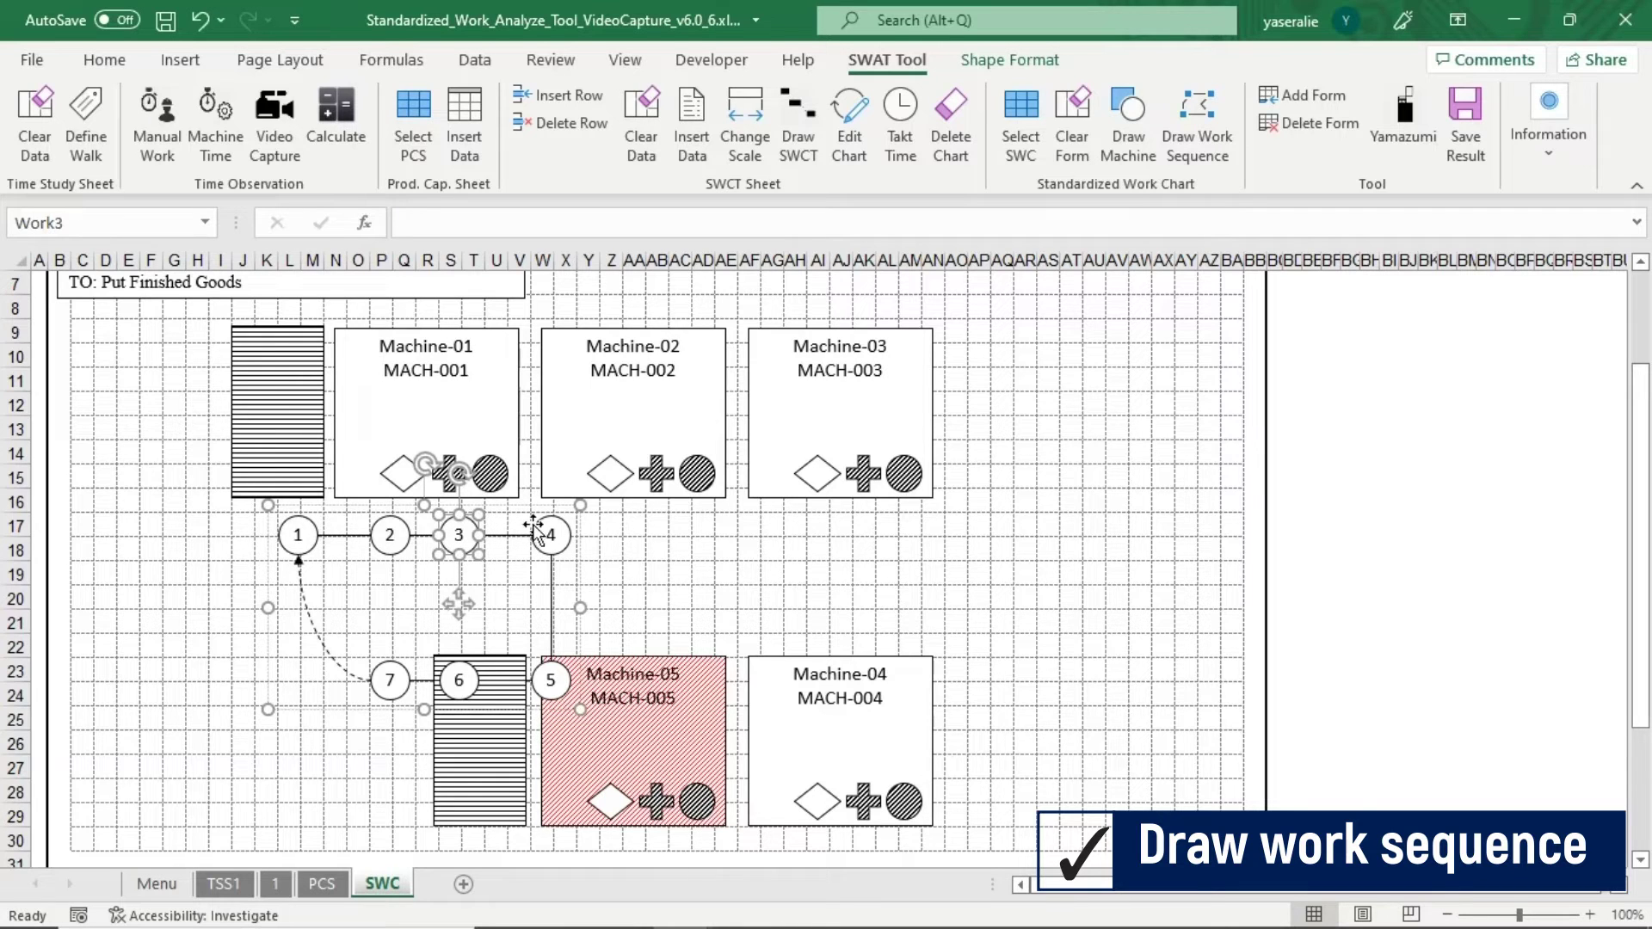
shift+click(536, 532)
key(Right)
key(Right)
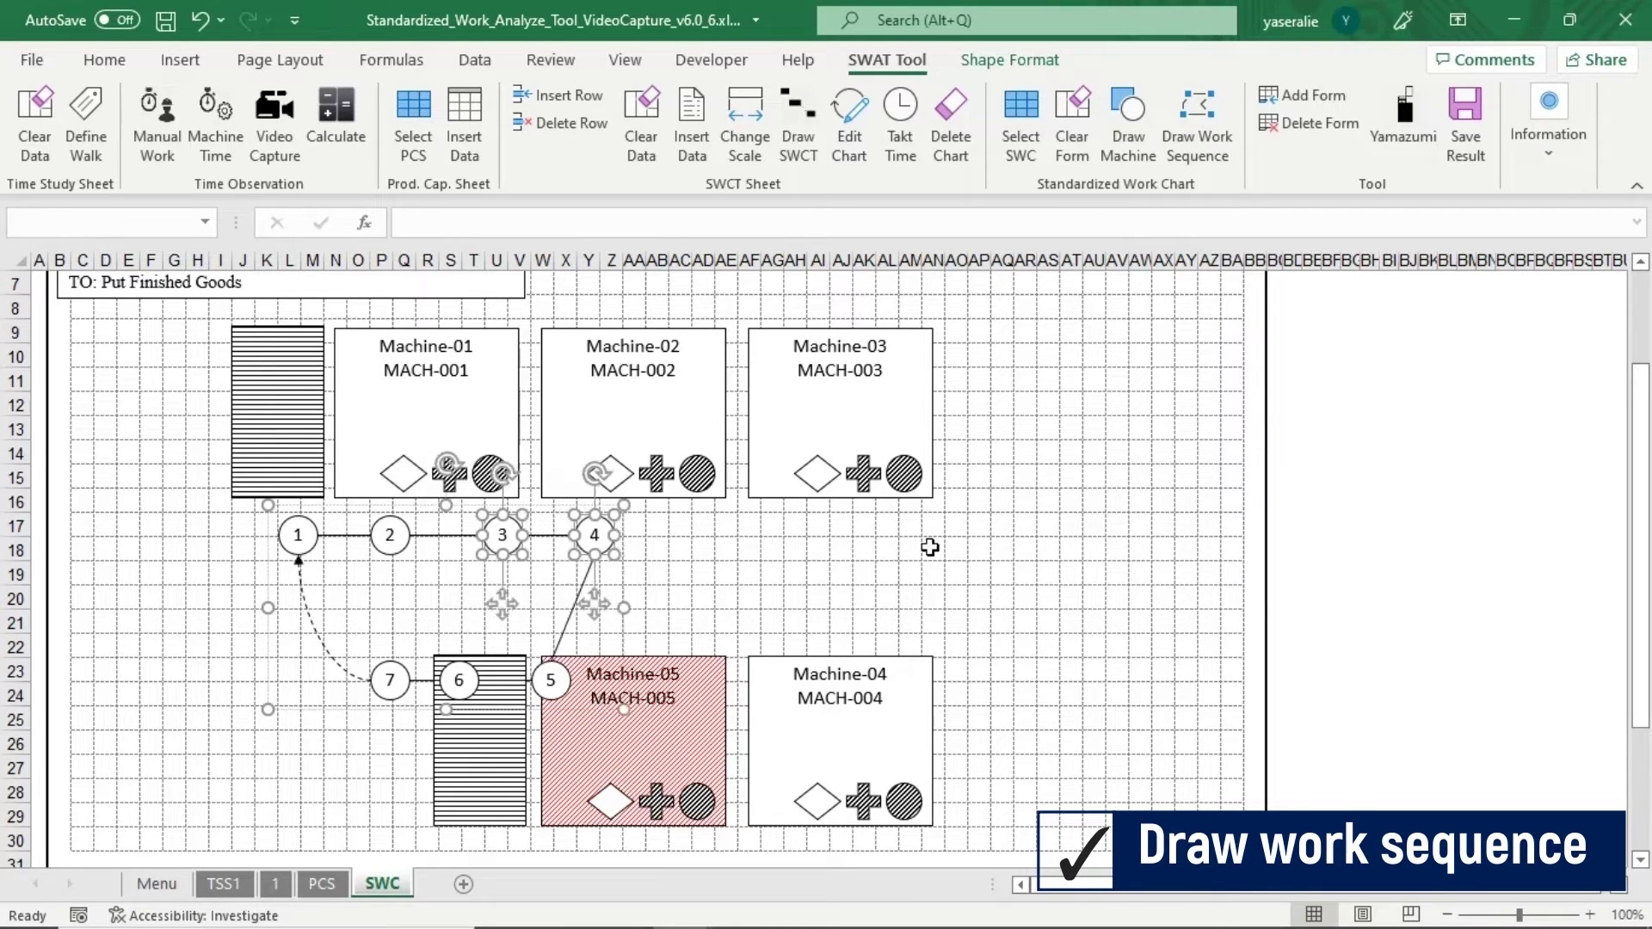
key(Right)
key(Right)
key(Right)
key(Right)
key(Right)
key(Right)
click(790, 542)
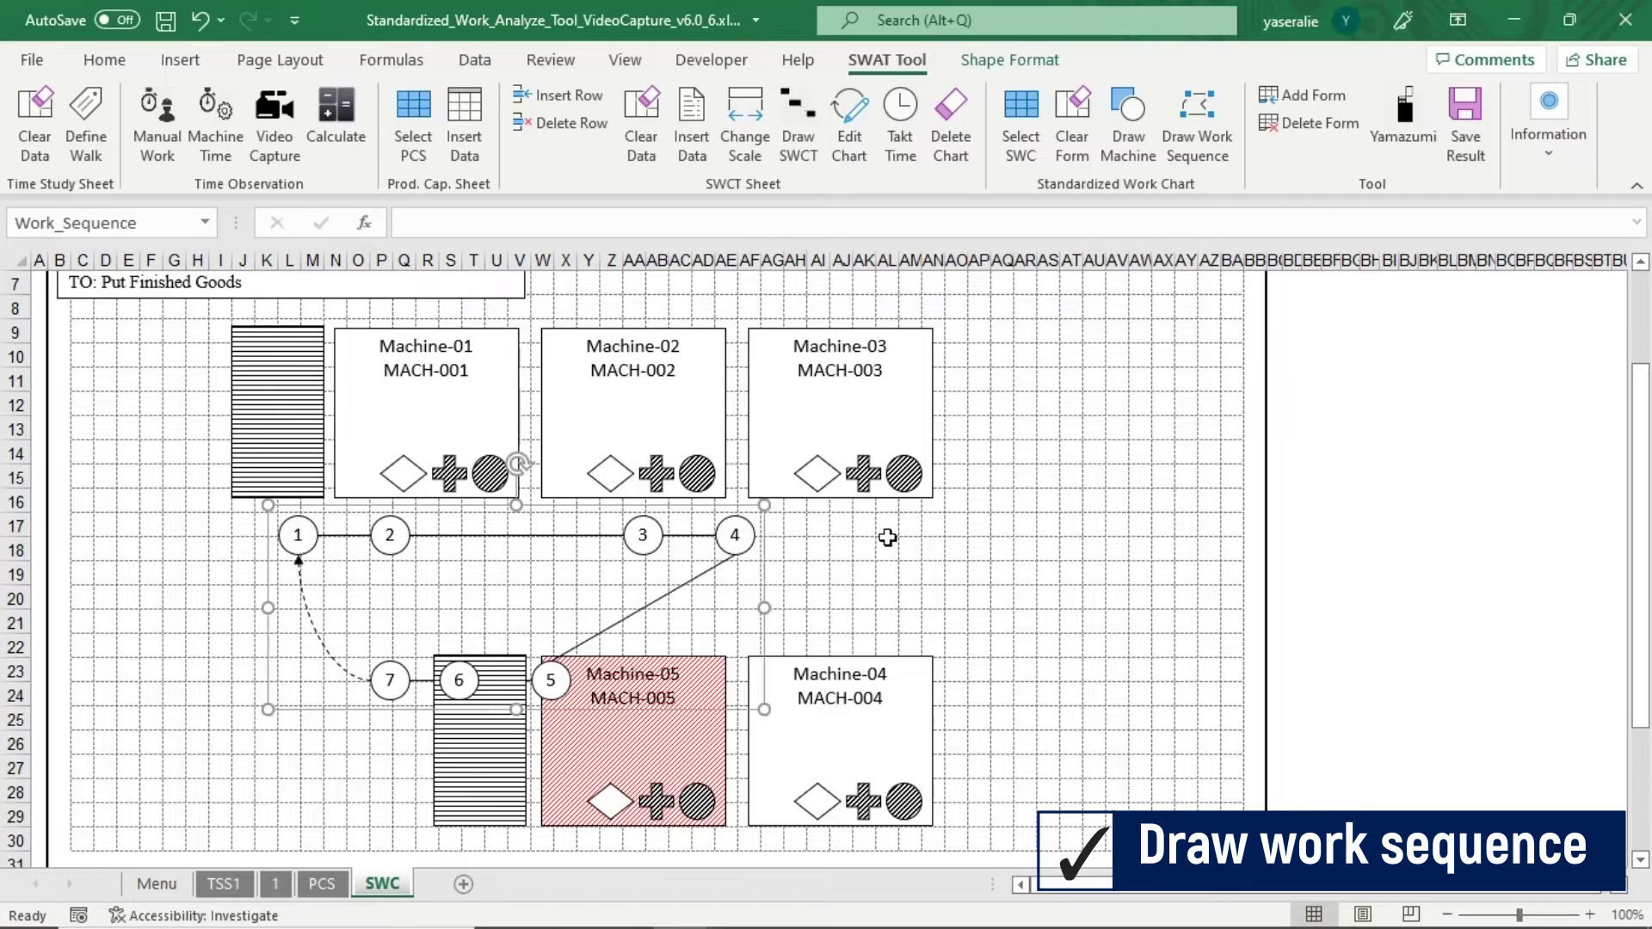
click(739, 533)
key(Right)
key(Right)
key(Right)
key(Right)
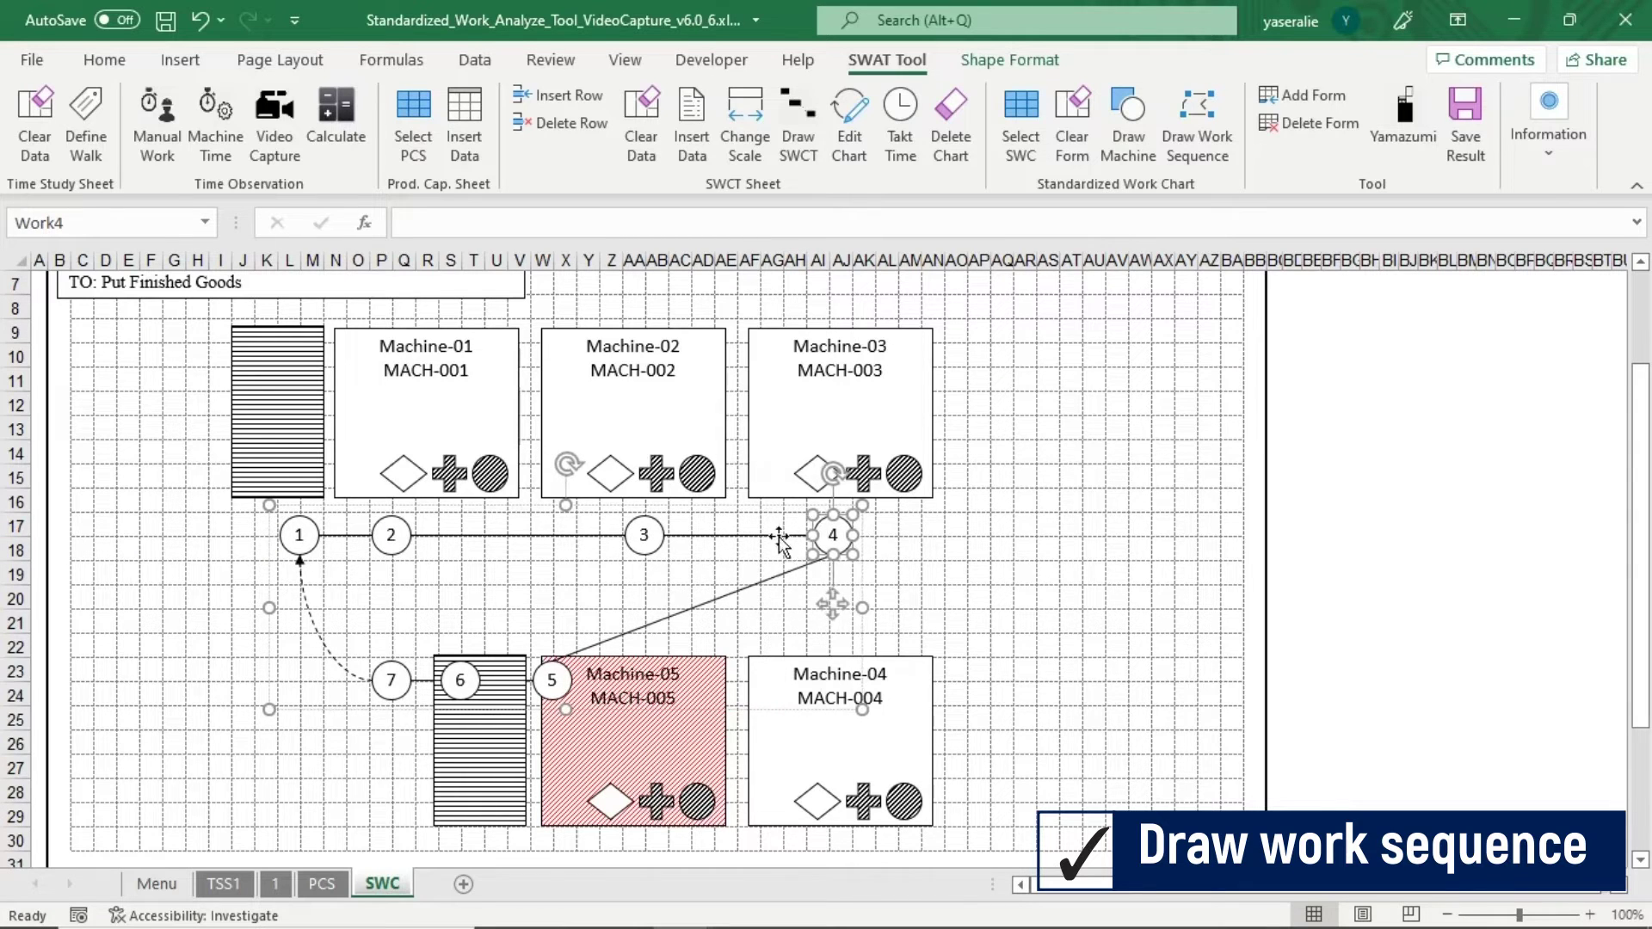
Move step circles 5, 6 and 7 up and to the right
click(392, 680)
shift+click(460, 680)
shift+click(533, 676)
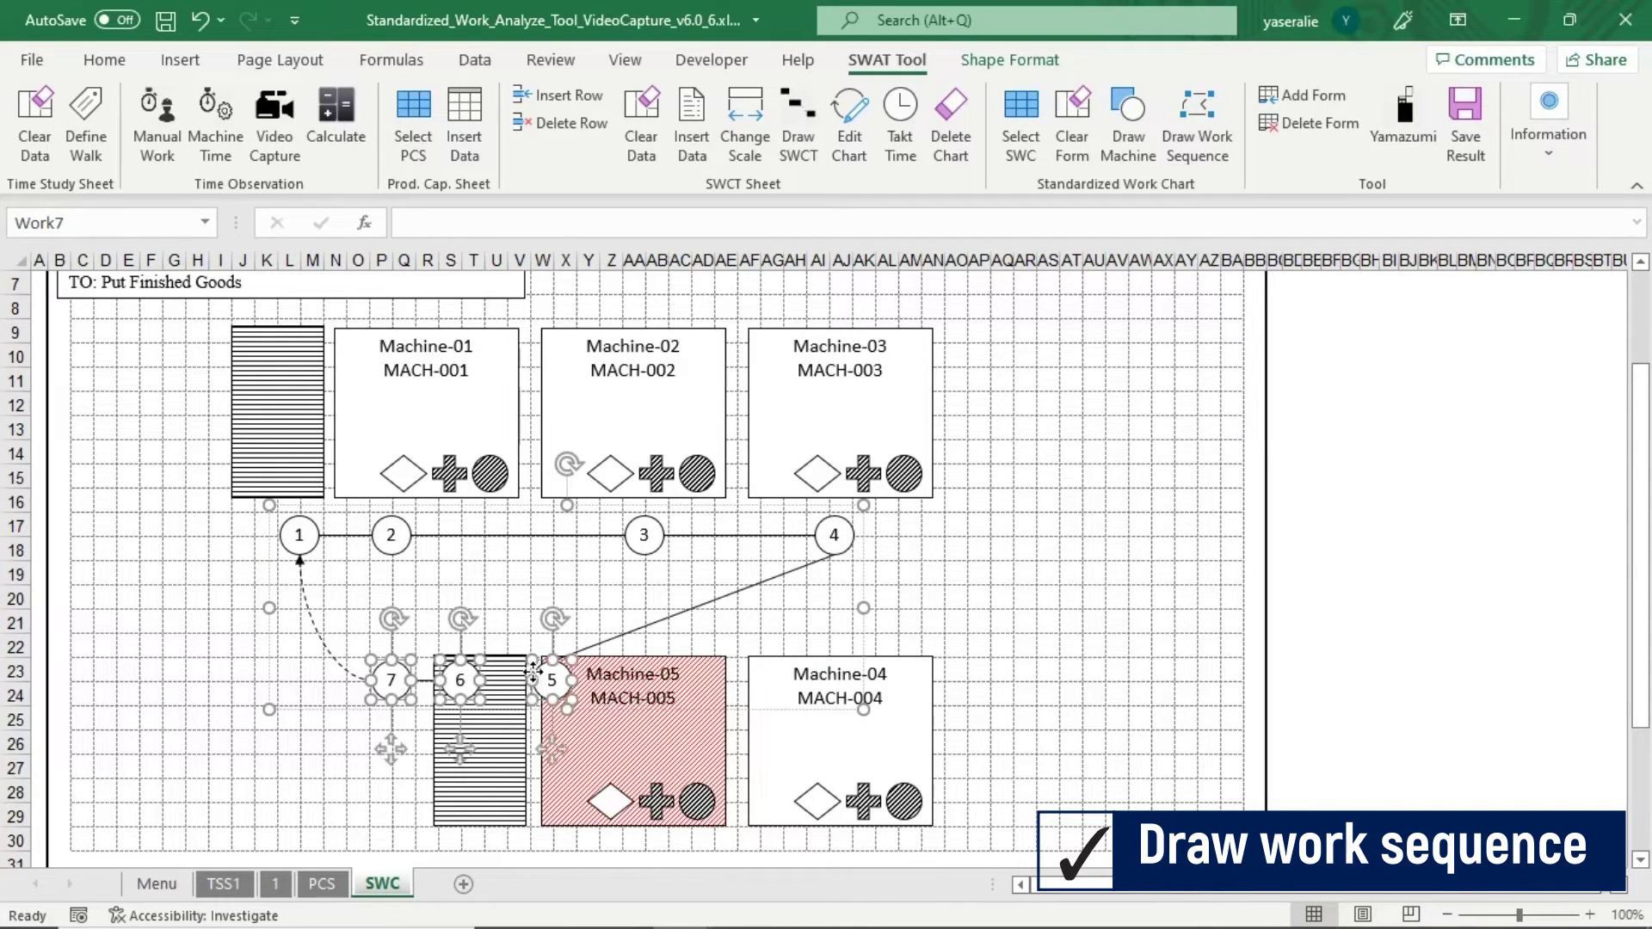
key(Up)
key(Up)
key(Up)
key(Up)
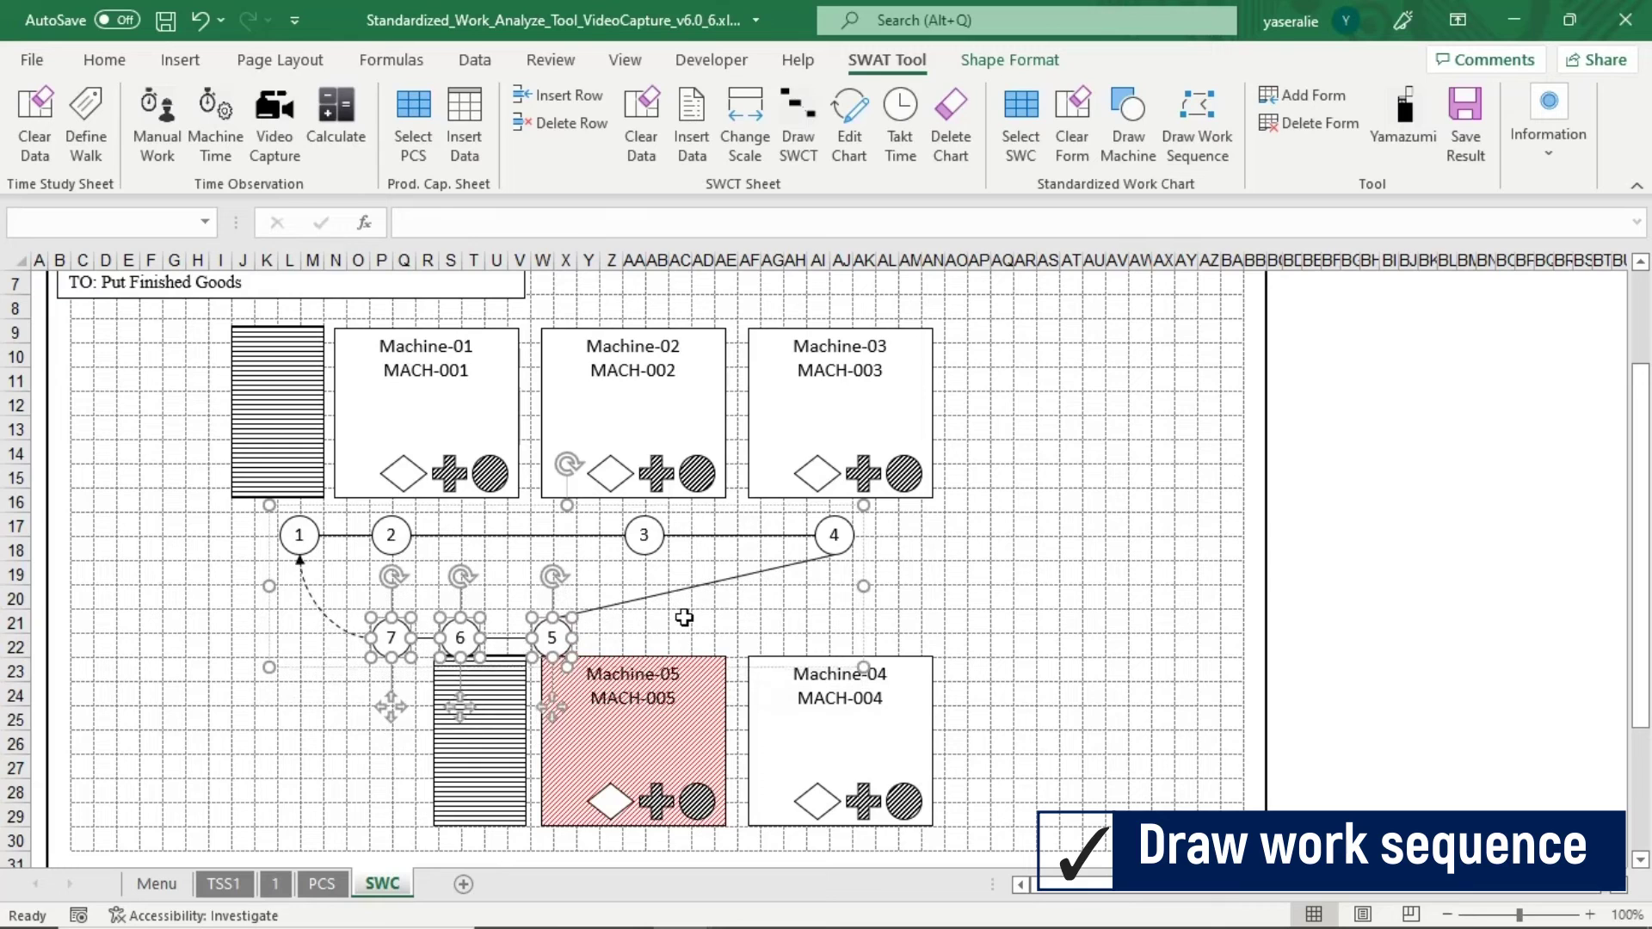
key(Up)
key(Right)
key(Right)
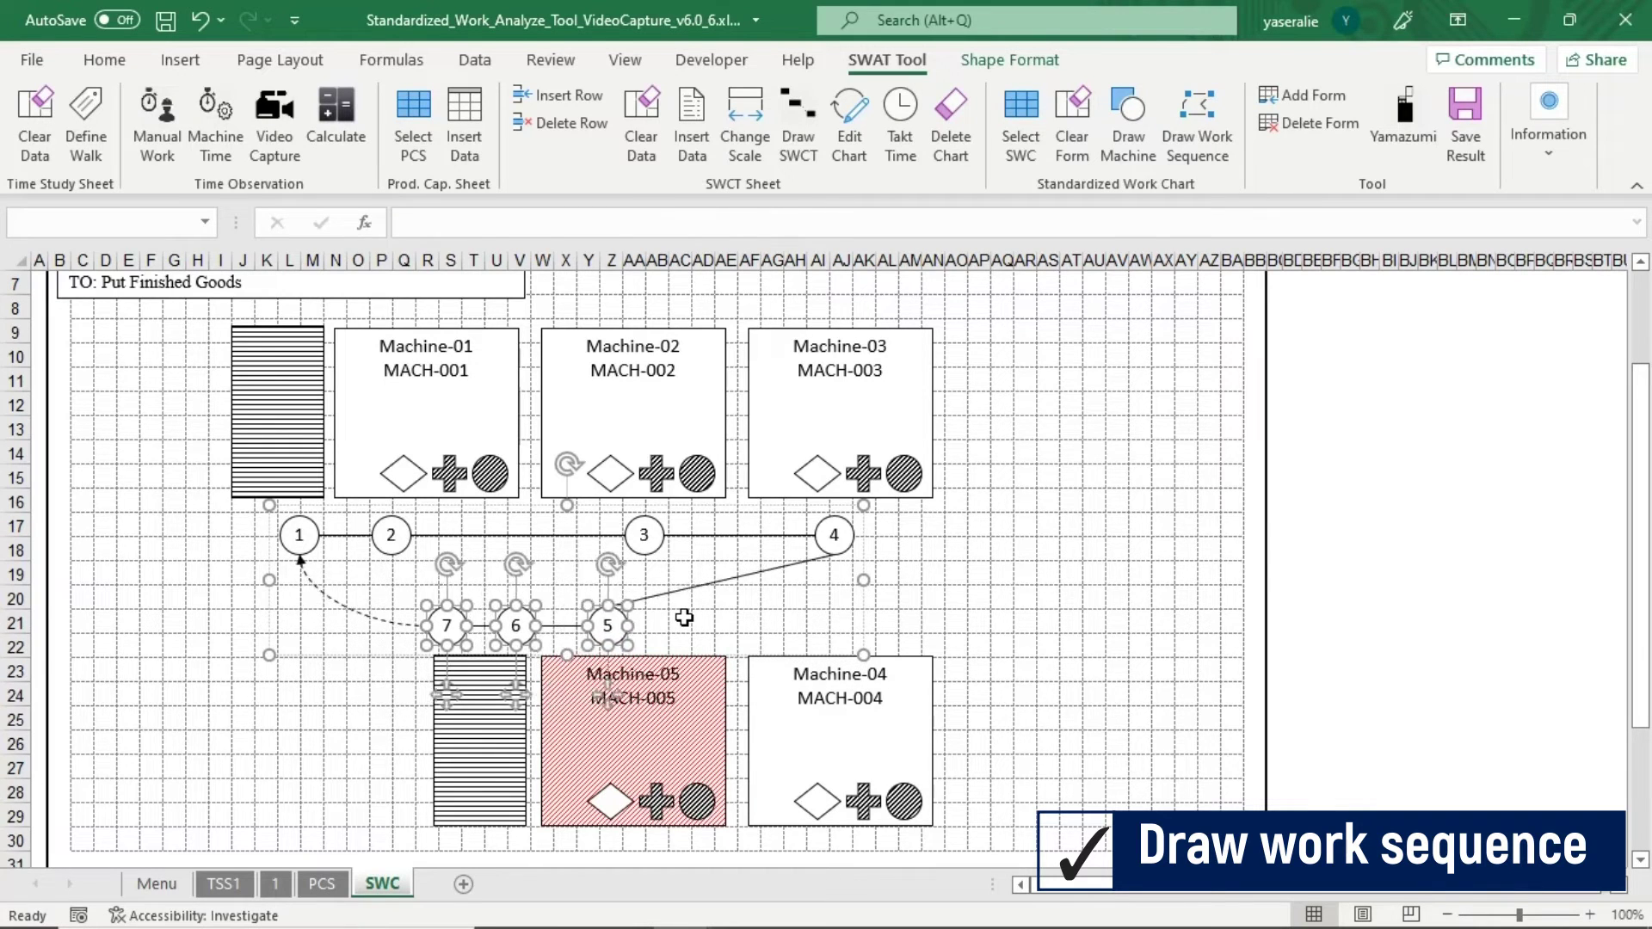
key(Right)
key(Right)
click(588, 593)
Respace circles 5 and 6 so circle 5 sits directly under circle 4
click(642, 611)
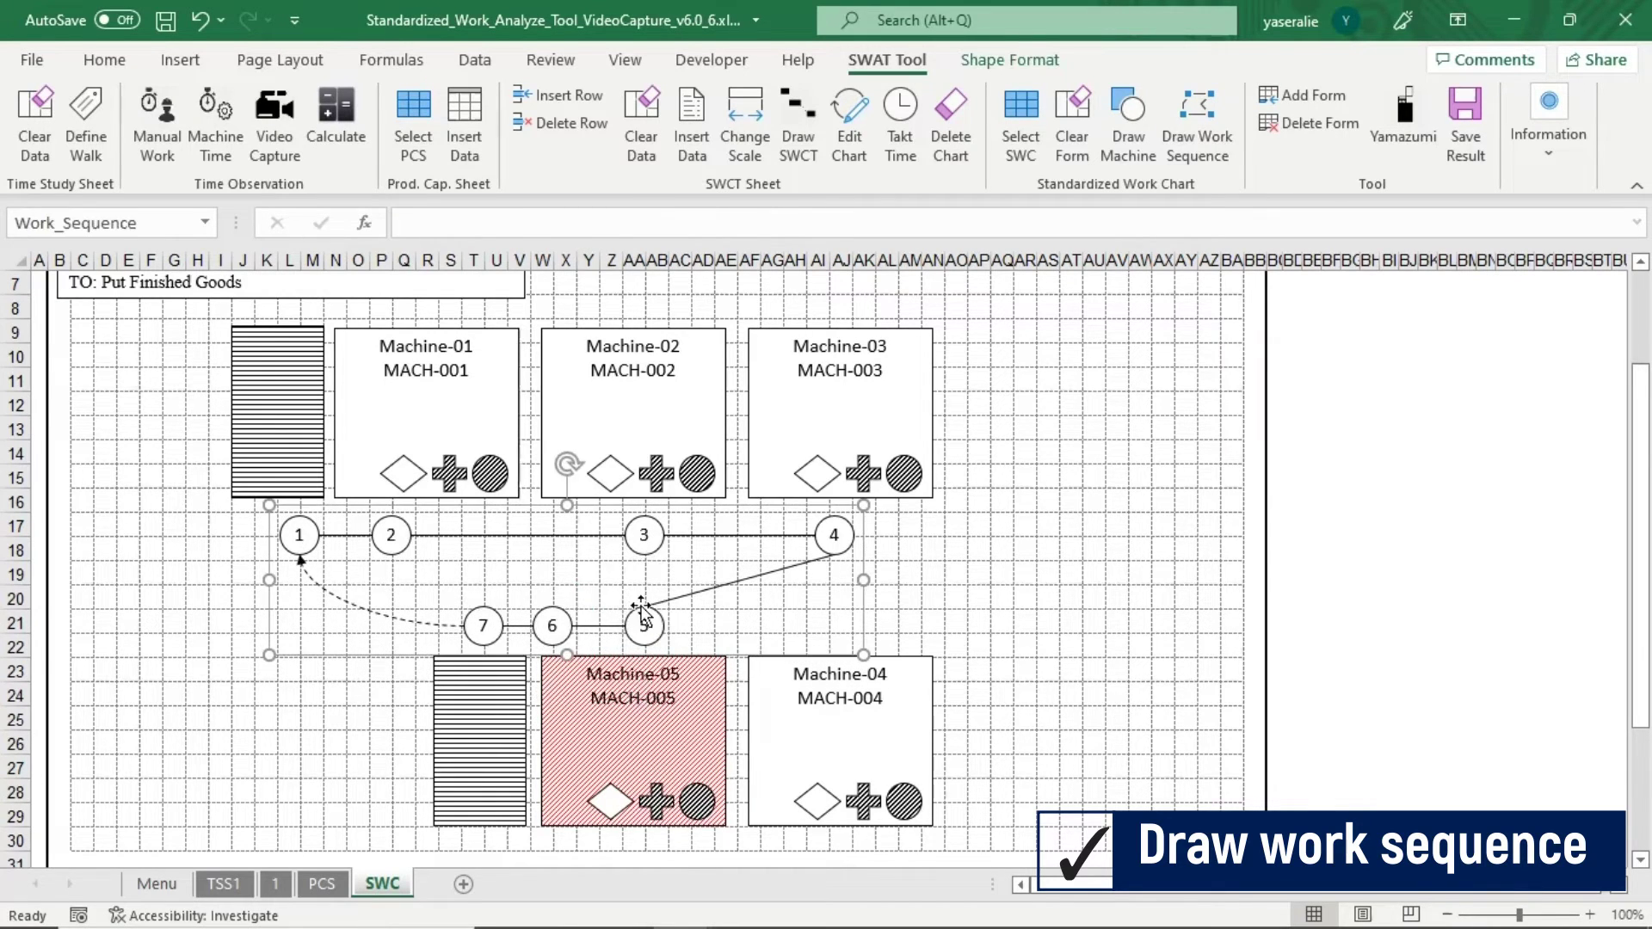
click(565, 613)
shift+click(641, 612)
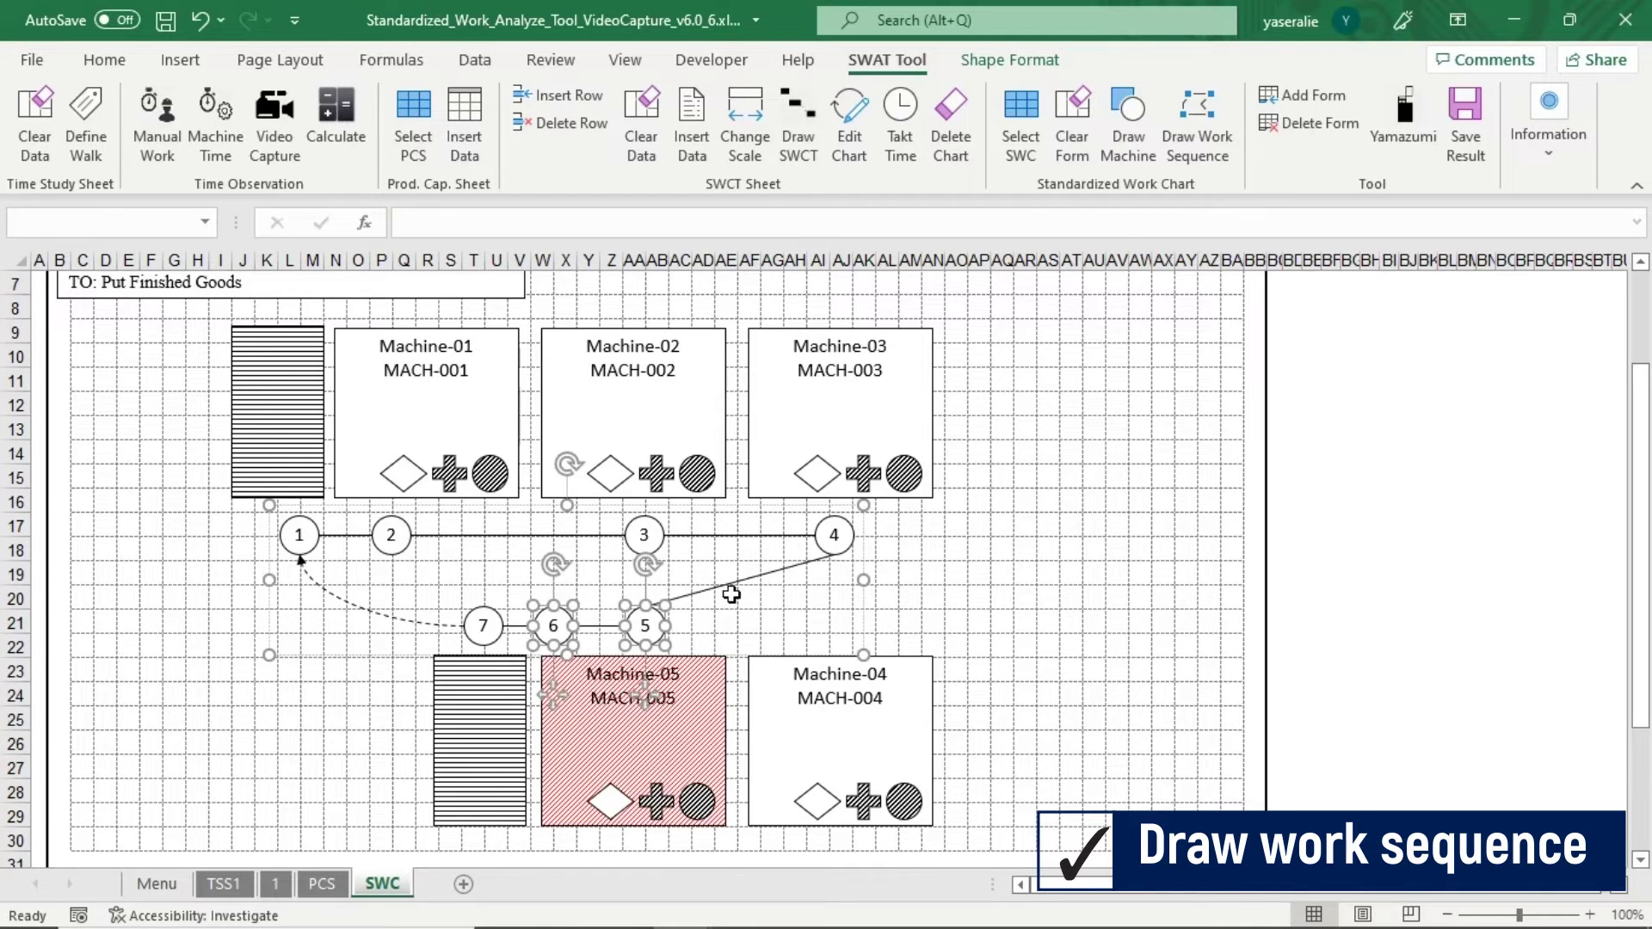
key(Right)
key(Right)
key(Right)
key(Right)
key(Right)
click(726, 583)
click(723, 613)
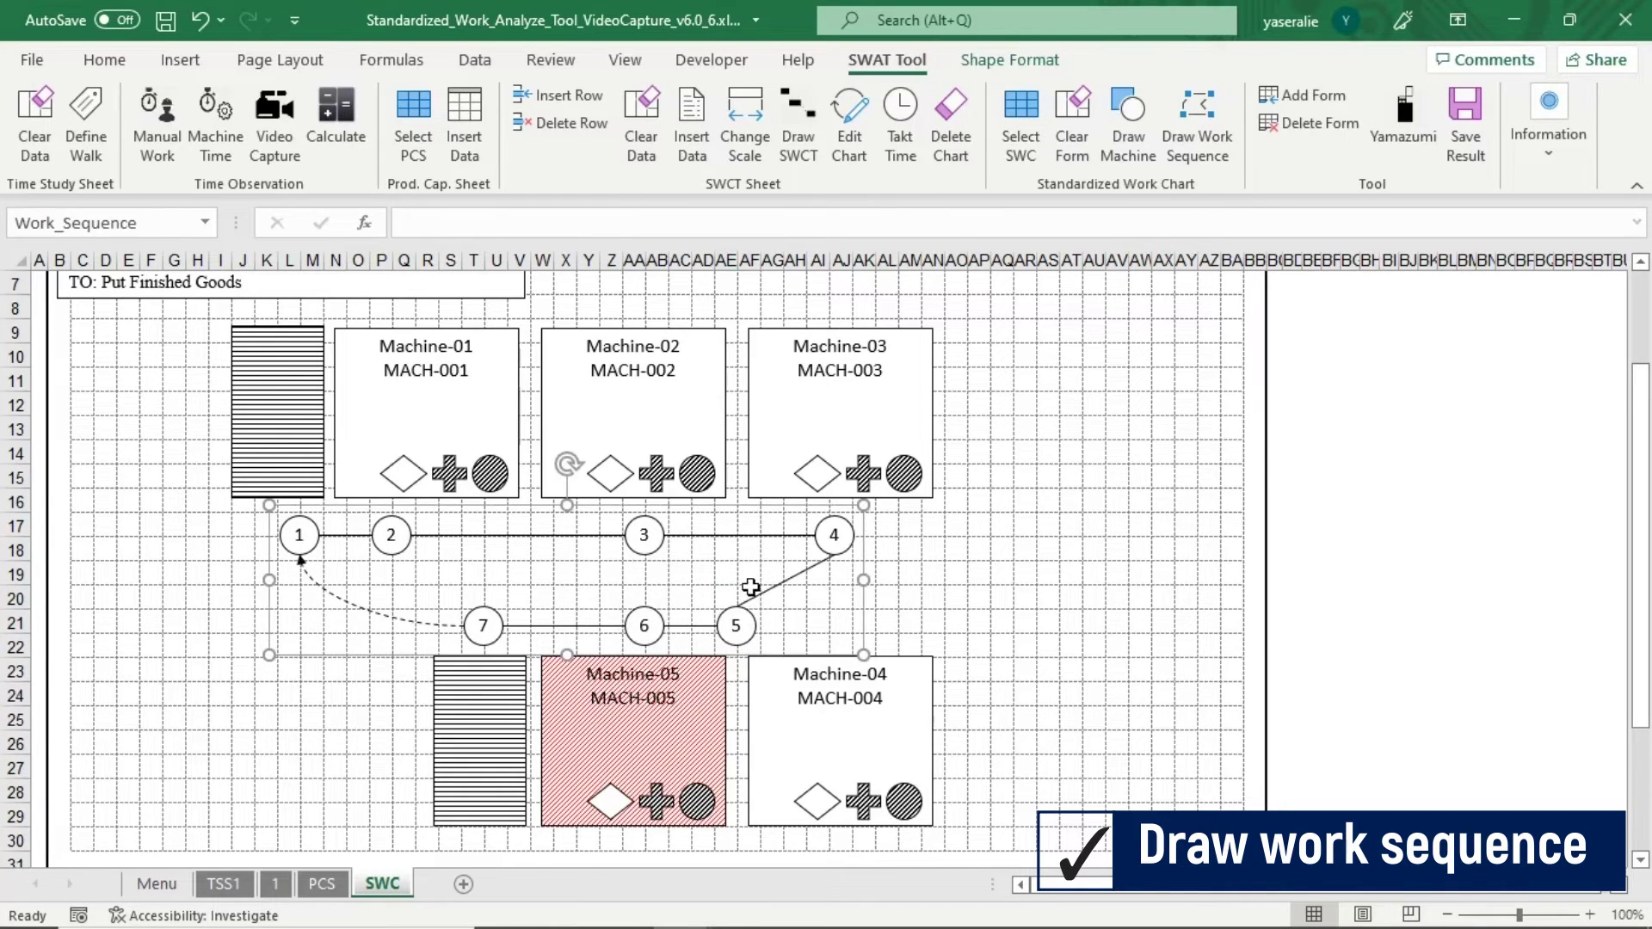
click(723, 613)
key(Right)
key(Right)
key(Right)
key(Right)
key(Right)
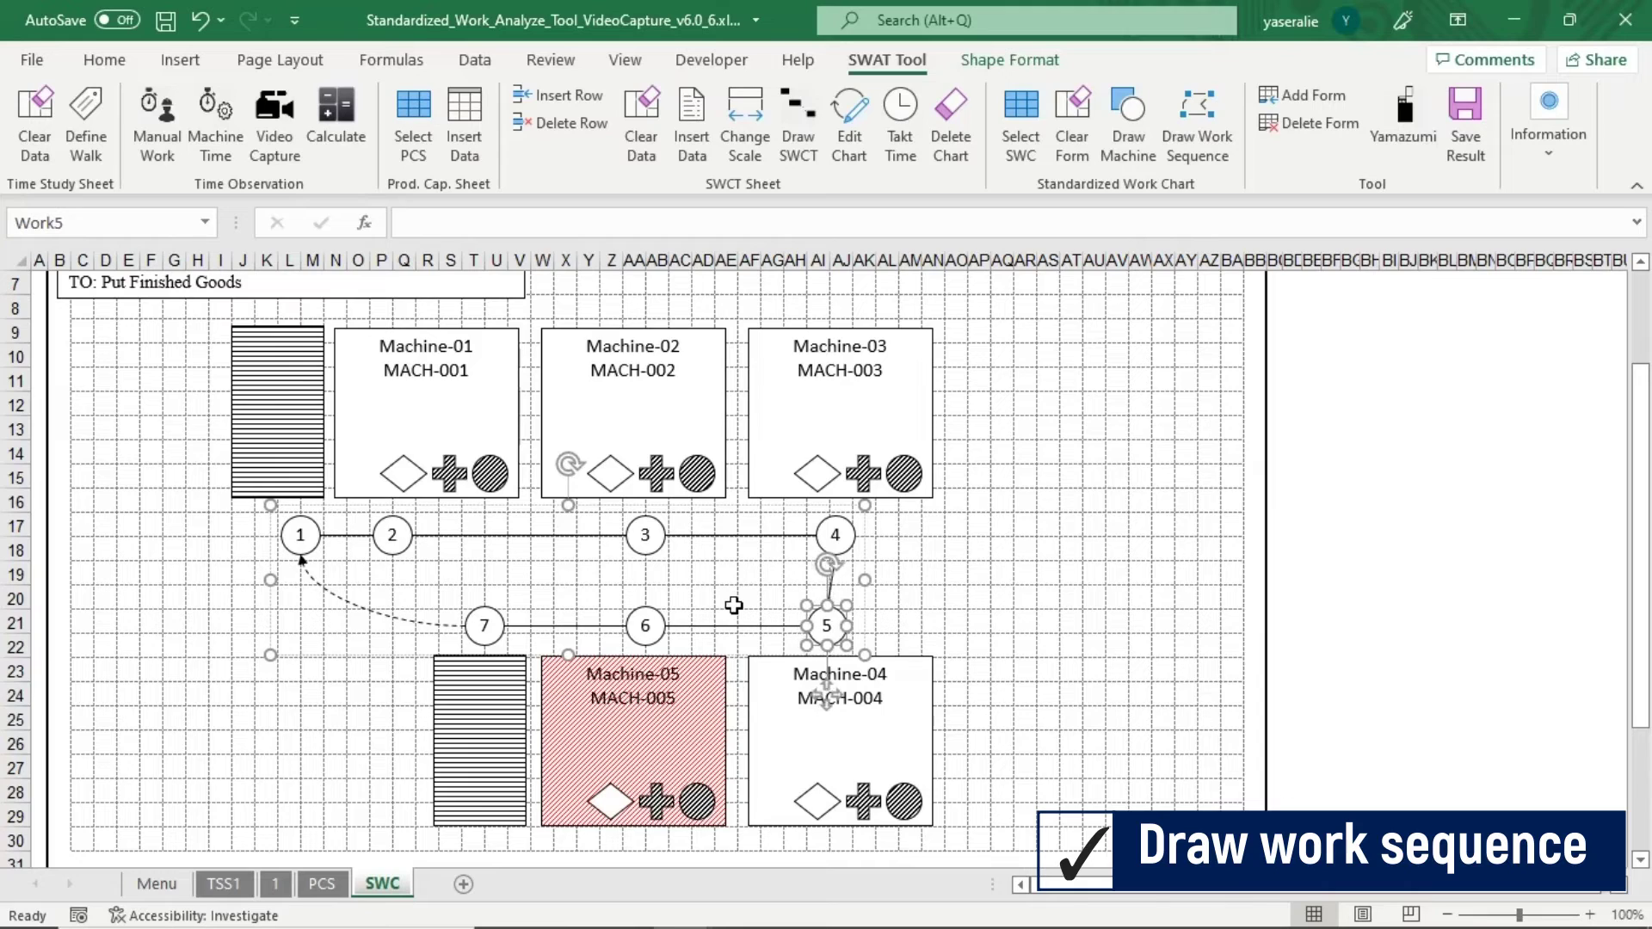
key(Right)
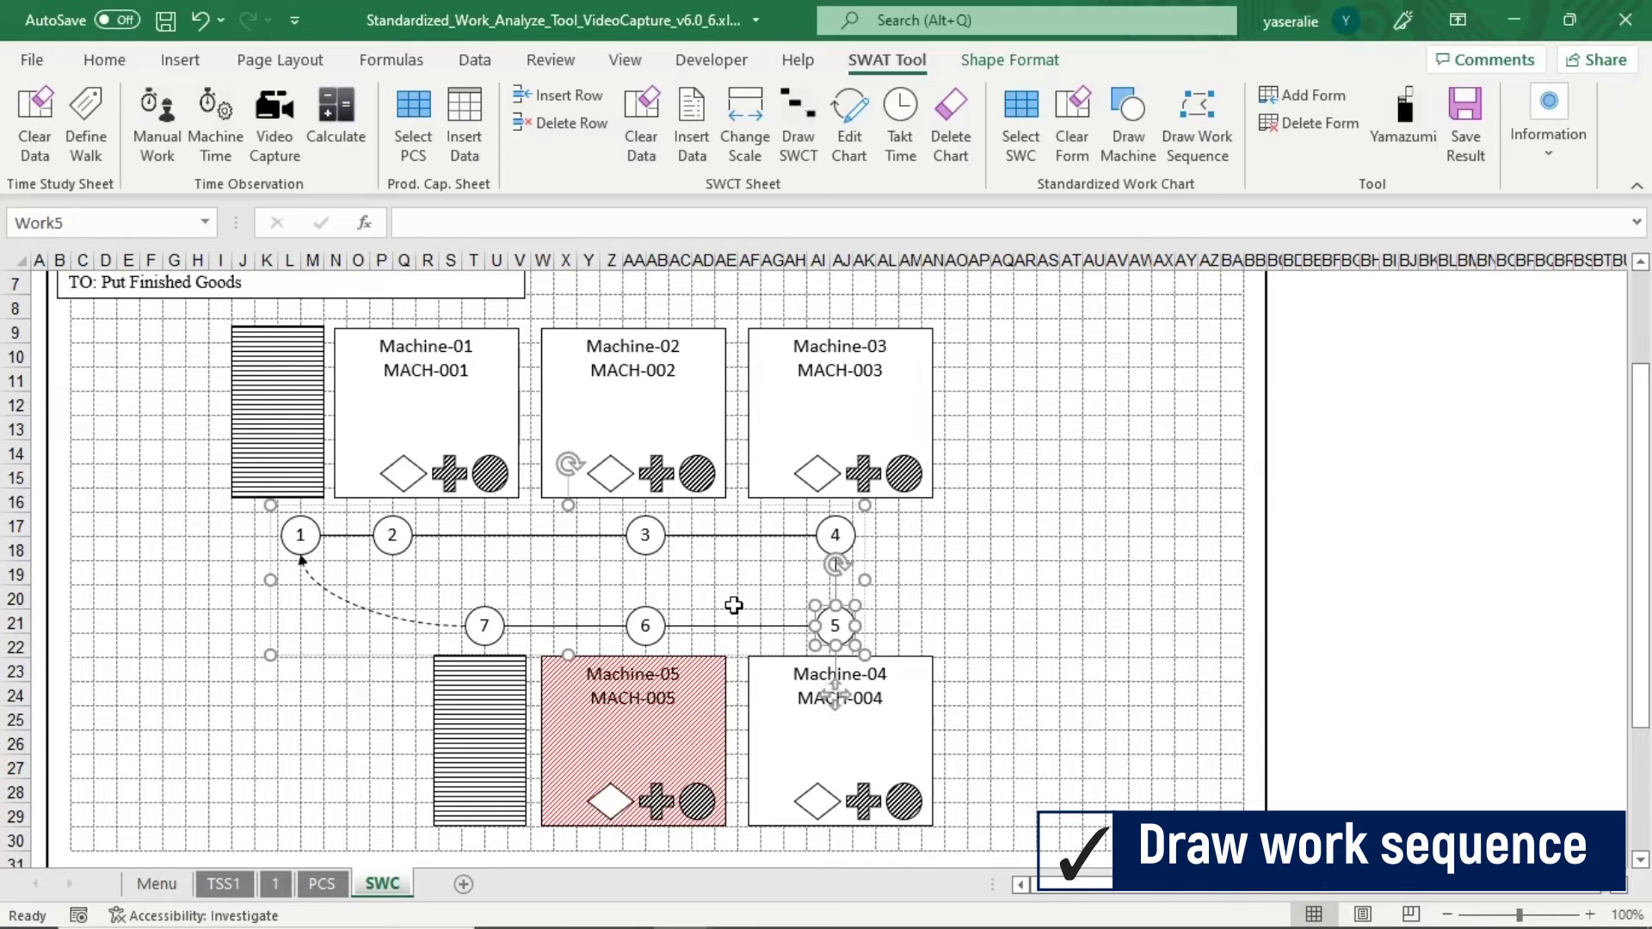
click(957, 619)
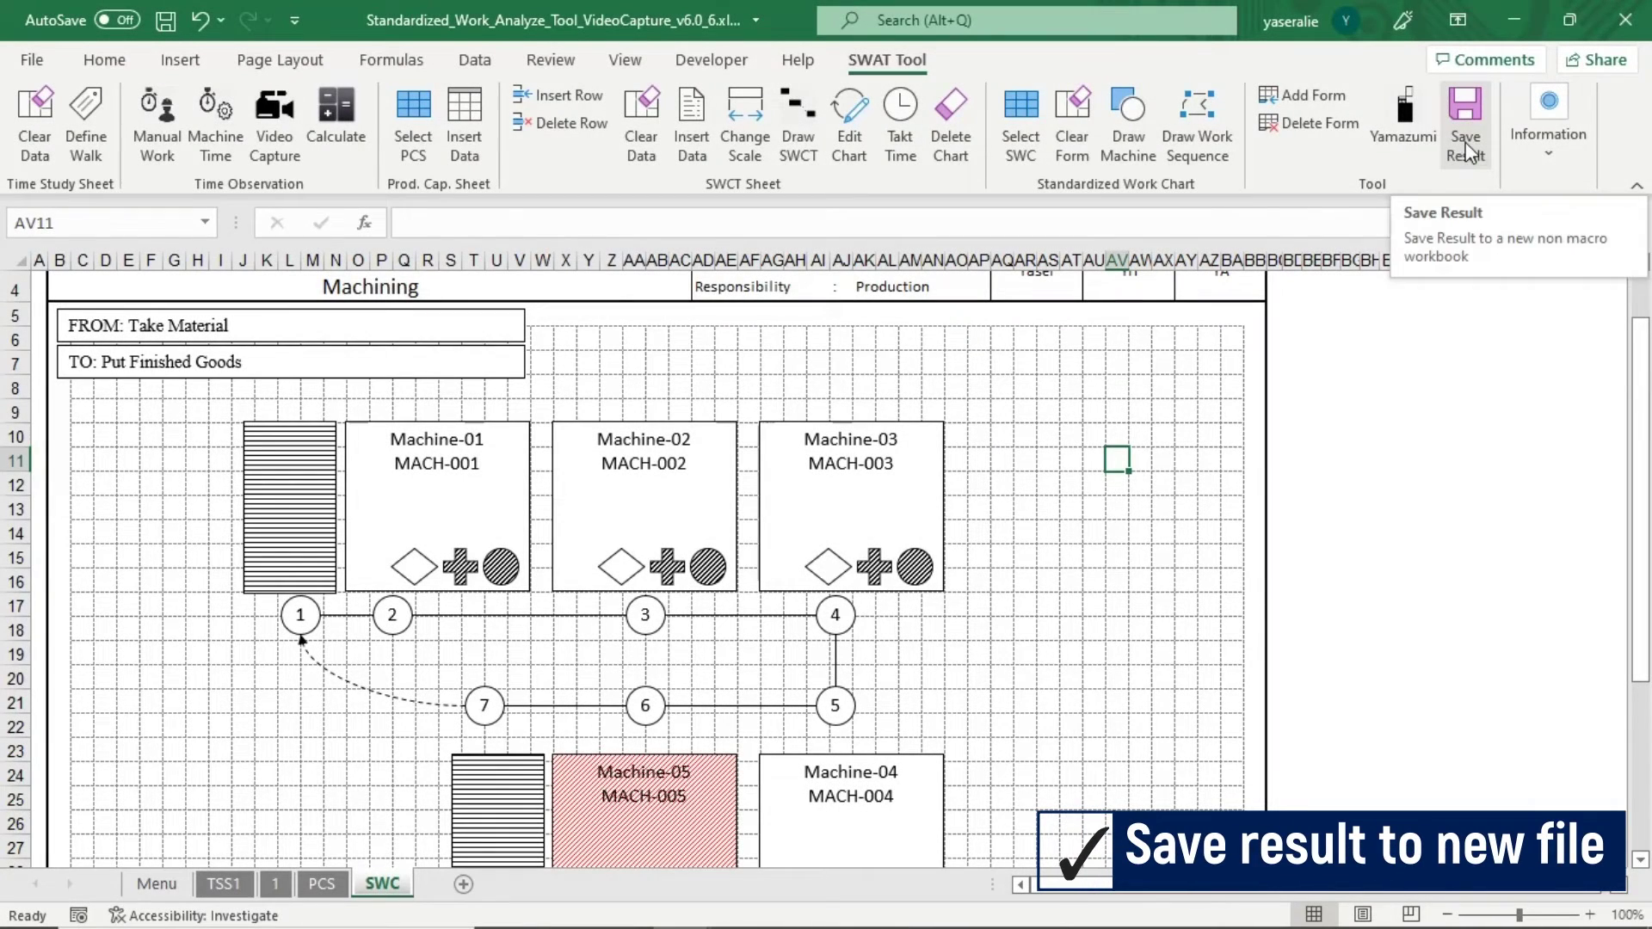
Save the SWAT Tool result, confirming the copy into a new workbook, Book1
click(1467, 147)
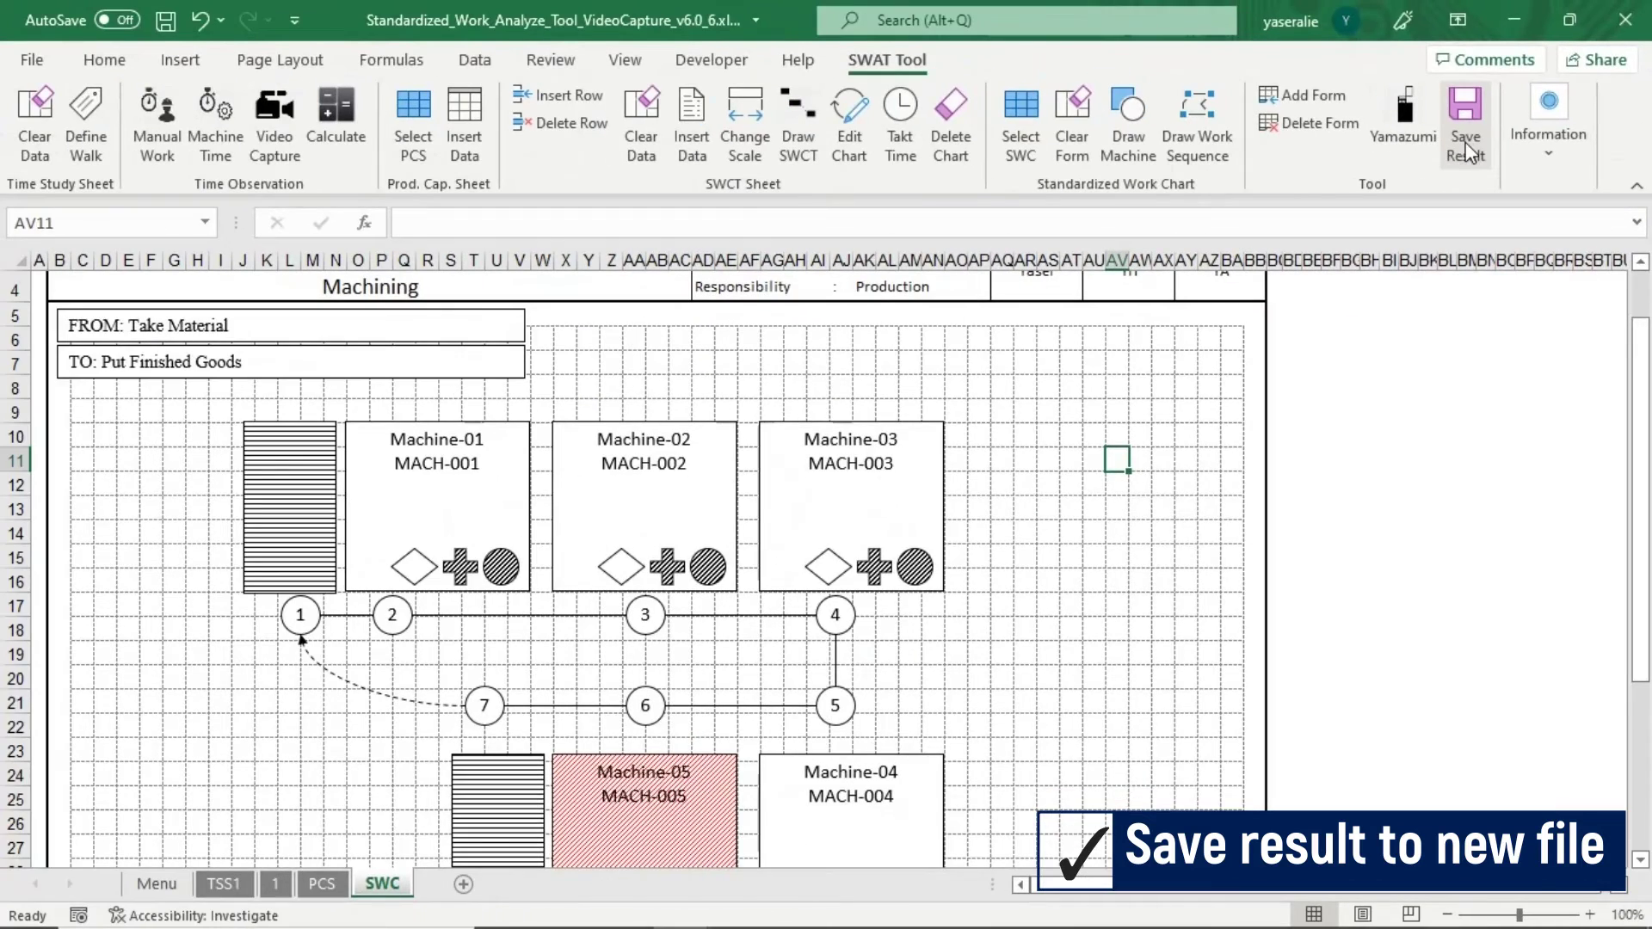
click(1467, 148)
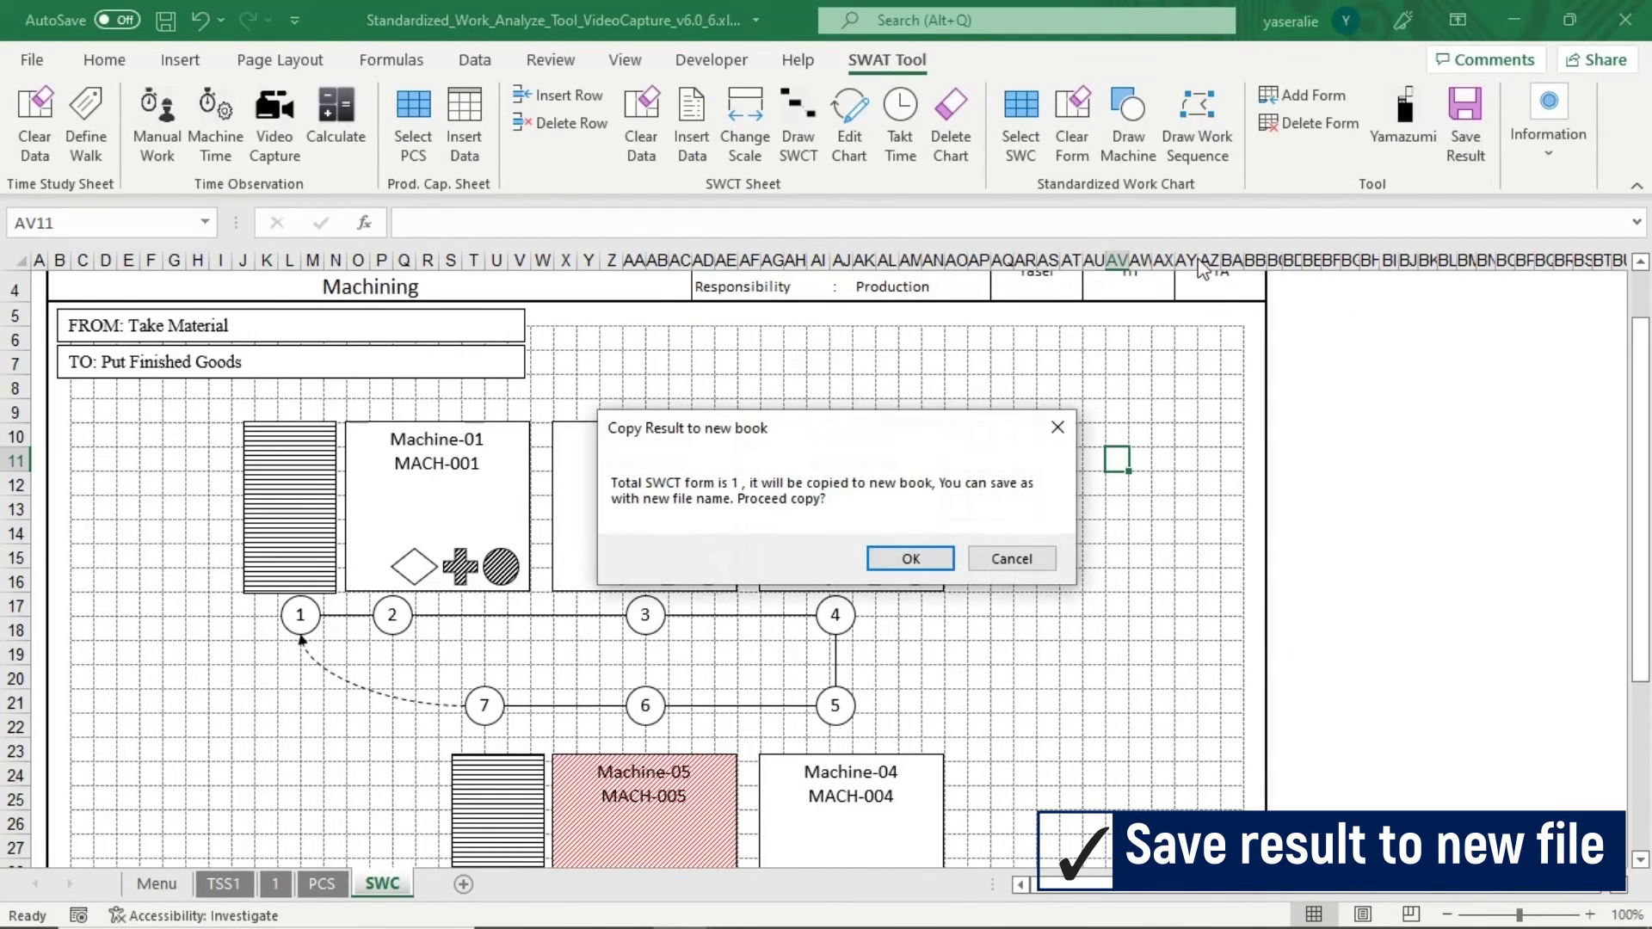
click(942, 557)
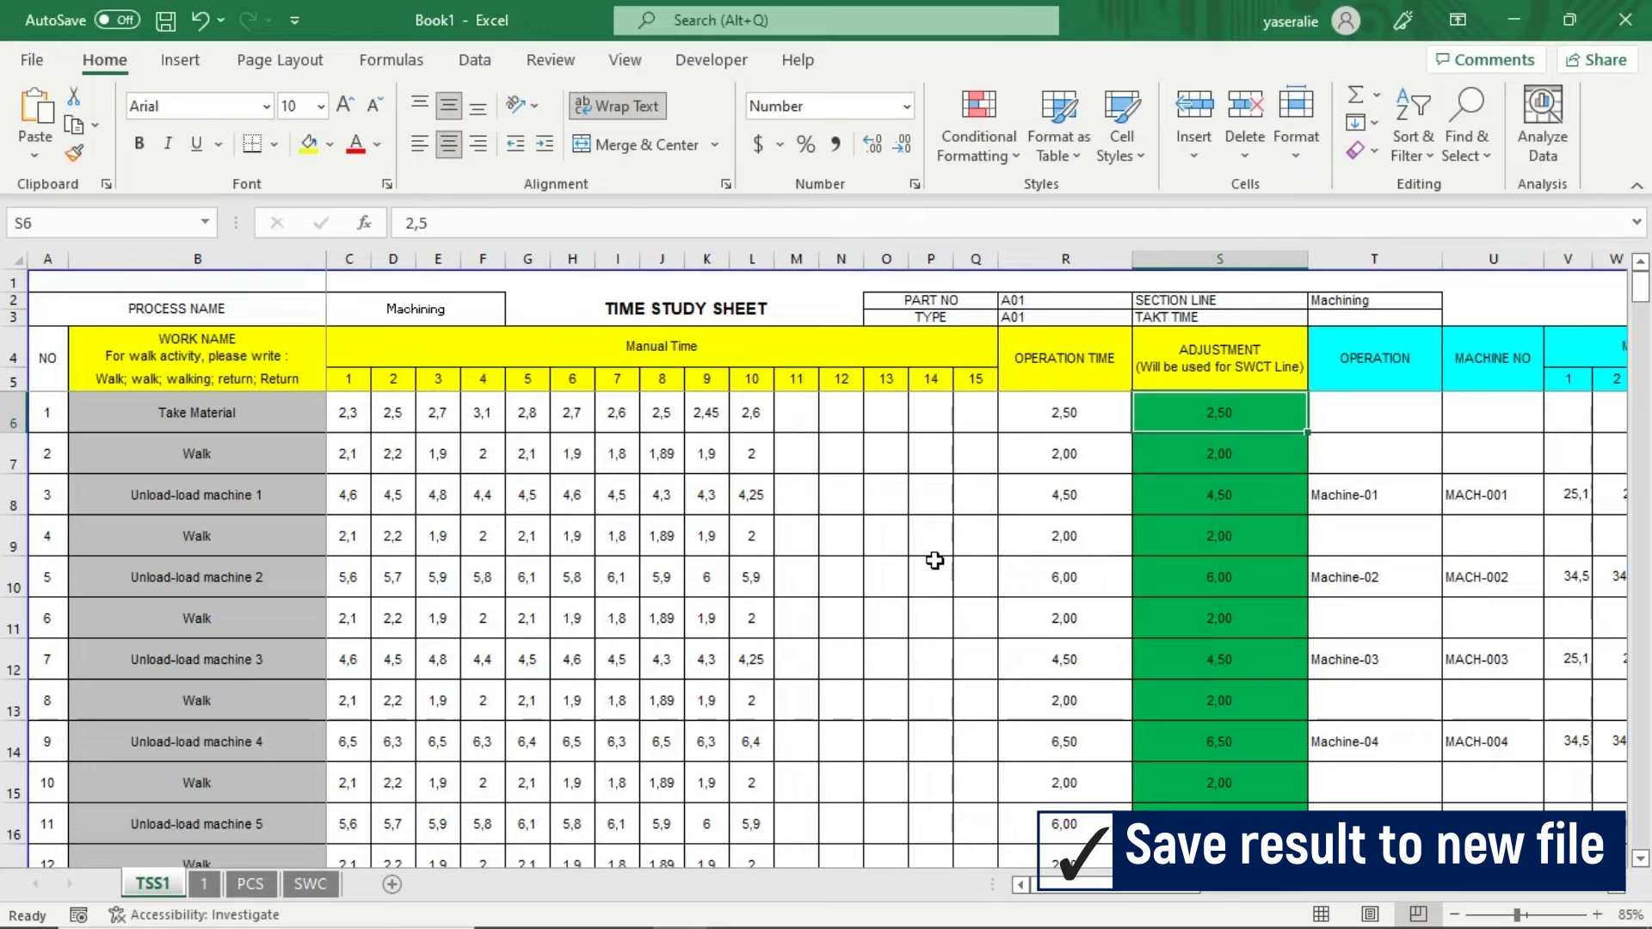
Check Book1's copied sheets 1, PCS and SWC
click(204, 884)
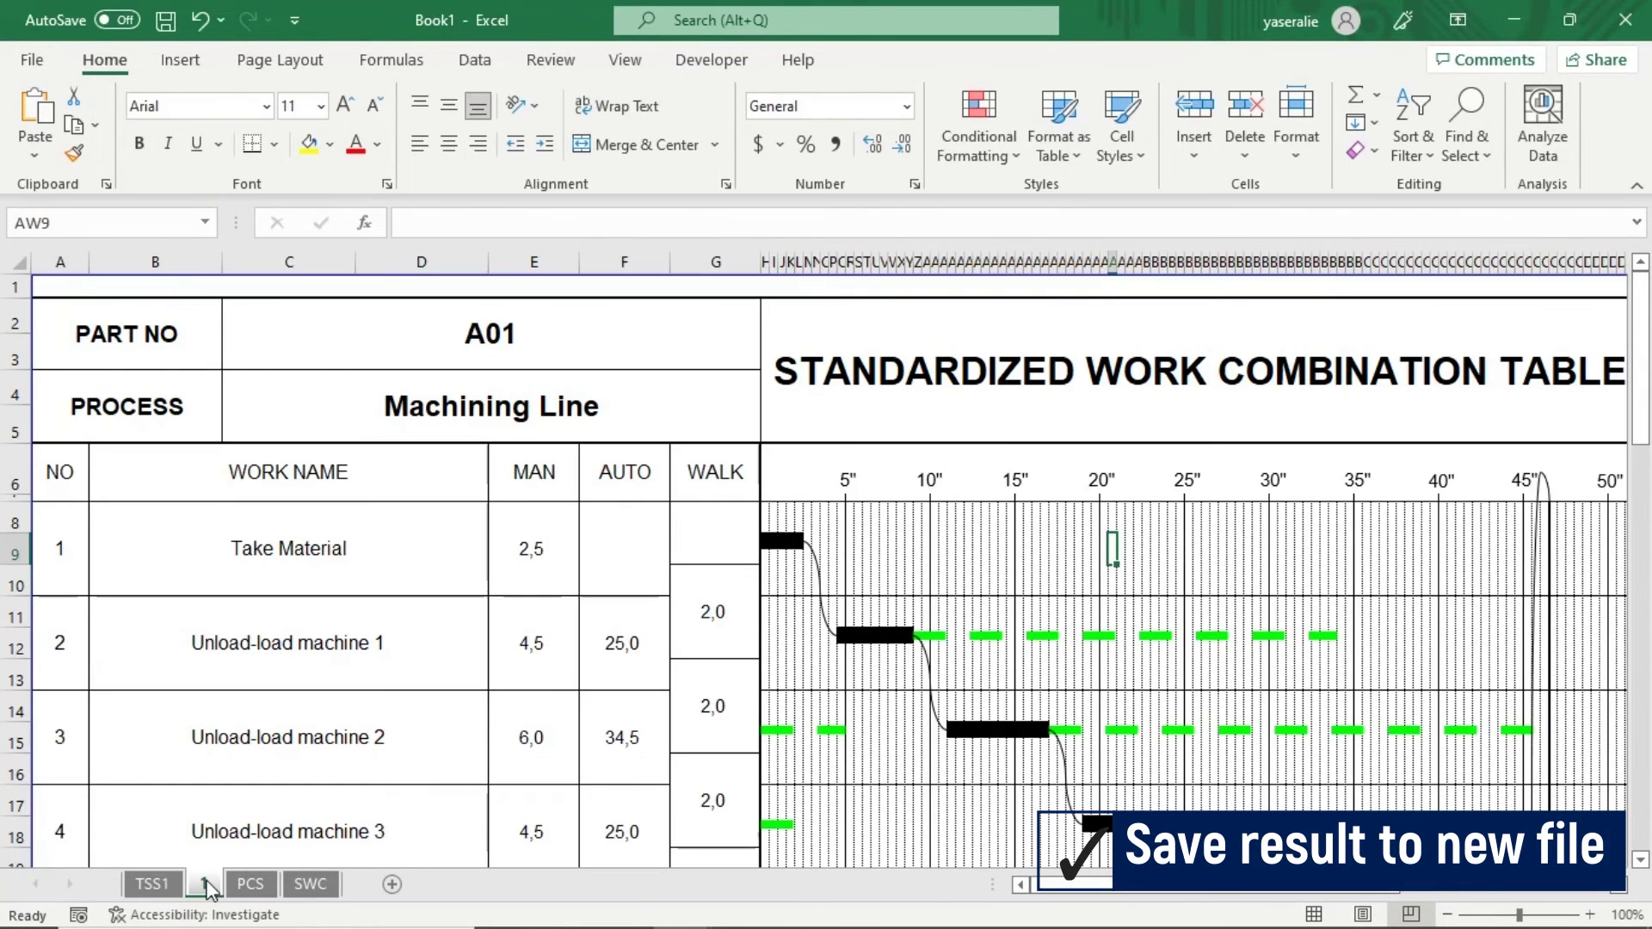
click(250, 885)
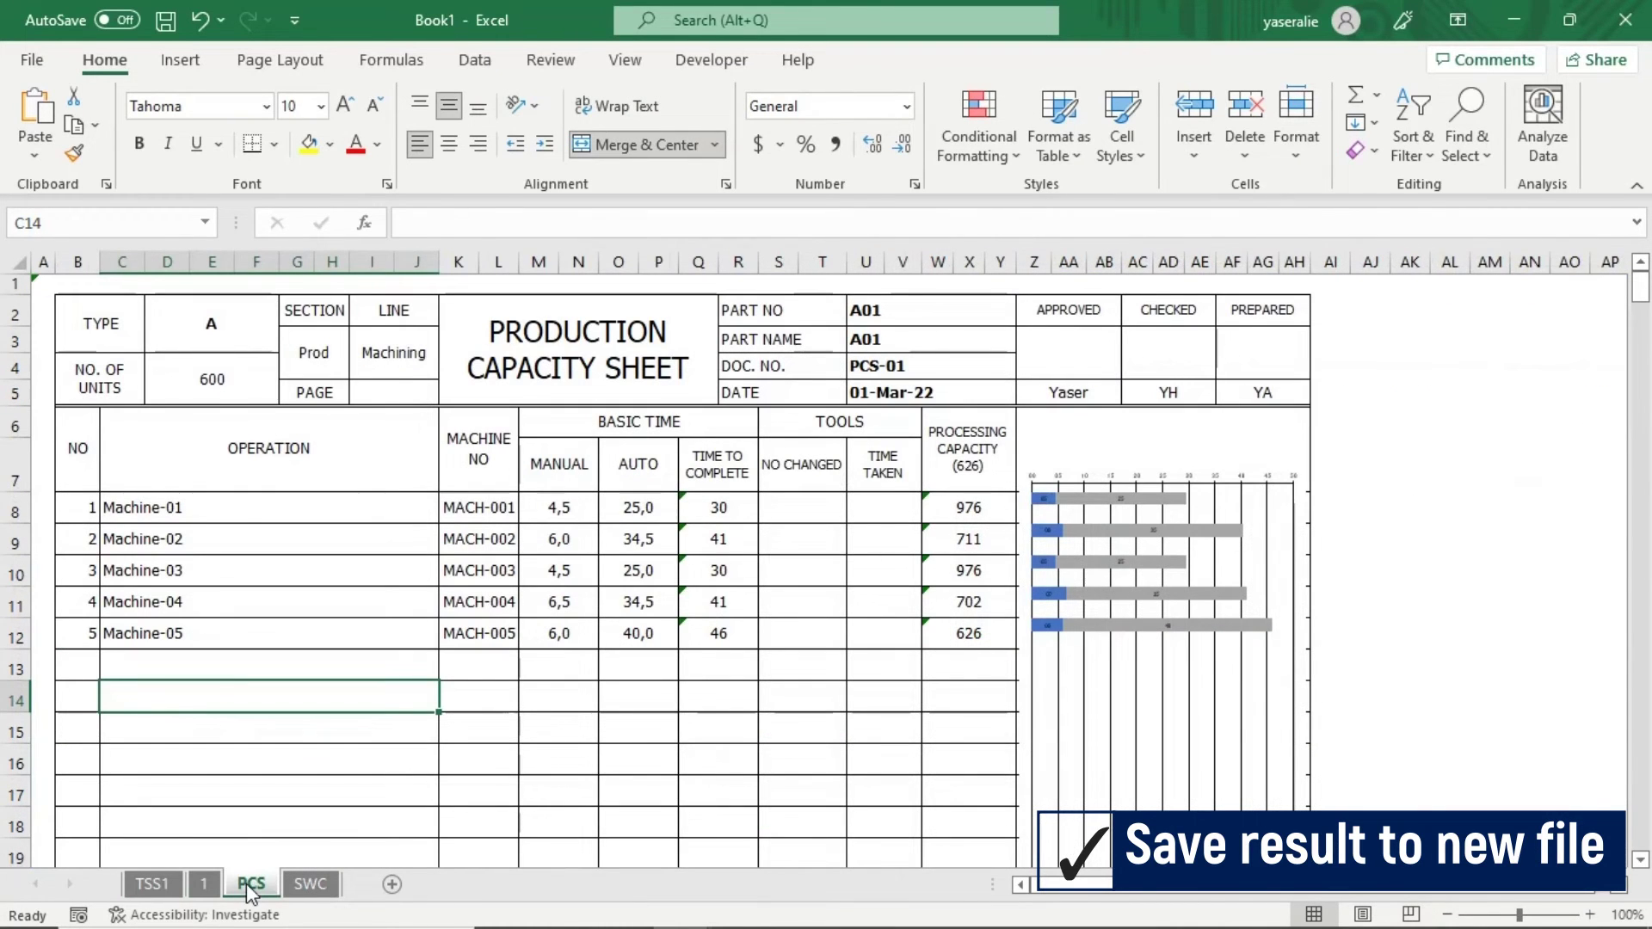
click(311, 884)
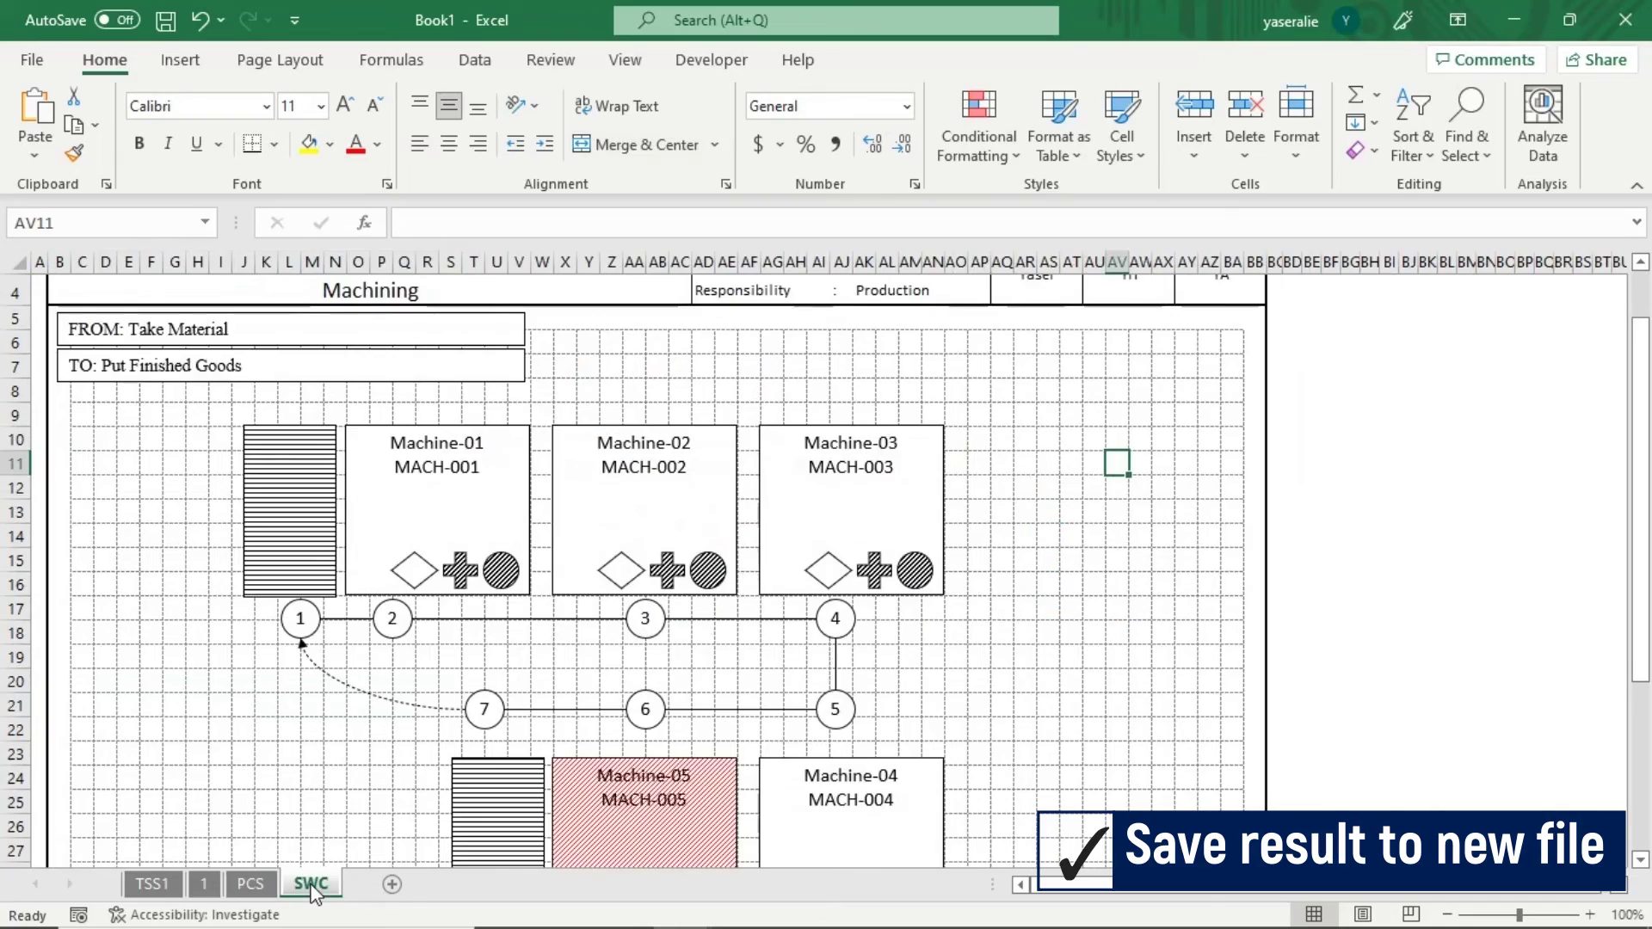
scroll(305, 741, down, 1)
scroll(305, 742, up, 2)
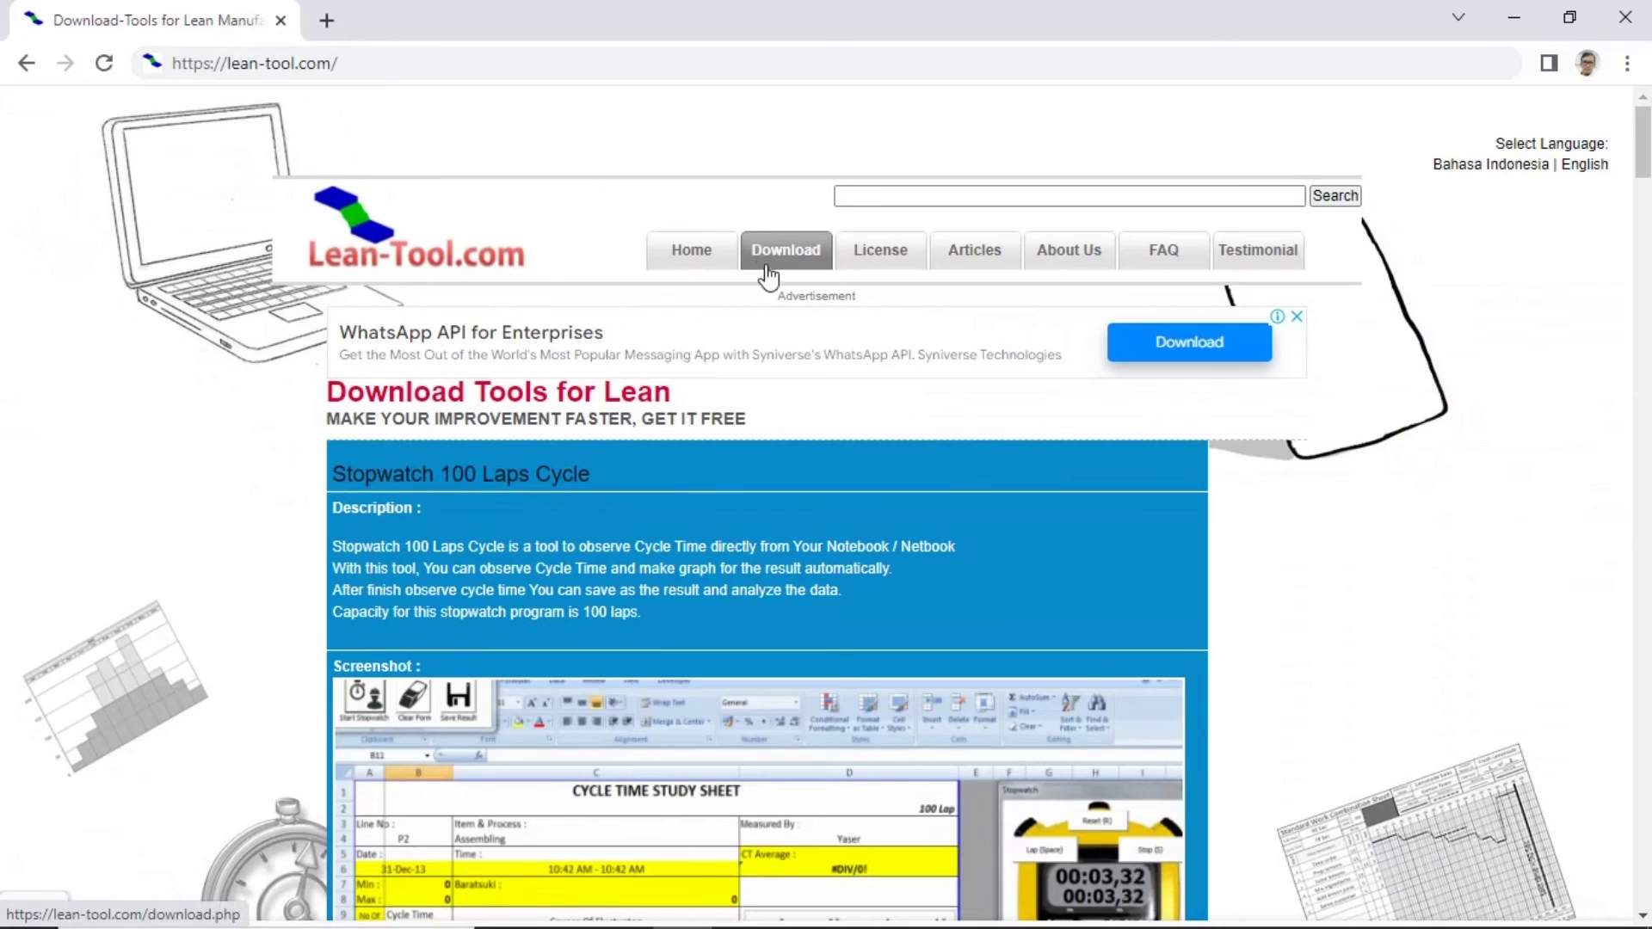
Scroll the Lean-Tool.com download page to the SWCT tool's features and Download link
scroll(775, 456, down, 18)
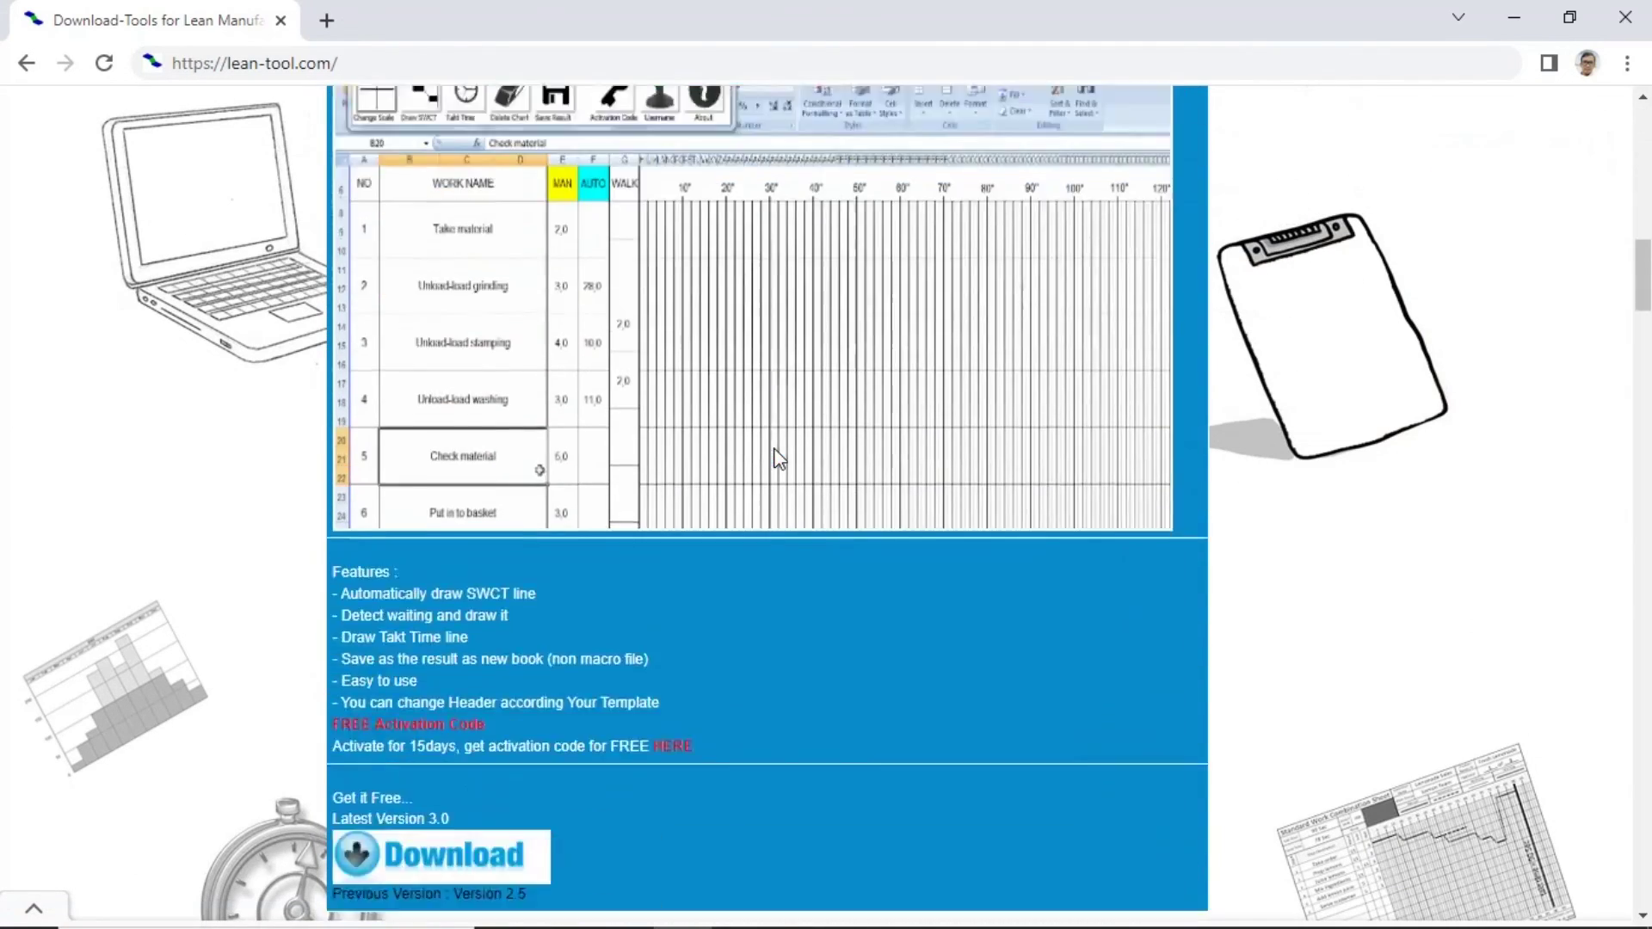